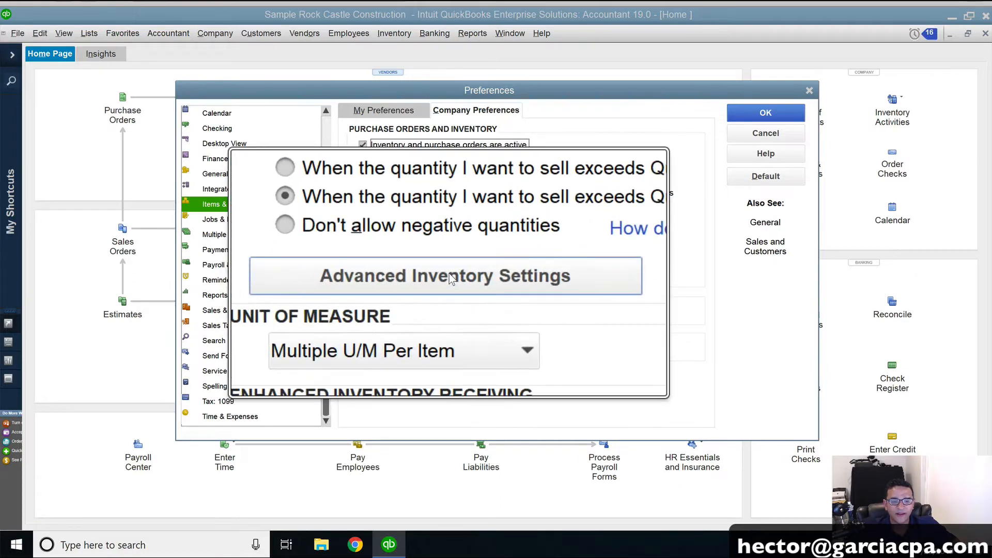
- In the advanced inventory settings, keep lot numbers enabled with blank lot numbers set to Warn me, and save the preferences
{"action": "left_click", "coordinate": [451, 279]}
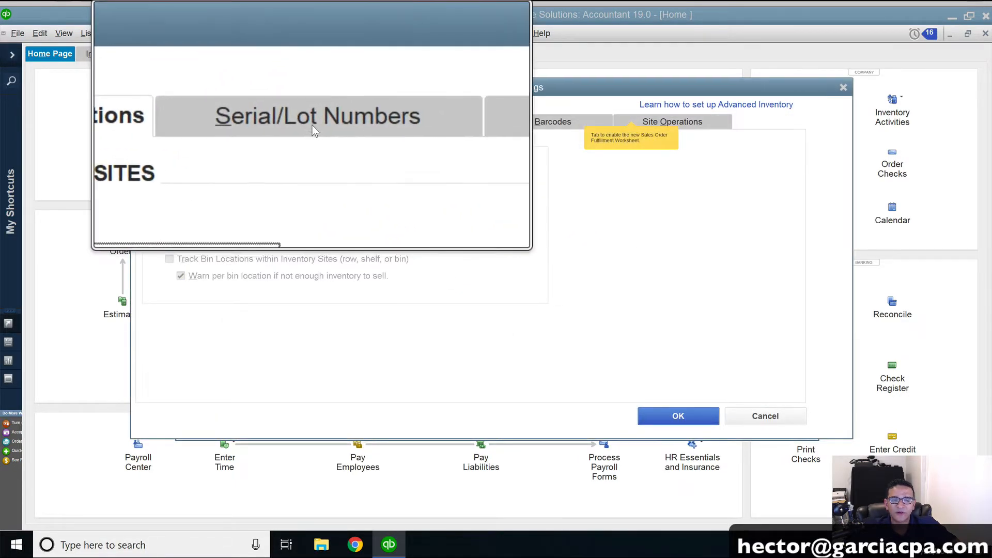
{"action": "left_click", "coordinate": [313, 124]}
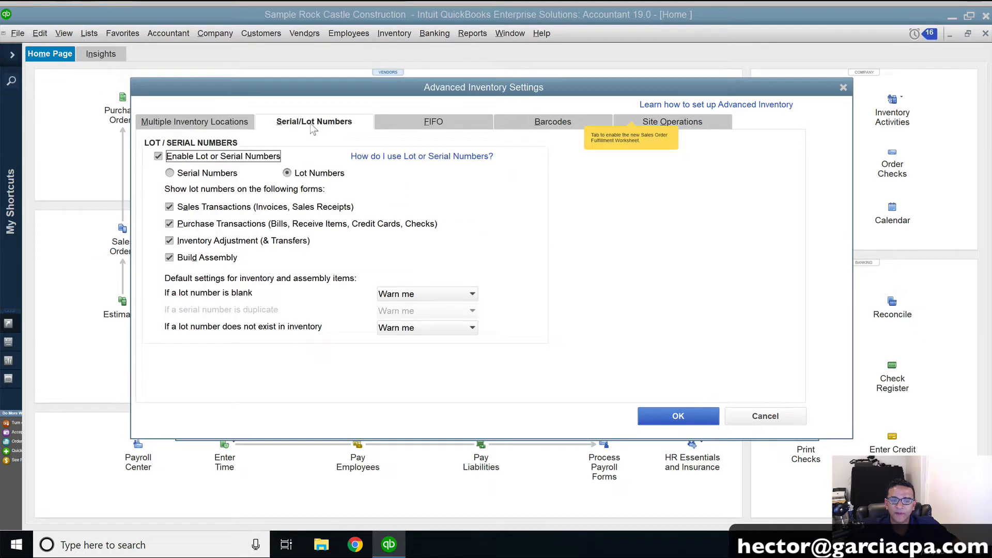
{"action": "left_click", "coordinate": [223, 162]}
{"action": "left_click", "coordinate": [223, 161]}
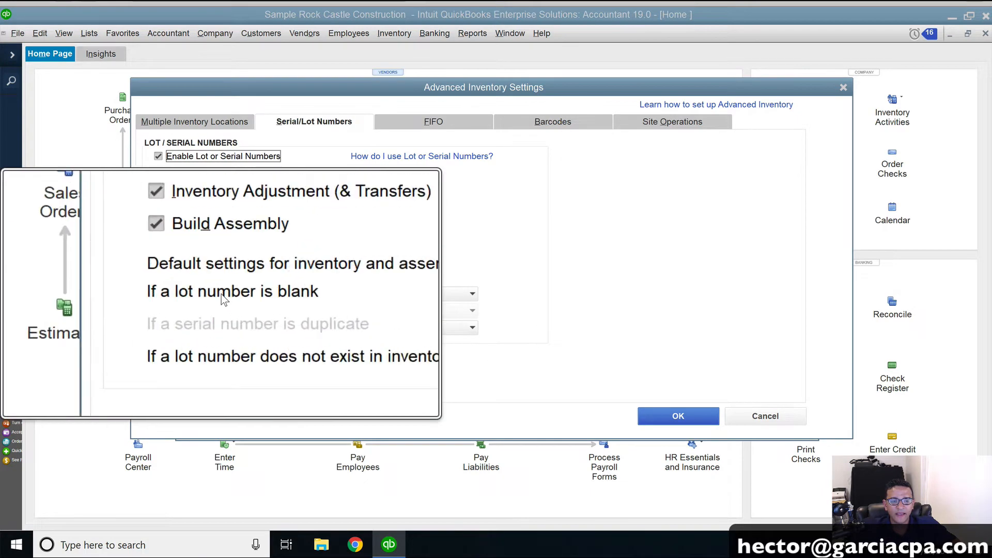
{"action": "left_click", "coordinate": [414, 294]}
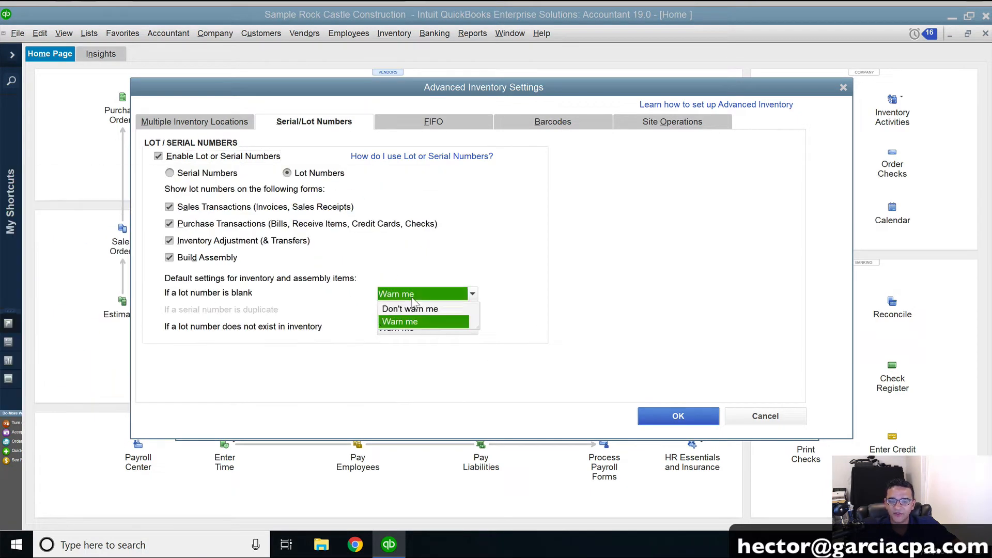
{"action": "left_click", "coordinate": [420, 323]}
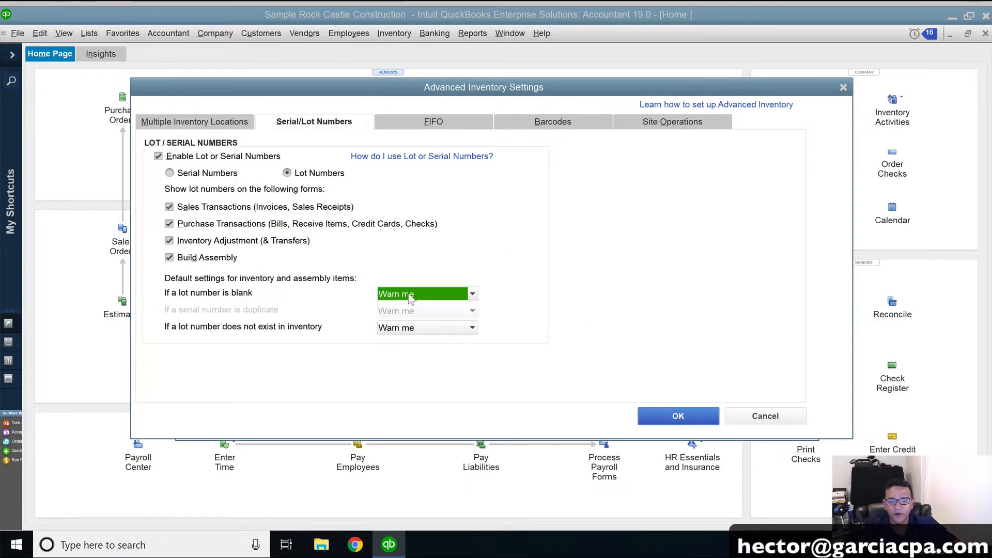
{"action": "left_click", "coordinate": [682, 418]}
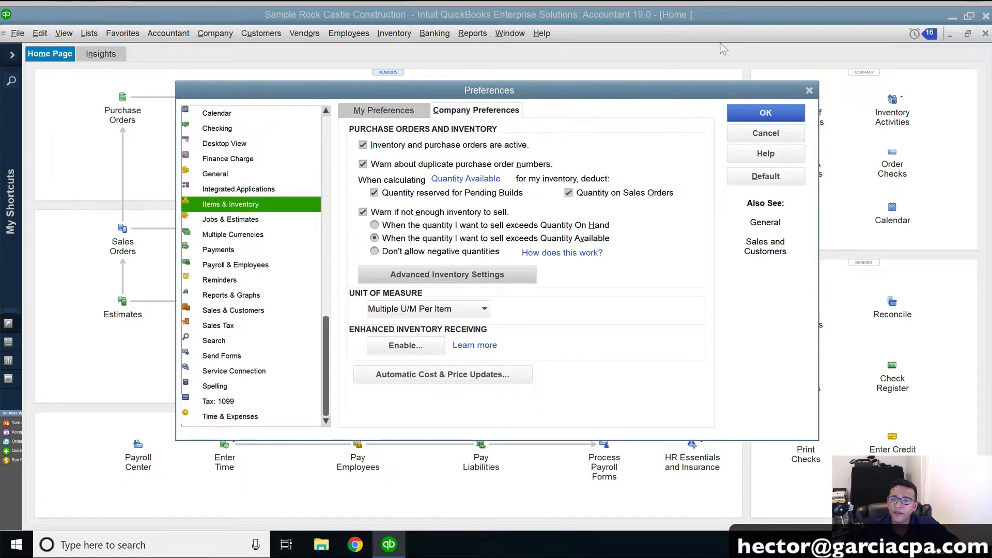
{"action": "left_click", "coordinate": [770, 112]}
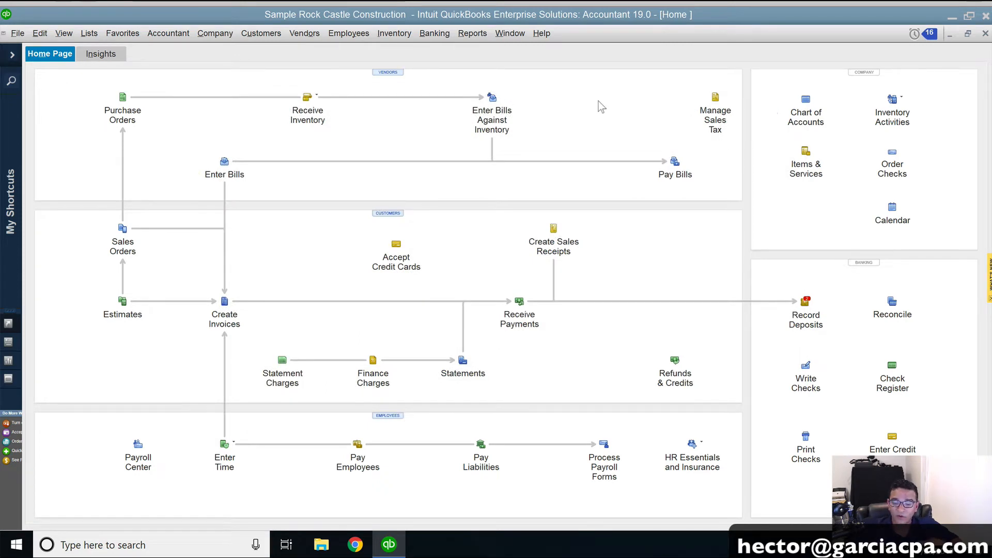
- Open the 32 oz Choco Milk Carton inventory part from the Item List for editing
{"action": "left_click", "coordinate": [89, 34]}
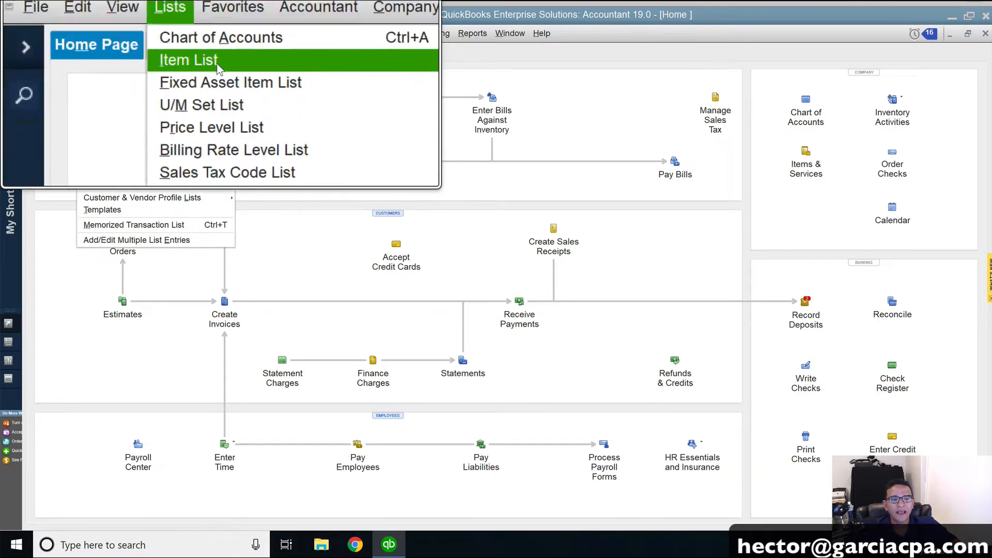
{"action": "left_click", "coordinate": [103, 60]}
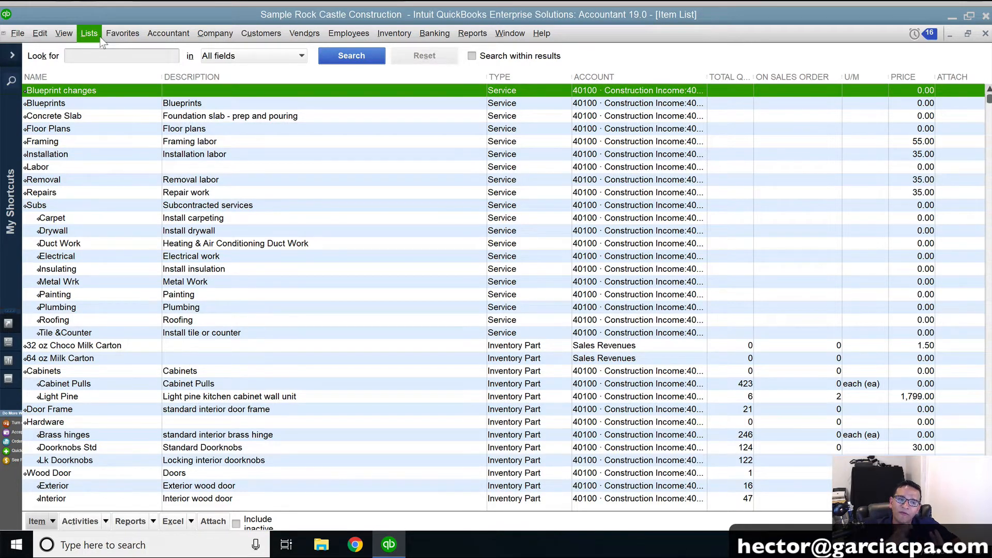
{"action": "left_click", "coordinate": [103, 345]}
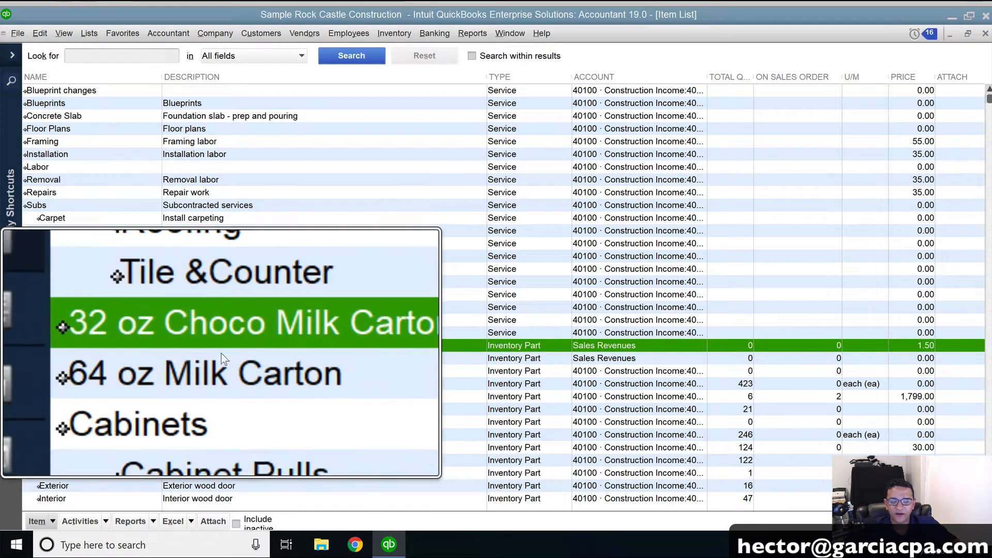
{"action": "left_click", "coordinate": [70, 357]}
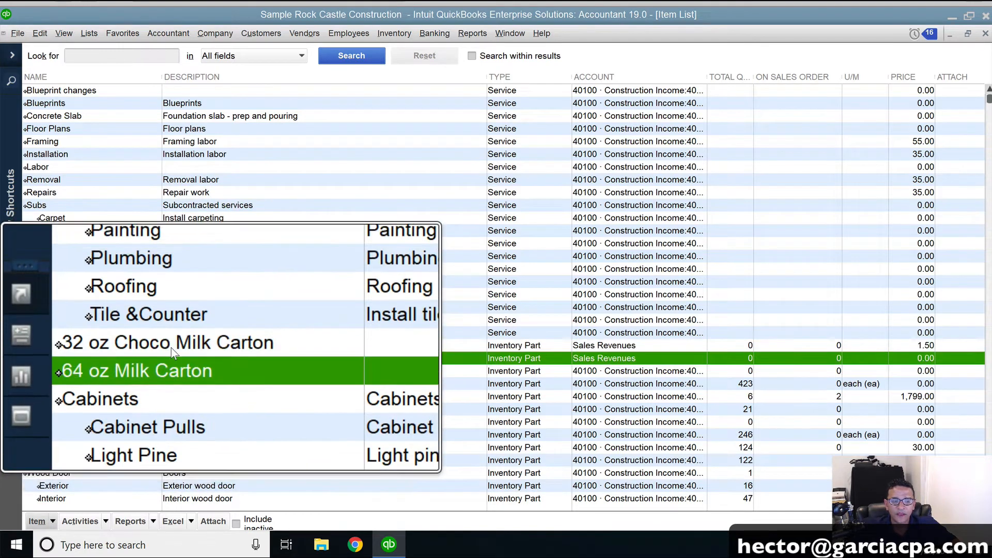
{"action": "right_click", "coordinate": [171, 347]}
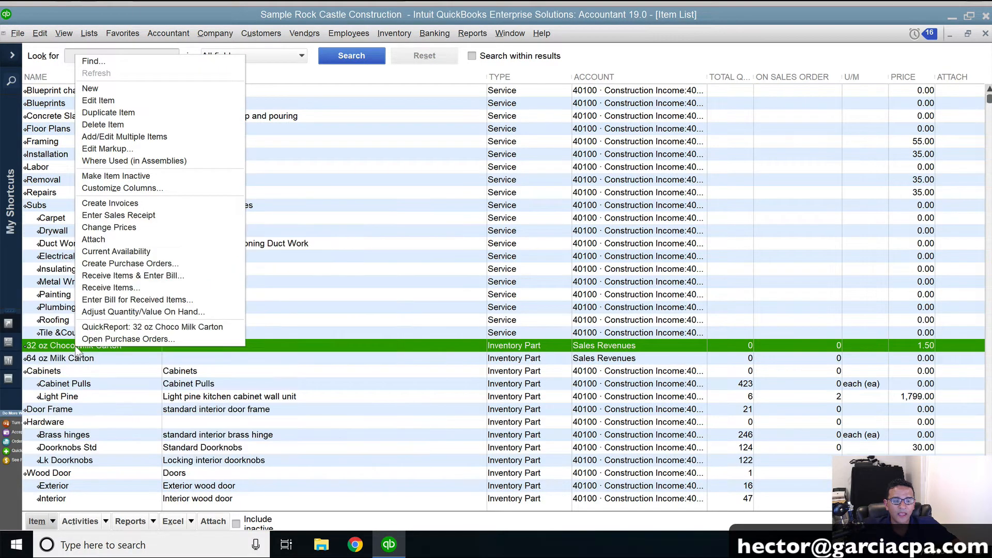
{"action": "left_click", "coordinate": [105, 102]}
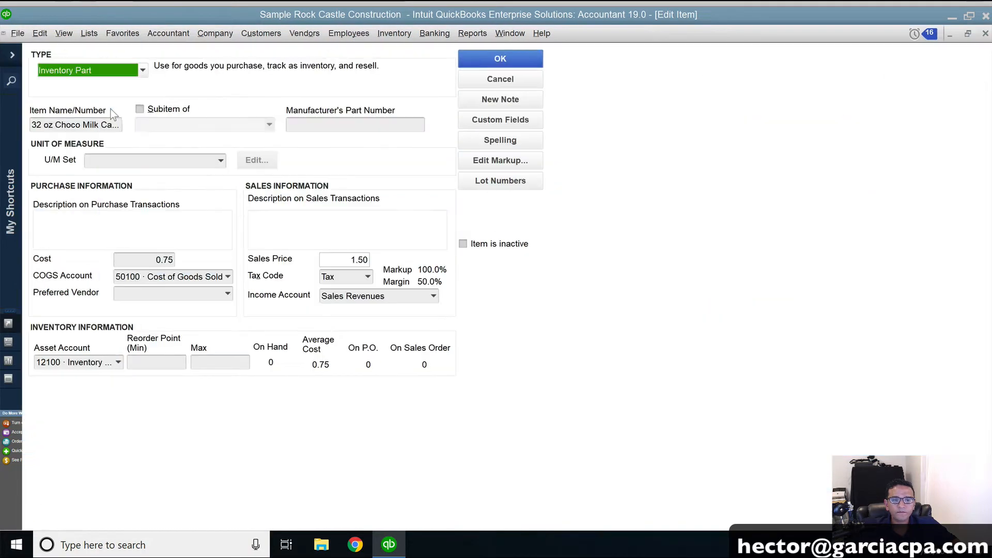
- Define a new item custom field labelled "EXPIRES Y/N?" and mark it for use
{"action": "left_click", "coordinate": [508, 122]}
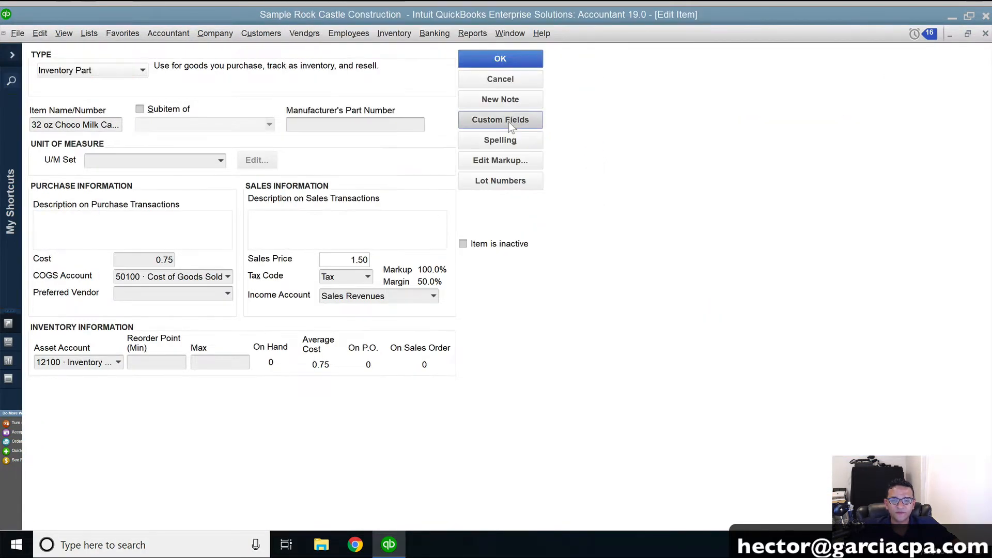
{"action": "key", "text": "Return"}
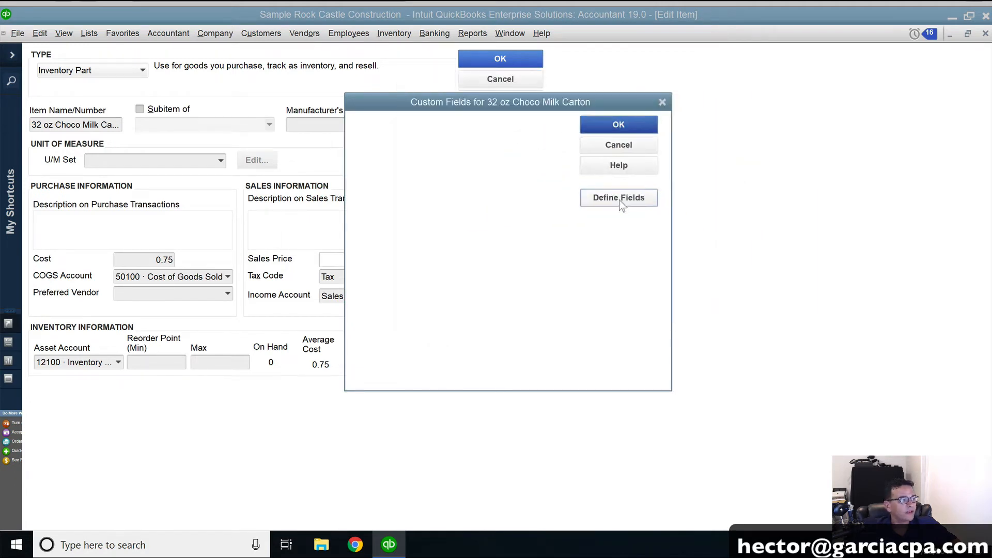
{"action": "left_click", "coordinate": [614, 200]}
{"action": "left_click", "coordinate": [255, 189]}
{"action": "type", "text": "EXPIRES"}
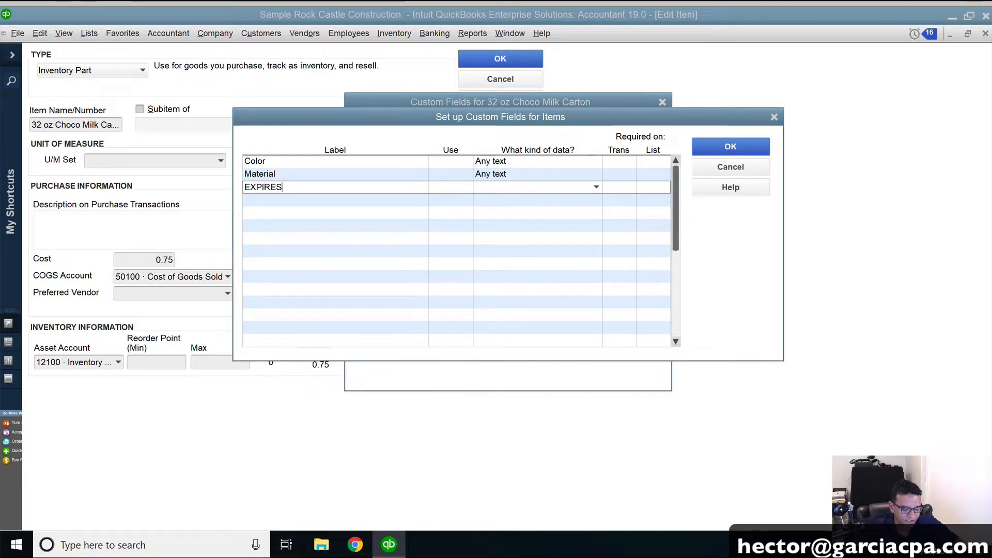
{"action": "type", "text": " Y/N?"}
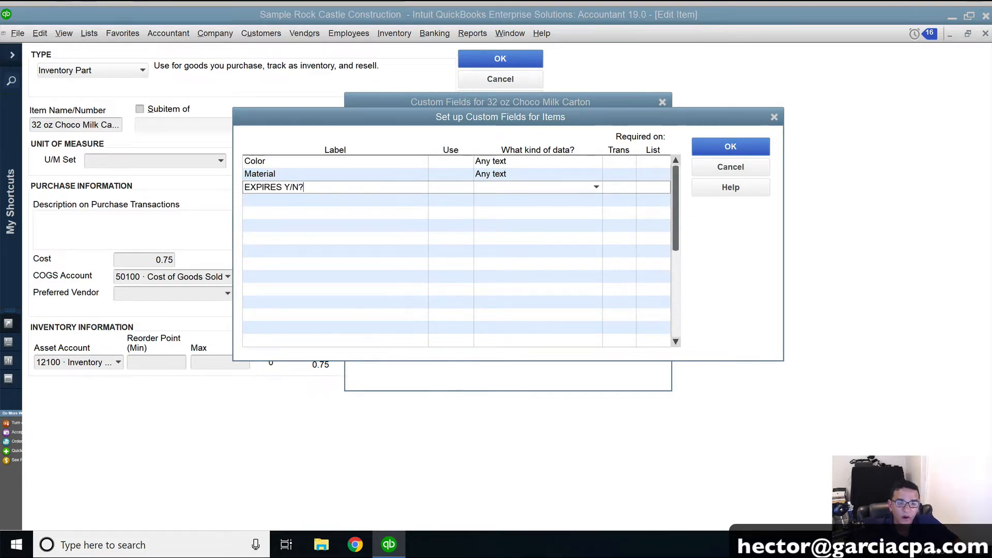
{"action": "left_click_drag", "start_coordinate": [339, 189], "coordinate": [199, 177]}
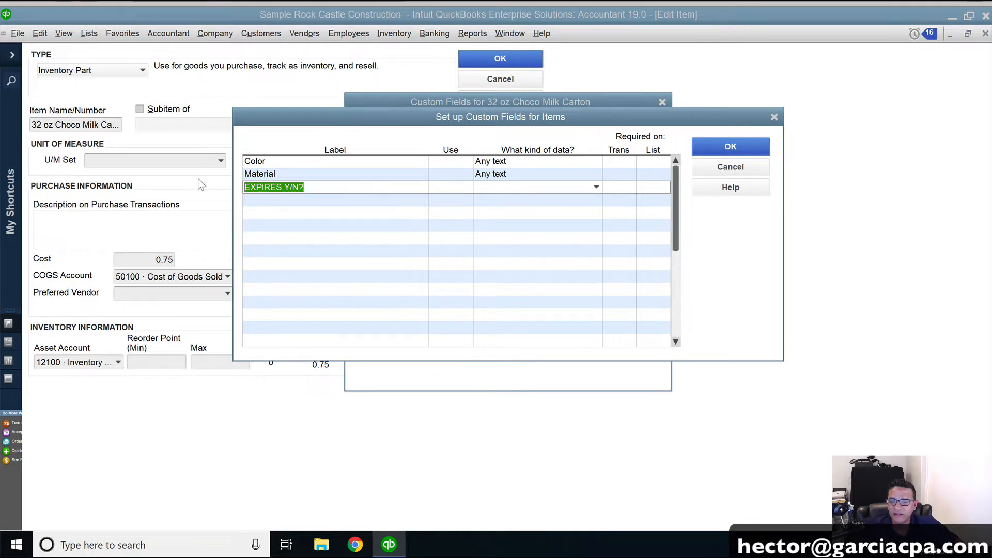
{"action": "left_click", "coordinate": [463, 188]}
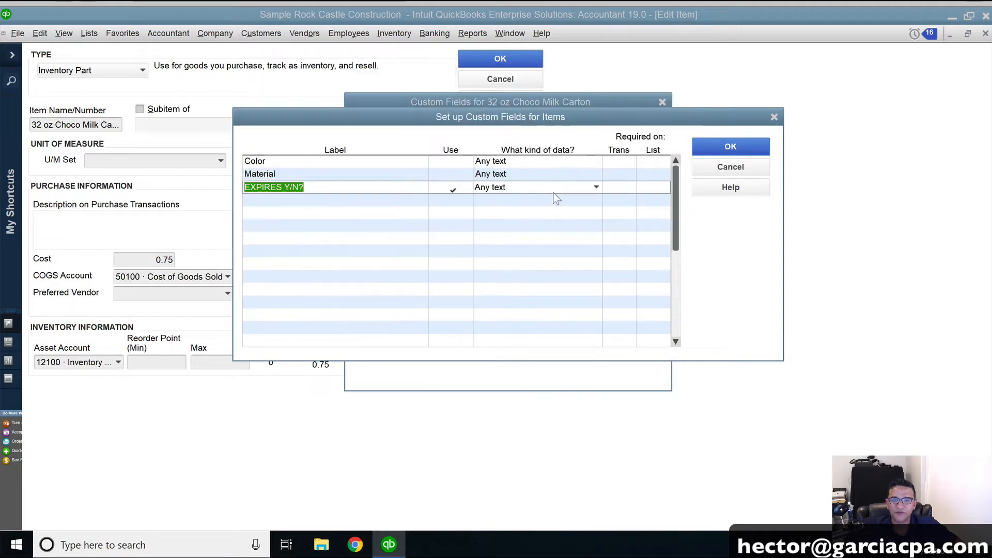
- Make the EXPIRES Y/N? field a multi-choice list with choices Y and N, disallowing users' own text
{"action": "left_click", "coordinate": [595, 188]}
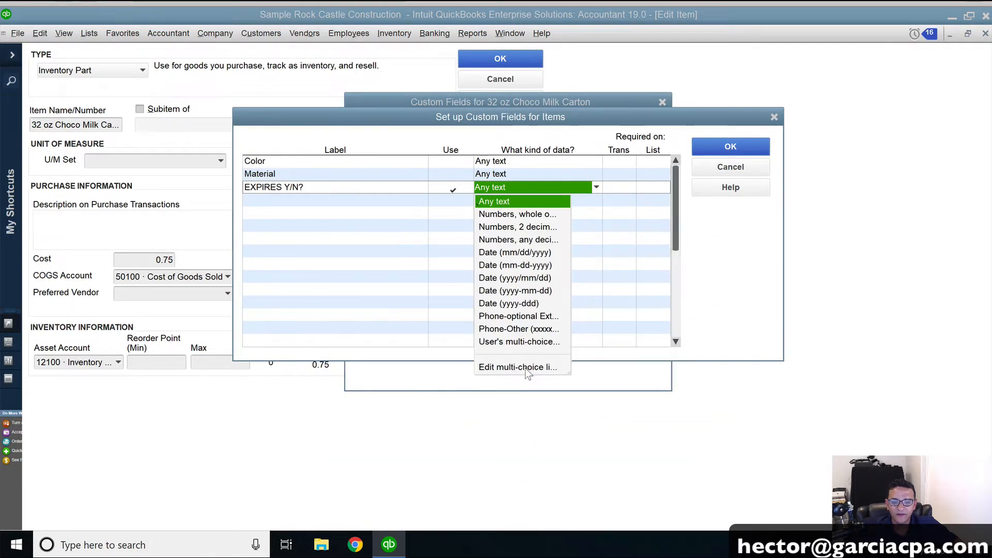
{"action": "left_click", "coordinate": [522, 368]}
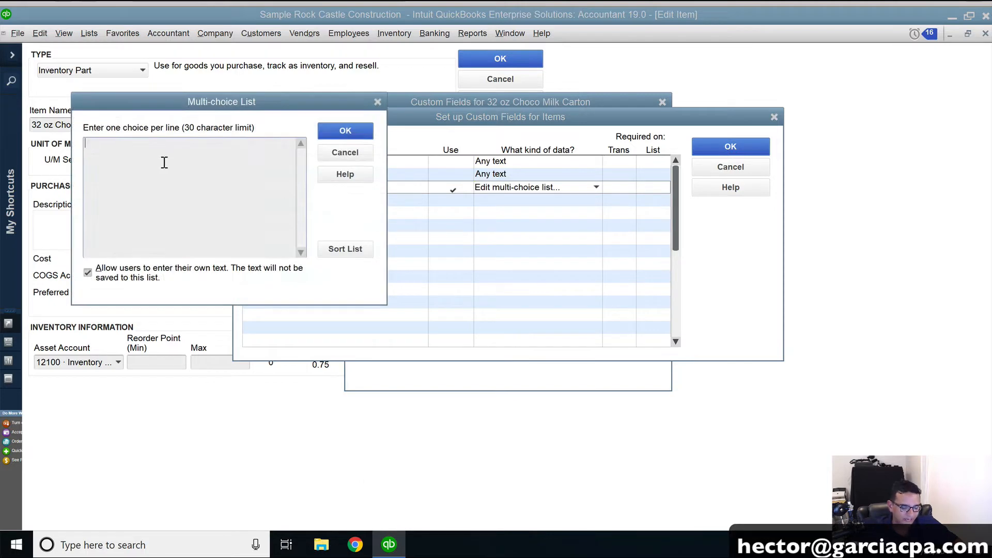
{"action": "type", "text": "Y "}
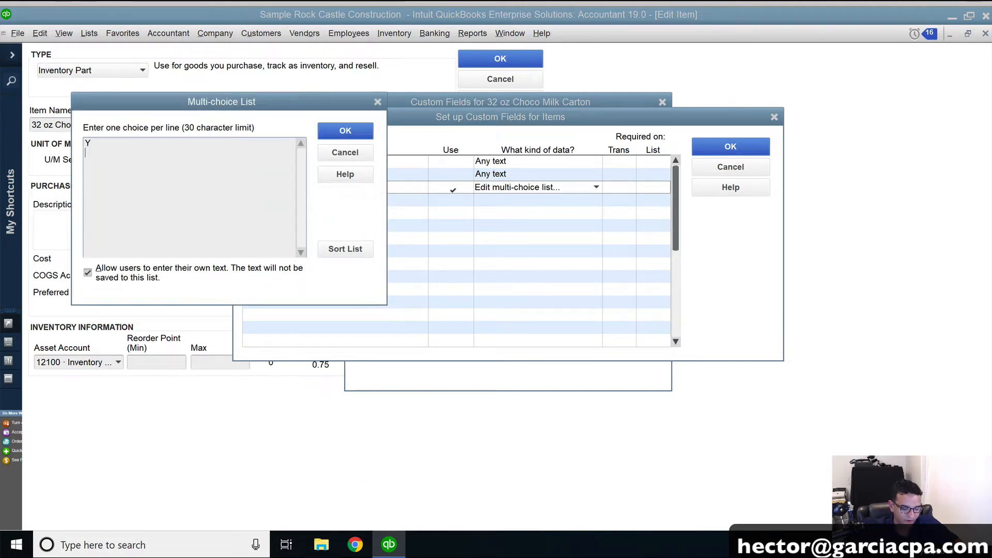
{"action": "type", "text": "N"}
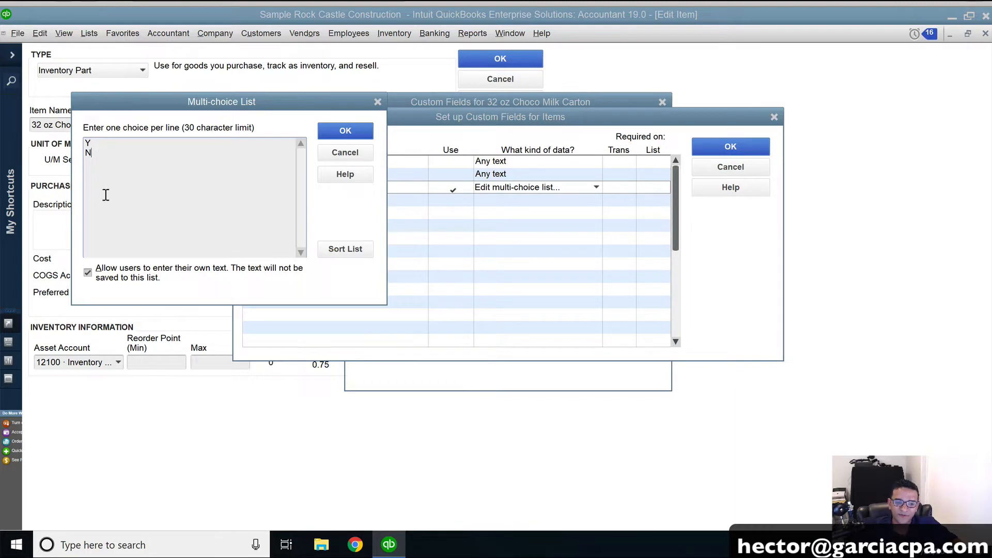
{"action": "left_click", "coordinate": [107, 279]}
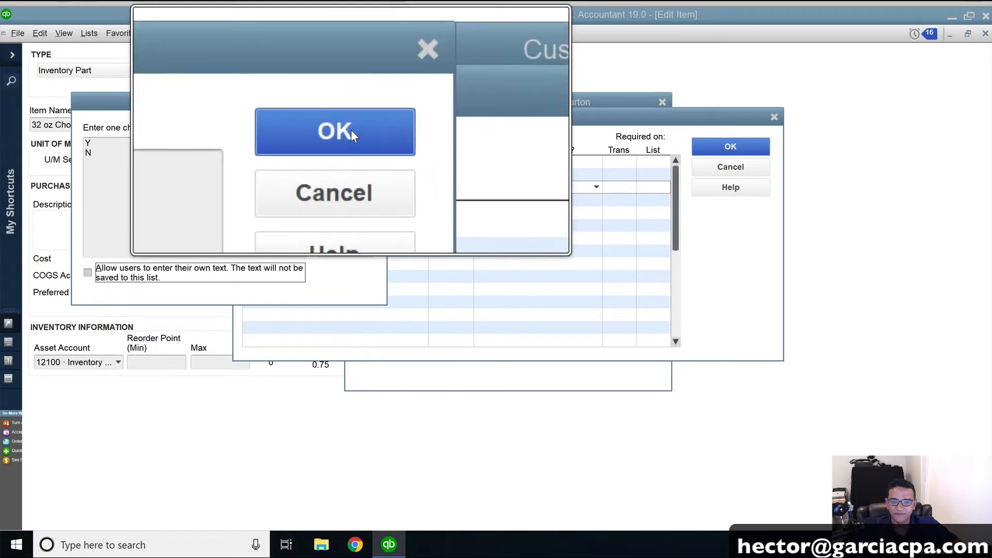
{"action": "left_click", "coordinate": [350, 133]}
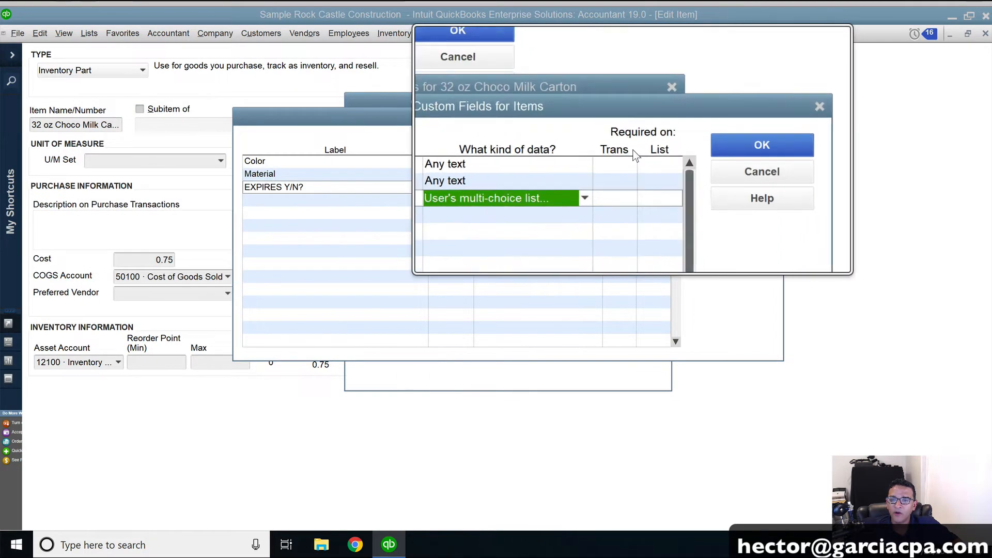
- Make the EXPIRES Y/N? field required on the item list for the Inventory and Assembly types only
{"action": "left_click", "coordinate": [654, 188]}
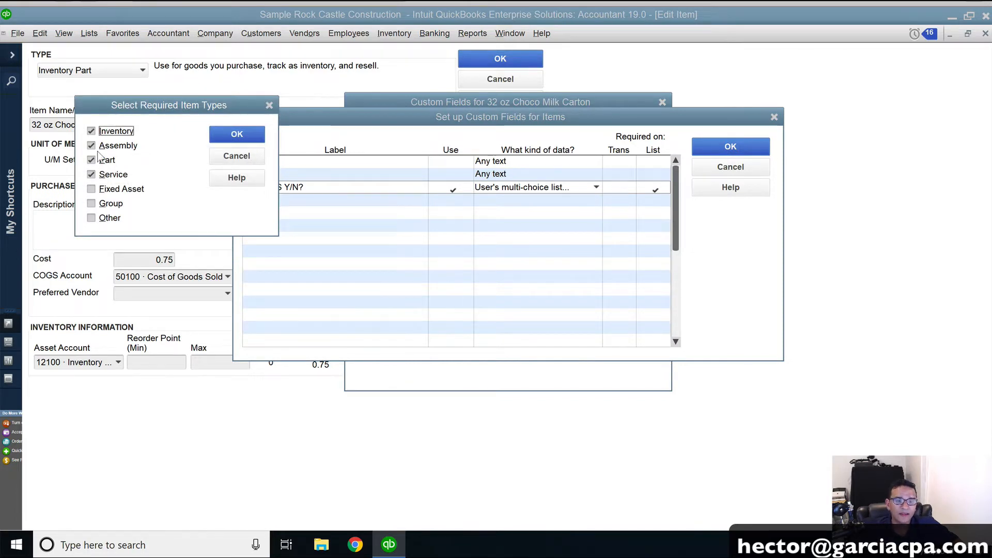
{"action": "left_click", "coordinate": [112, 163]}
{"action": "left_click", "coordinate": [113, 175]}
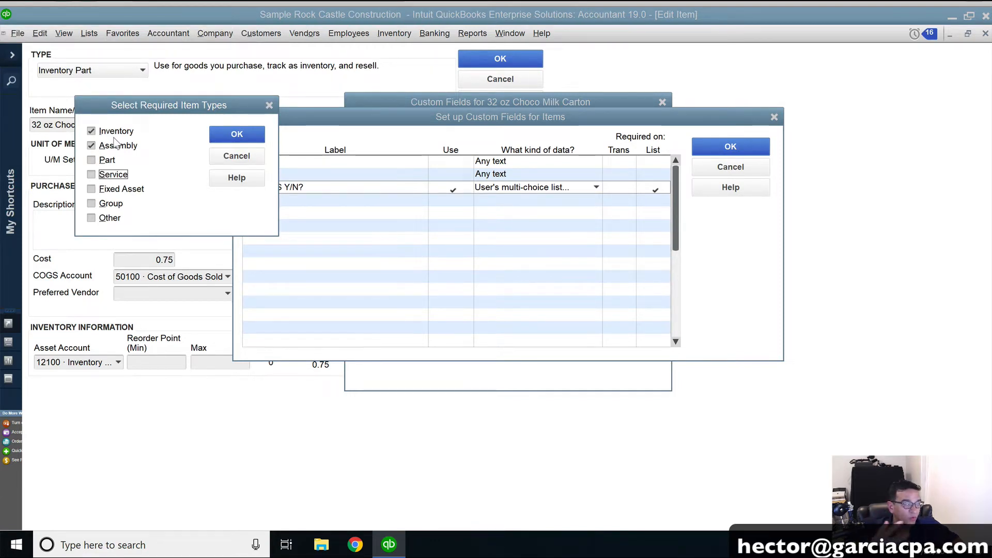
{"action": "left_click", "coordinate": [237, 135]}
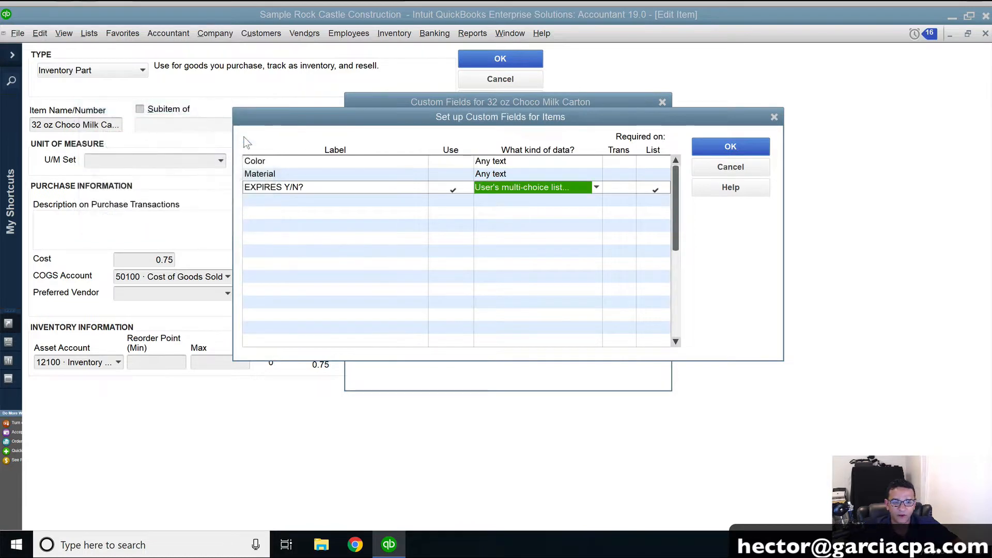
- Save the custom field definitions and set EXPIRES Y/N? to Y for the 32 oz Choco Milk Carton
{"action": "left_click", "coordinate": [731, 150]}
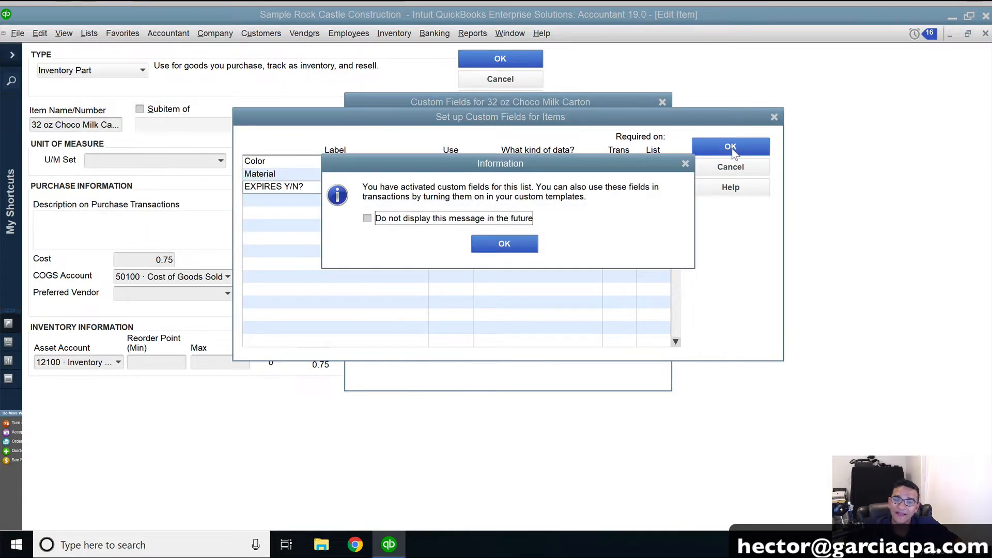
{"action": "left_click", "coordinate": [511, 247]}
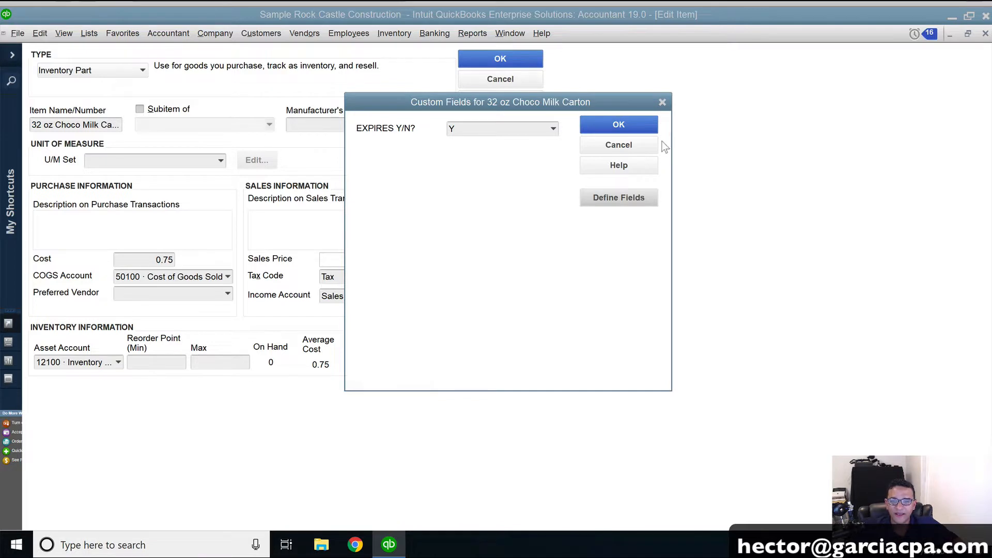
{"action": "left_click", "coordinate": [618, 124]}
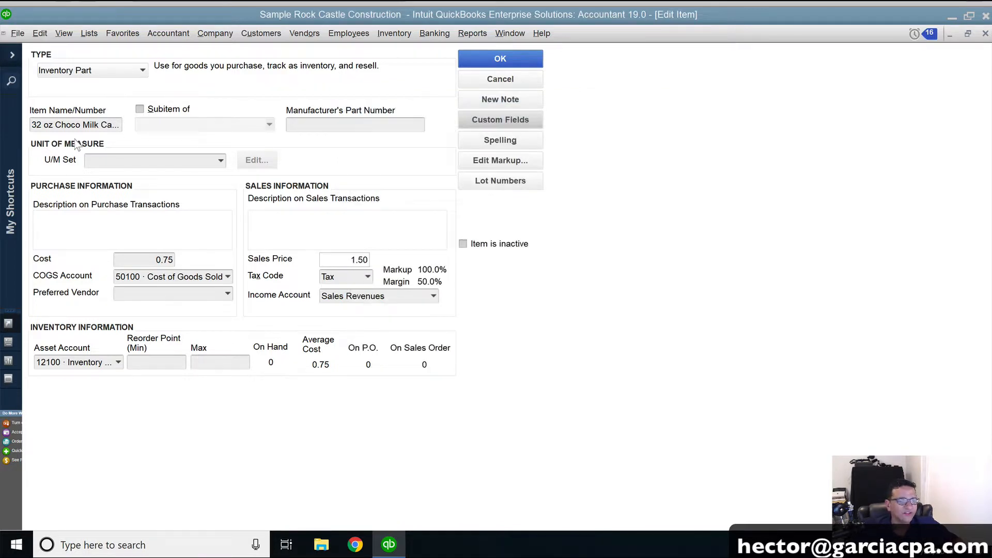
- Review the chocolate milk item's name, cost, sales price and accounts, and save the item
{"action": "left_click", "coordinate": [32, 126]}
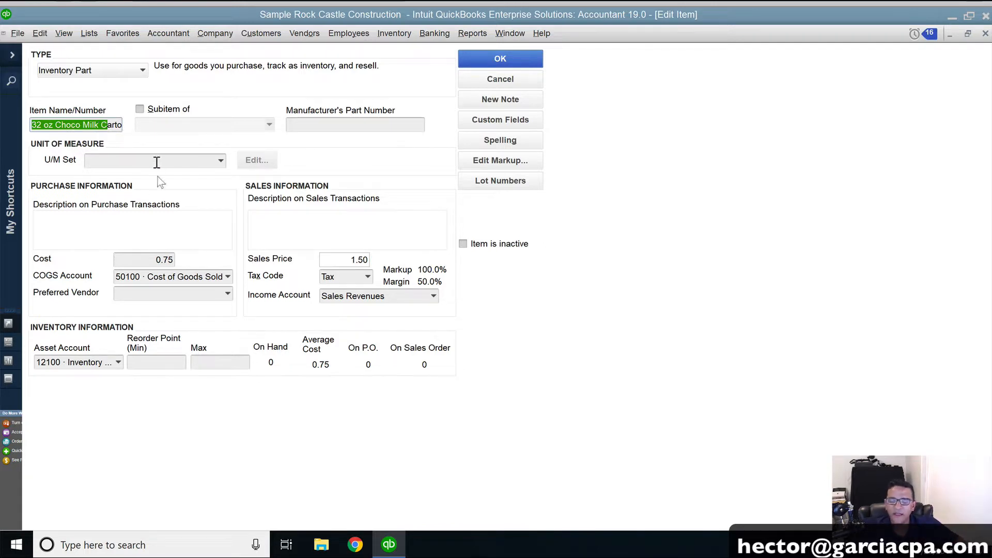
{"action": "left_click_drag", "start_coordinate": [155, 258], "coordinate": [217, 255]}
{"action": "left_click", "coordinate": [340, 257]}
{"action": "left_click_drag", "start_coordinate": [341, 256], "coordinate": [428, 260]}
{"action": "left_click_drag", "start_coordinate": [402, 295], "coordinate": [249, 289]}
{"action": "left_click_drag", "start_coordinate": [148, 282], "coordinate": [300, 279]}
{"action": "left_click", "coordinate": [227, 276]}
{"action": "left_click", "coordinate": [236, 253]}
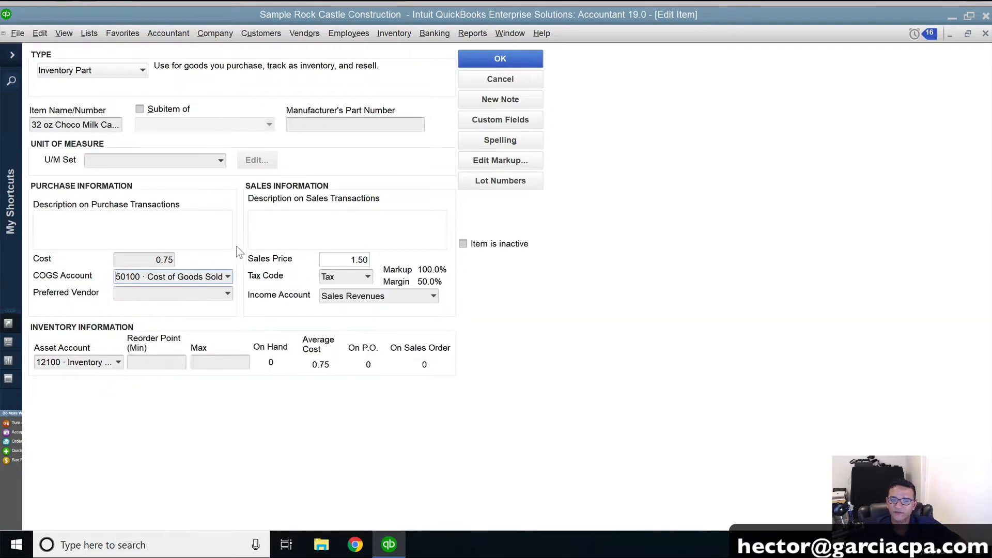
{"action": "left_click", "coordinate": [505, 58]}
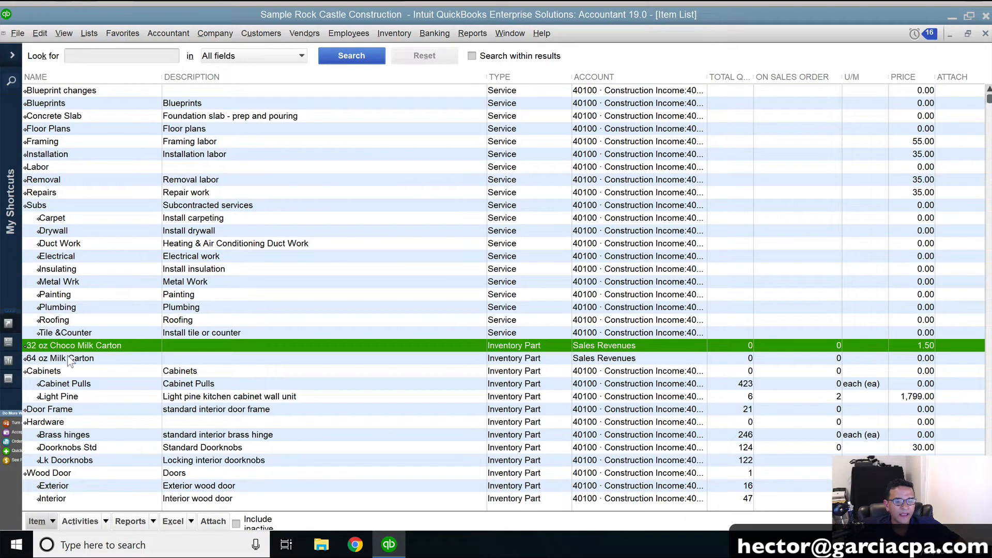
- Set the EXPIRES Y/N? custom field to Y for the 64 oz Milk Carton and save the item
{"action": "right_click", "coordinate": [70, 360]}
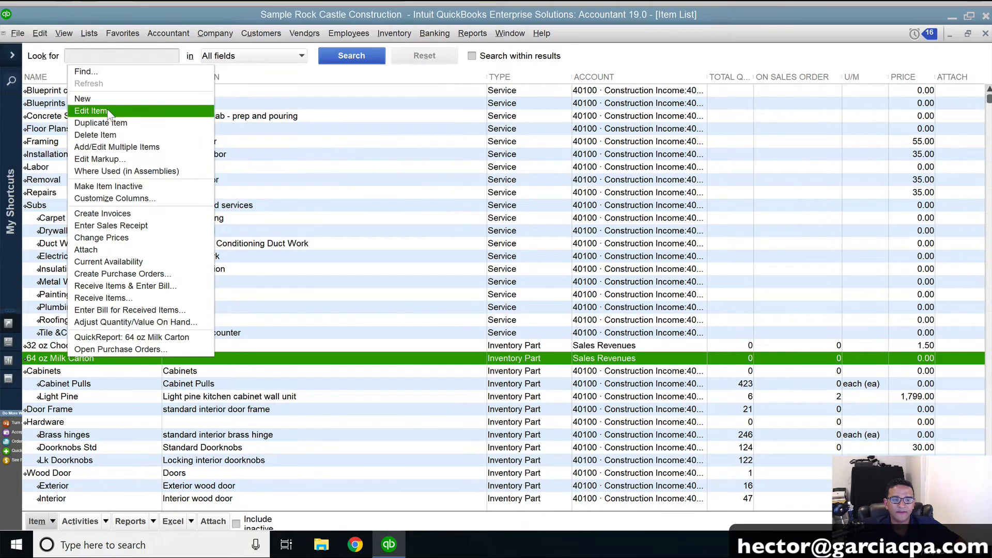
{"action": "left_click", "coordinate": [109, 111]}
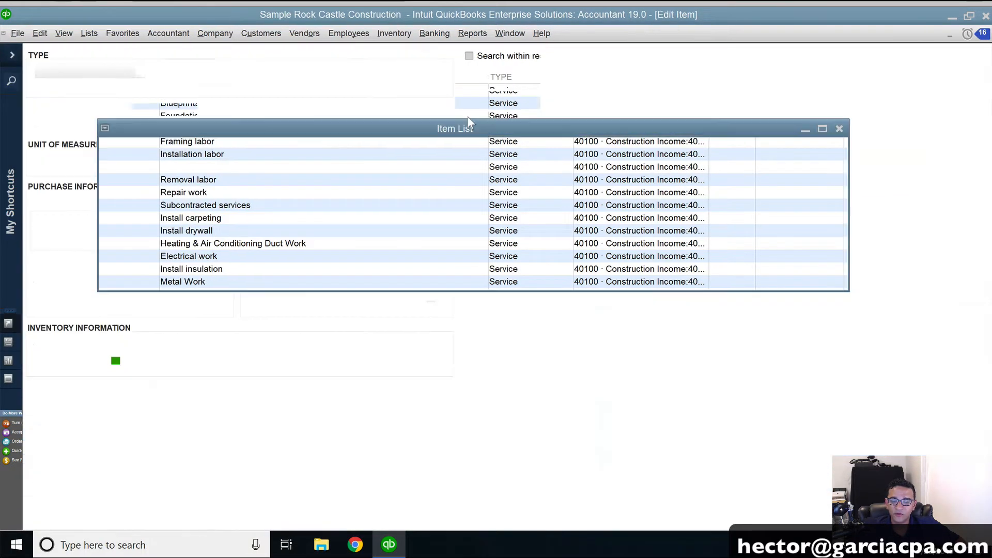
{"action": "left_click", "coordinate": [510, 122]}
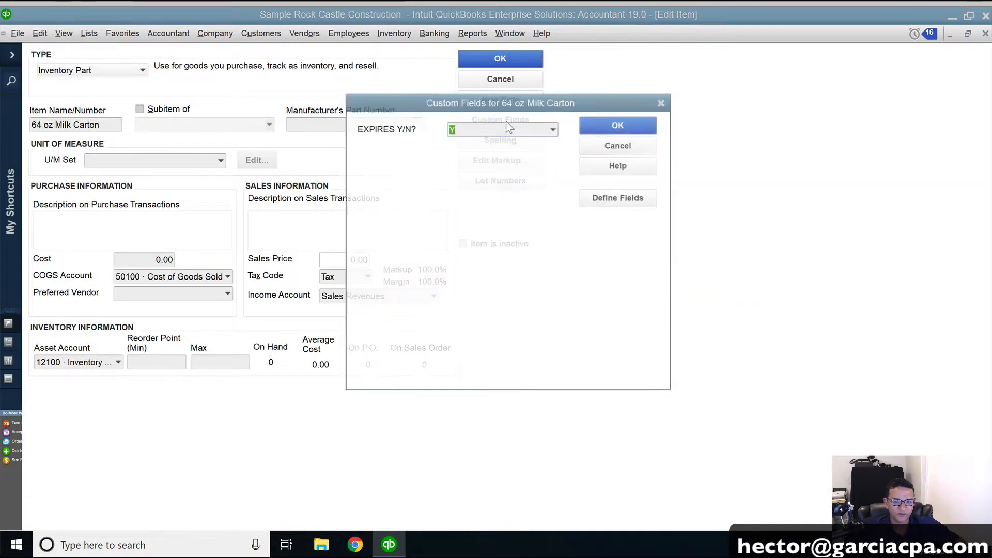
{"action": "left_click", "coordinate": [553, 129]}
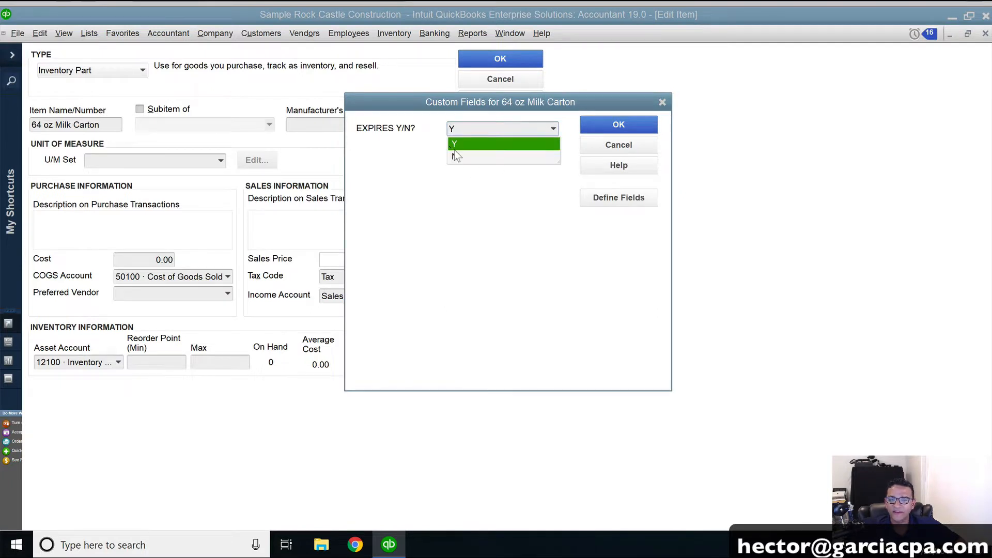
{"action": "left_click", "coordinate": [457, 145]}
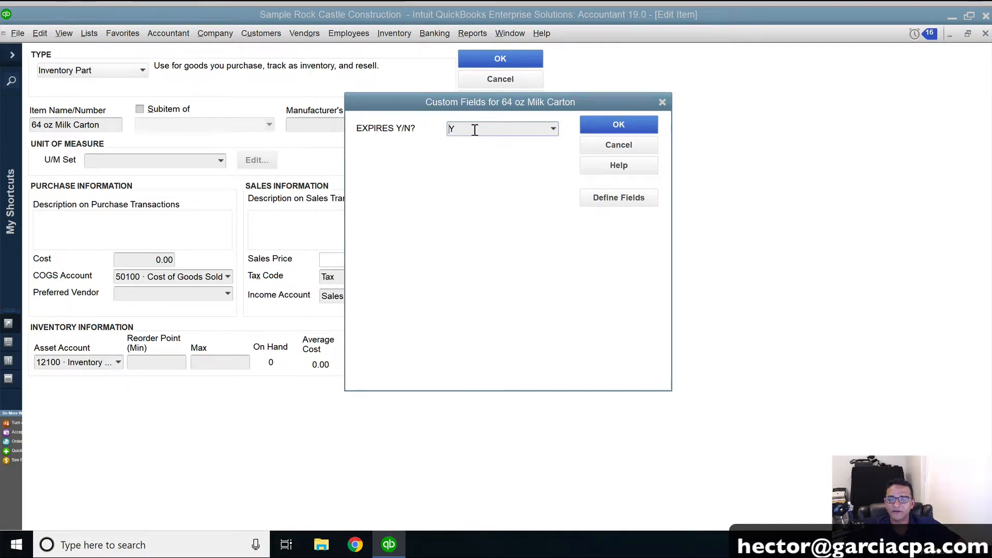
{"action": "left_click", "coordinate": [624, 124]}
{"action": "left_click", "coordinate": [521, 63]}
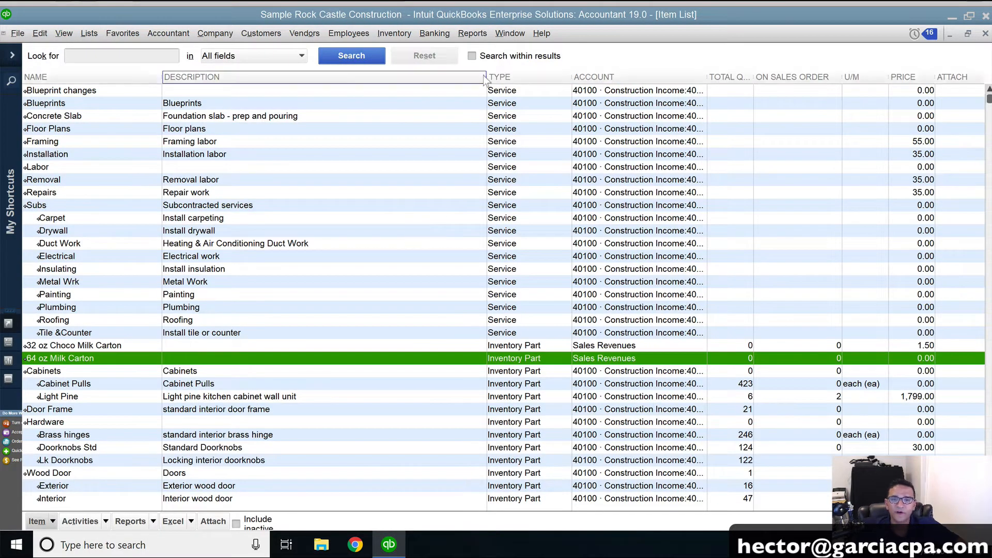
- Open the Item Listing report
{"action": "left_click", "coordinate": [478, 34]}
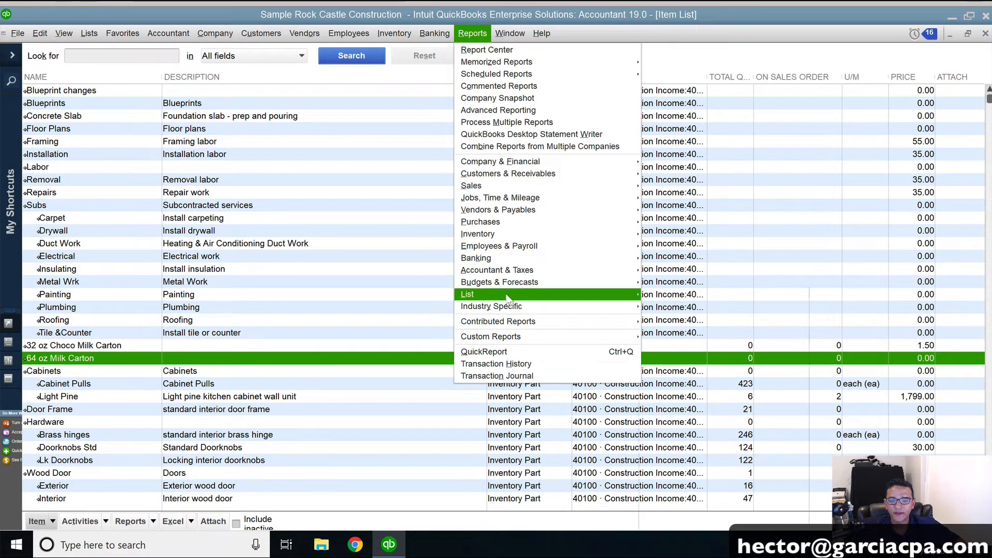
{"action": "mouse_move", "coordinate": [508, 299]}
{"action": "left_click", "coordinate": [672, 331]}
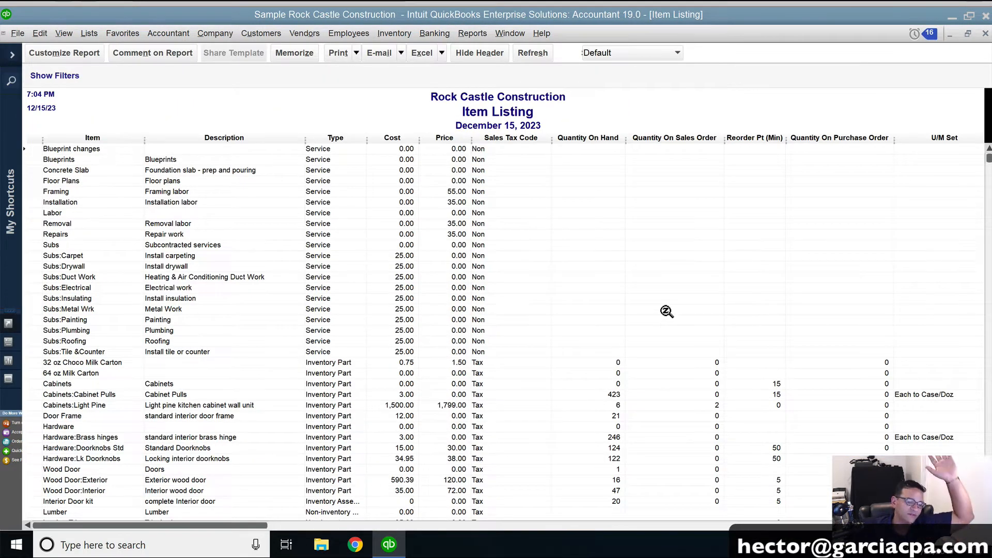
- Filter the Item Listing report to items with EXPIRES Y/N? set to Y, review it, and close the report and item list
{"action": "left_click", "coordinate": [56, 56]}
{"action": "left_click", "coordinate": [291, 94]}
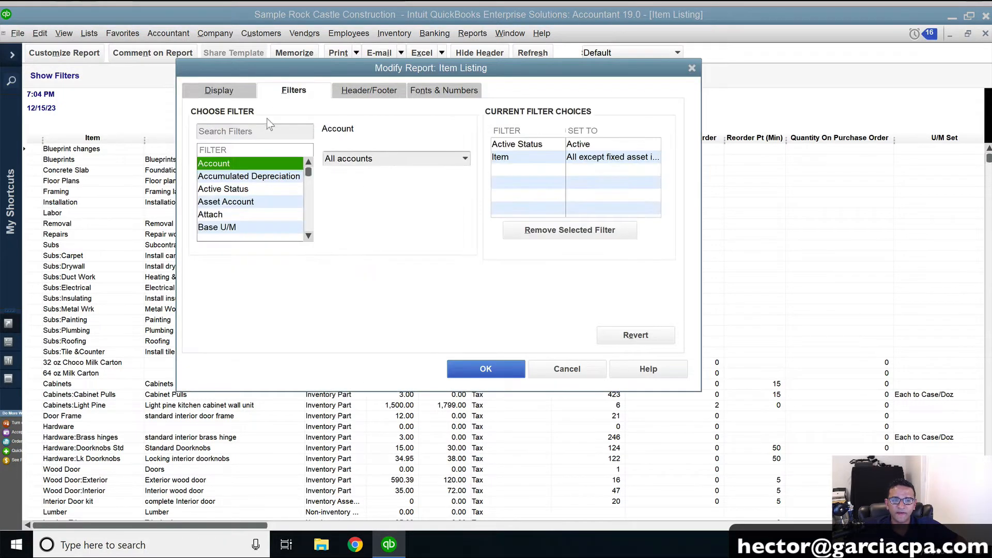
{"action": "left_click", "coordinate": [234, 131]}
{"action": "type", "text": "expr"}
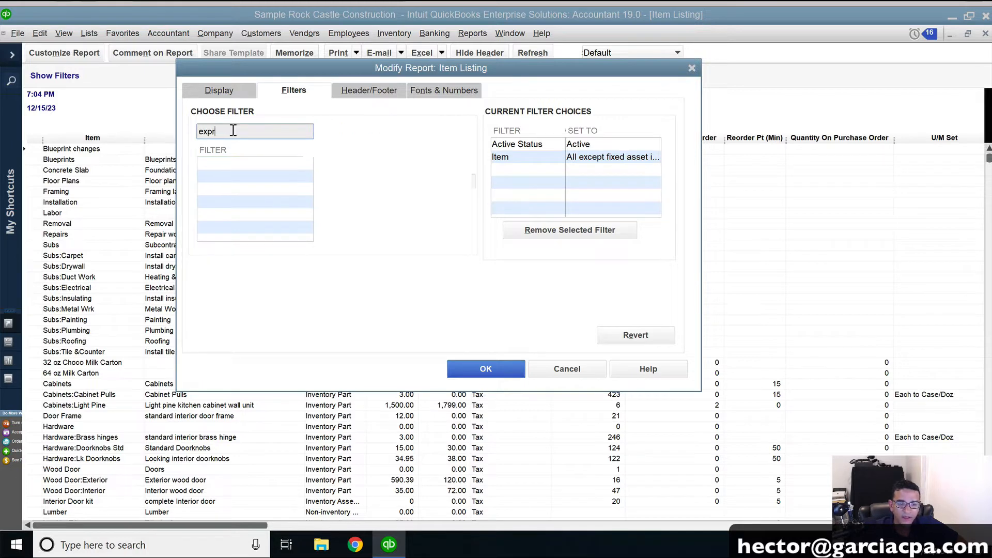
{"action": "key", "text": "BackSpace"}
{"action": "left_click", "coordinate": [236, 164]}
{"action": "left_click", "coordinate": [366, 158]}
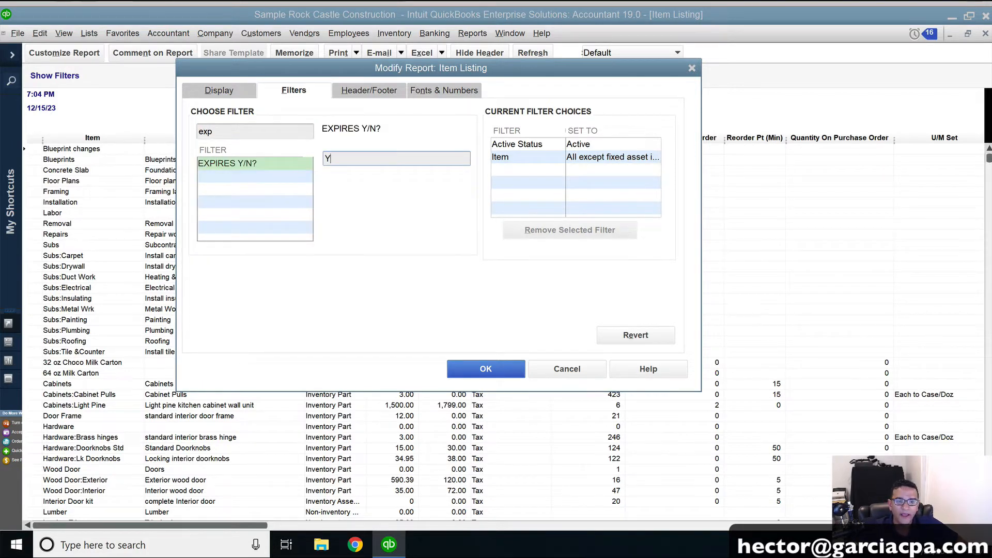
{"action": "left_click", "coordinate": [472, 368]}
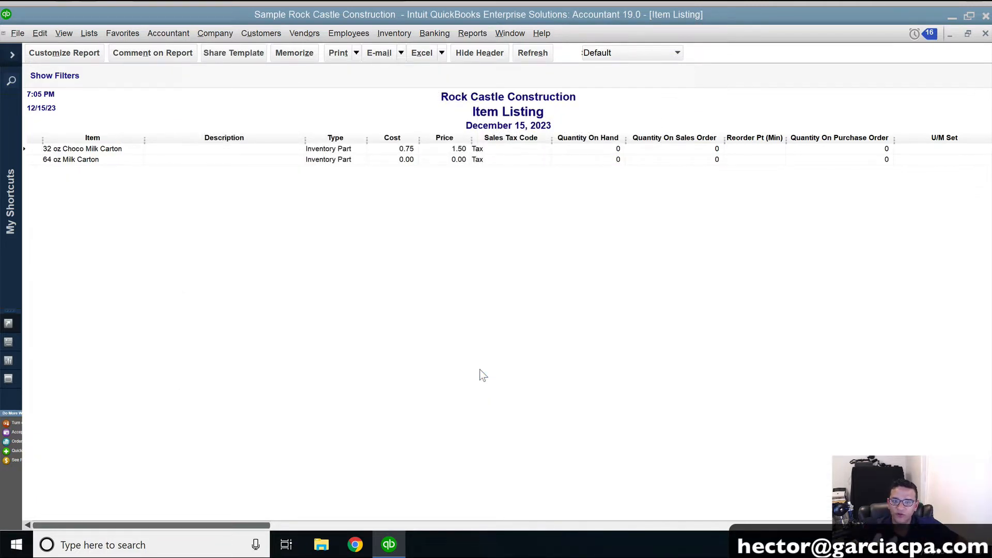
{"action": "key", "text": "Escape"}
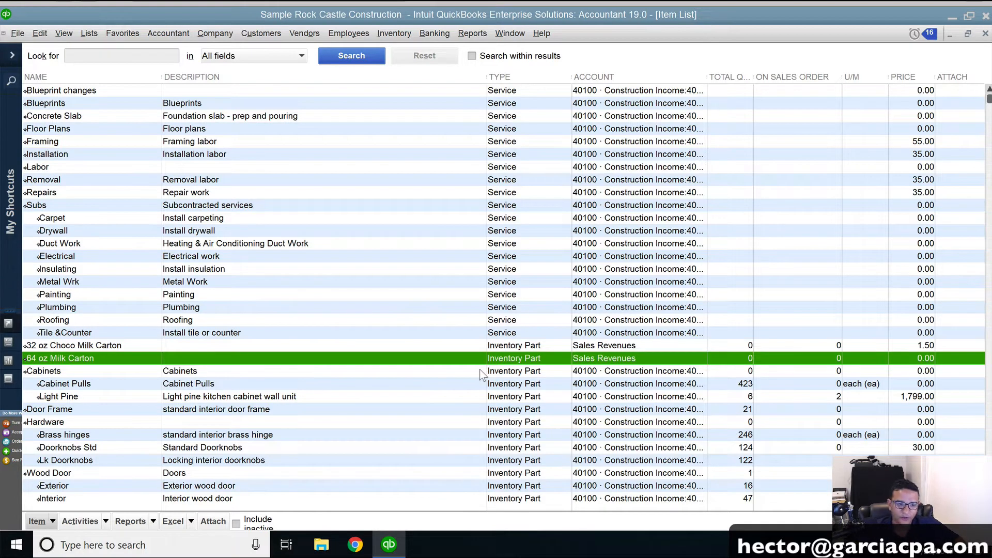
{"action": "key", "text": "Escape"}
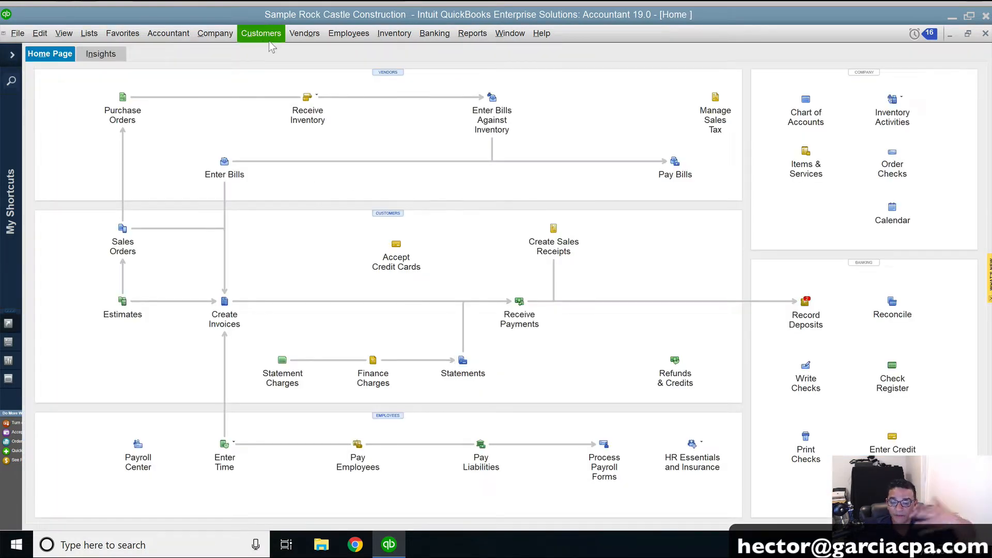
- Start a vendor bill dated 09/01/2019 for Milk Corp of Florida and show its item lines
{"action": "left_click", "coordinate": [290, 36]}
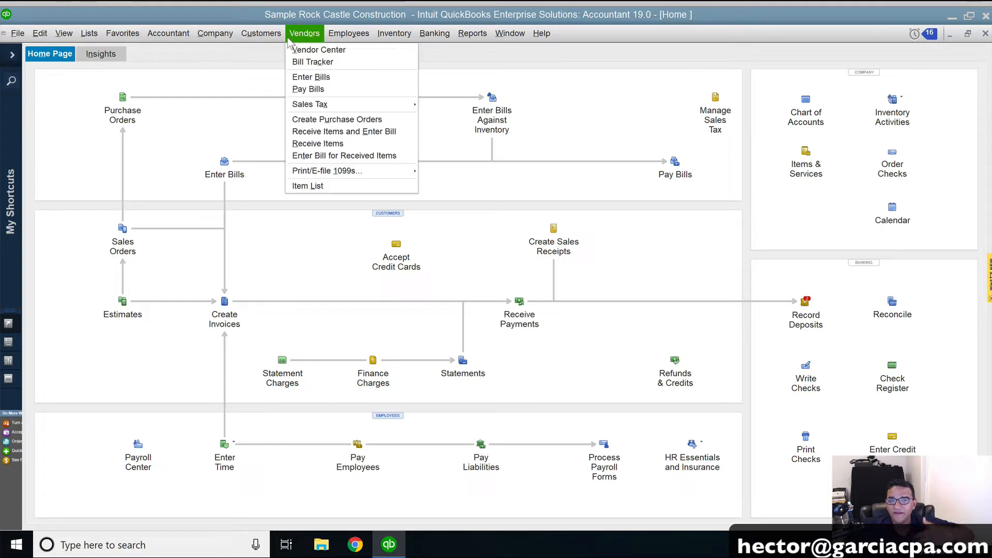
{"action": "left_click", "coordinate": [305, 73]}
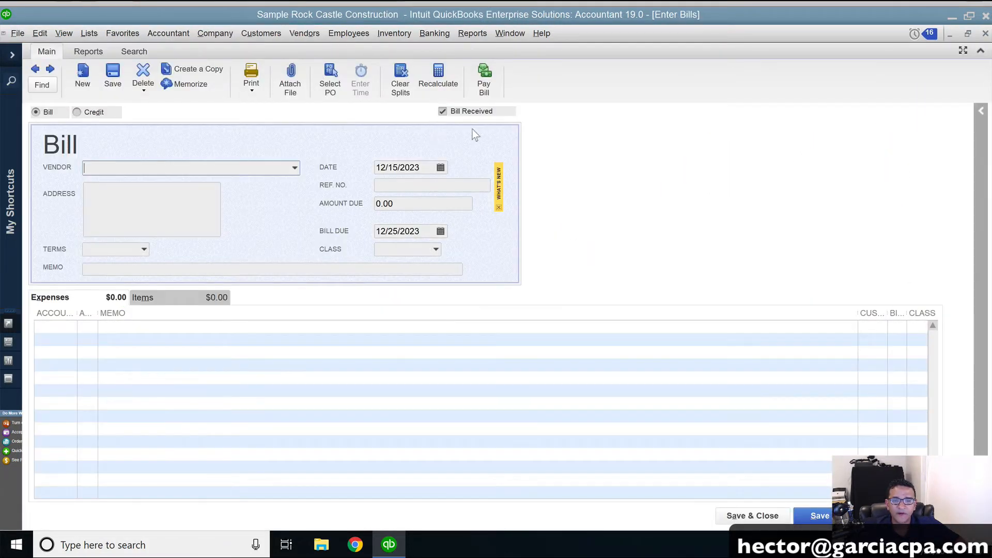
{"action": "left_click", "coordinate": [428, 167]}
{"action": "type", "text": "09"}
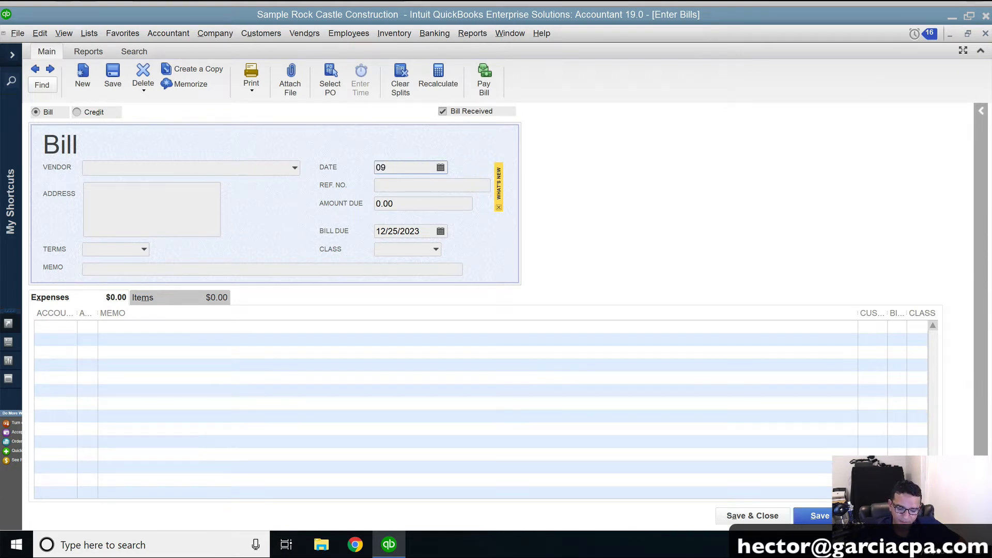
{"action": "type", "text": "/01/2019"}
{"action": "key", "text": "Tab"}
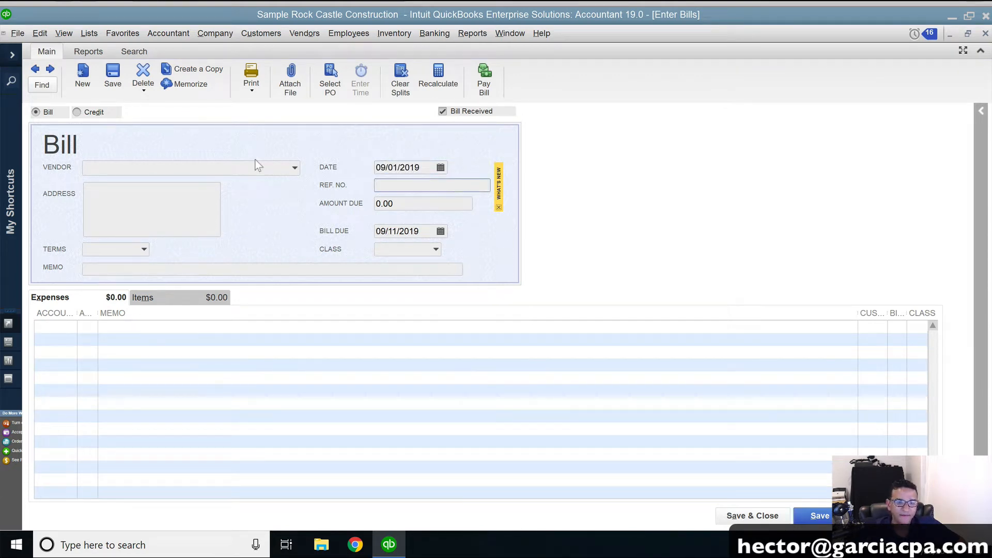
{"action": "left_click", "coordinate": [281, 170]}
{"action": "type", "text": "Milk Corp of Florida"}
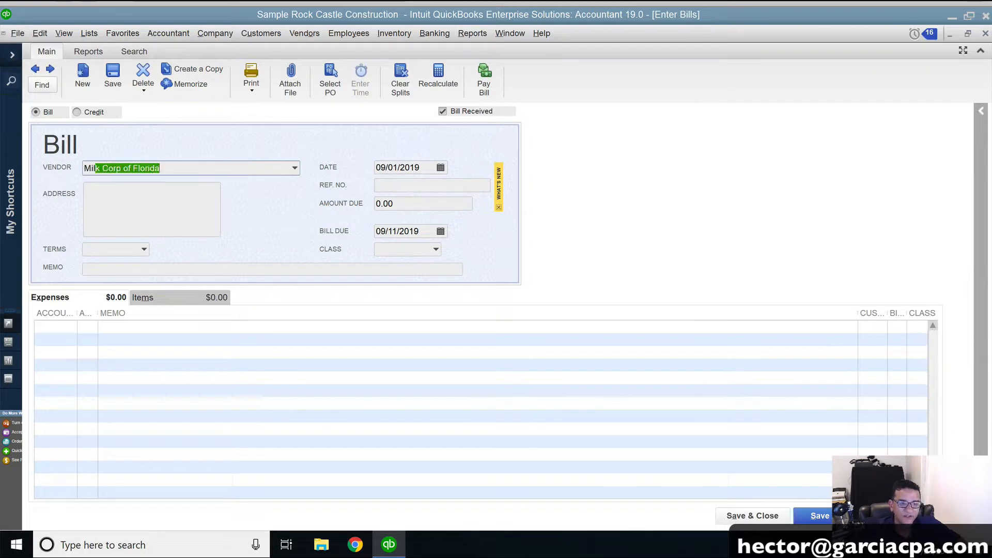
{"action": "key", "text": "Tab"}
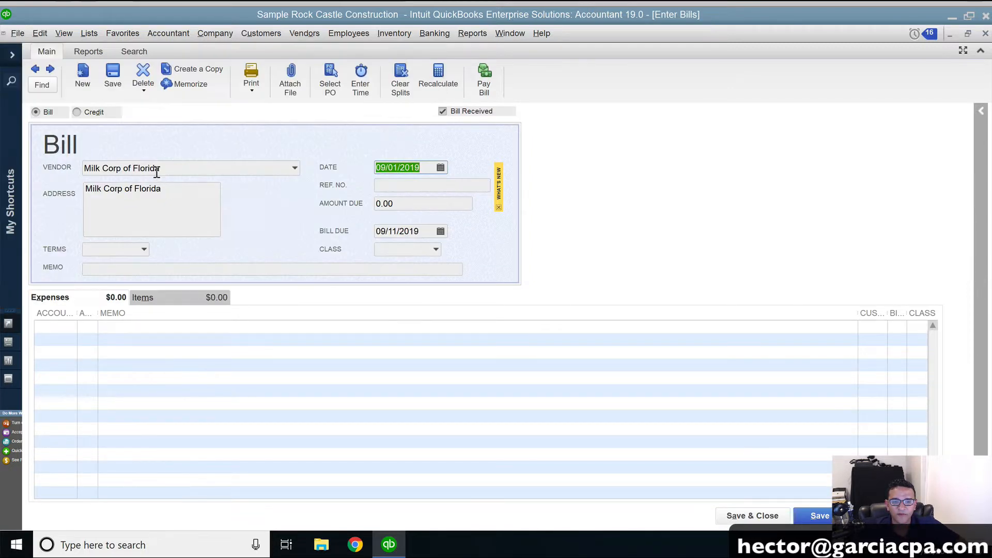
{"action": "left_click", "coordinate": [166, 298]}
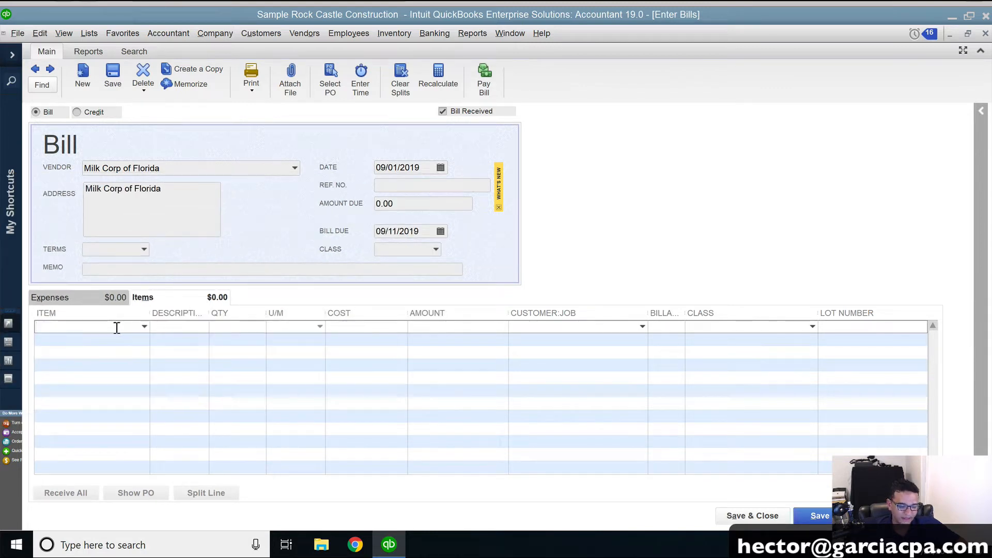
{"action": "type", "text": "milk"}
{"action": "key", "text": "BackSpace"}
{"action": "key", "text": "BackSpace"}
{"action": "key", "text": "BackSpace"}
{"action": "key", "text": "BackSpace"}
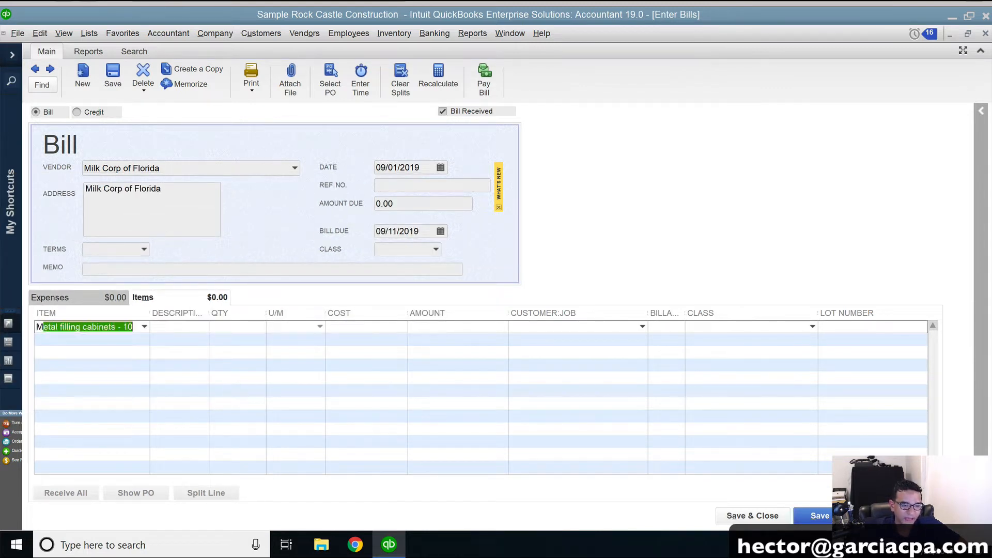
- Add 2,500 units of the 64 oz Milk Carton at a cost of 1.12 to the bill, declining the item cost update
{"action": "type", "text": "64 oz Milk Carton"}
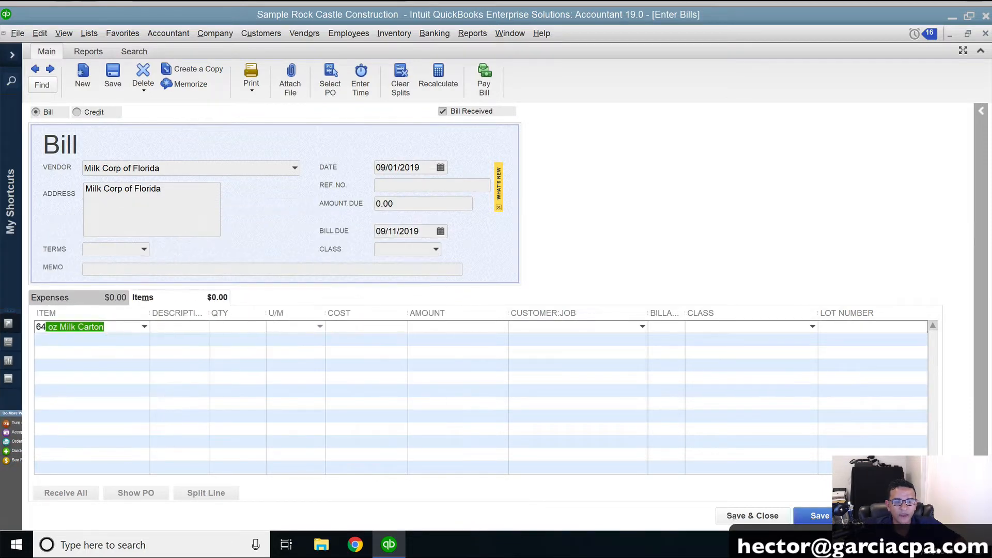
{"action": "left_click", "coordinate": [245, 327]}
{"action": "type", "text": "2500"}
{"action": "key", "text": "Tab"}
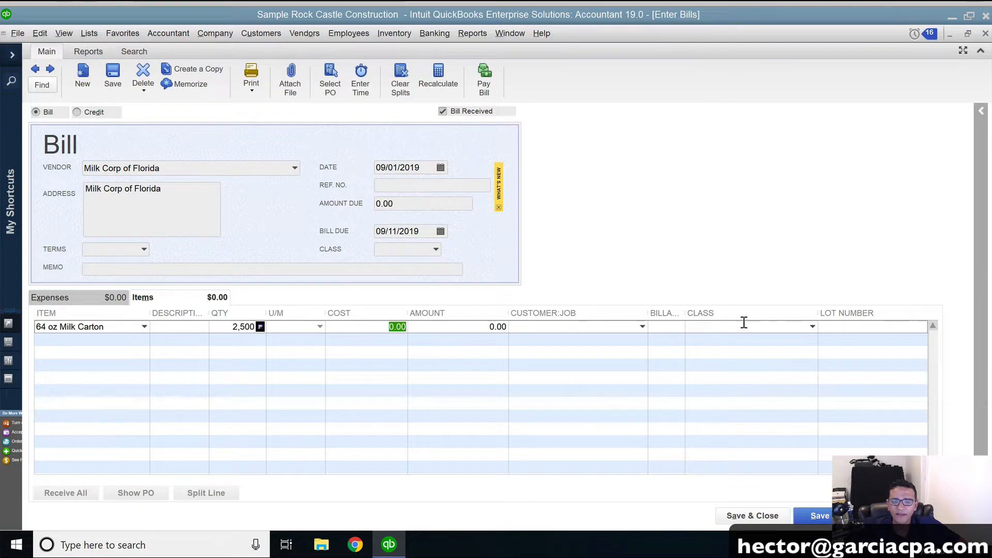
{"action": "type", "text": "1.12"}
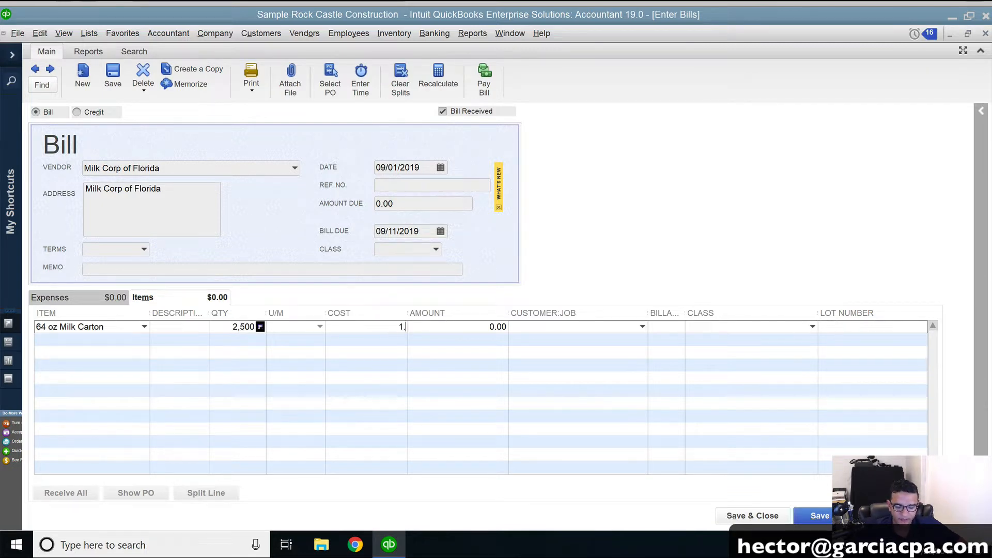
{"action": "key", "text": "Tab"}
{"action": "left_click", "coordinate": [178, 351]}
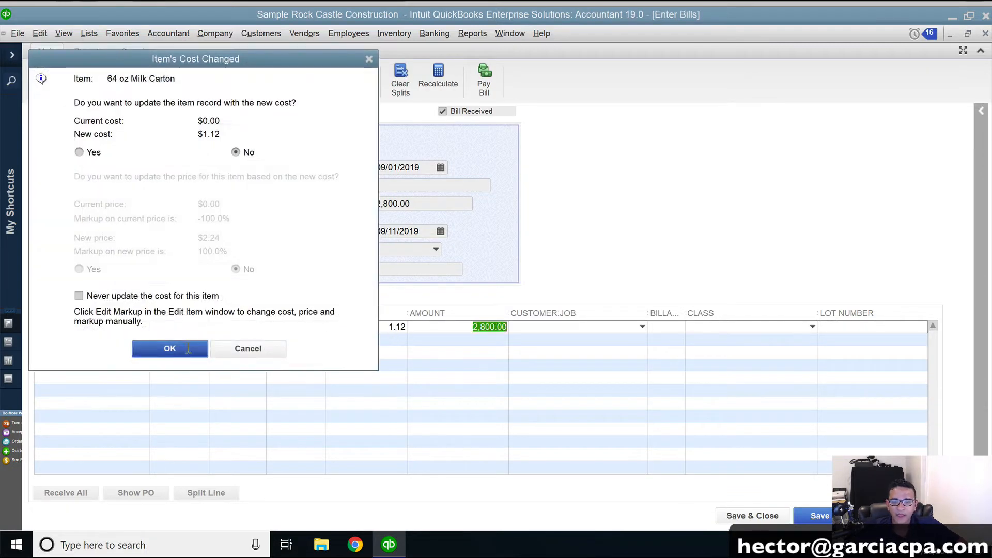
- Enter 2019-09-30 as the lot number of the first milk carton line
{"action": "left_click", "coordinate": [847, 328]}
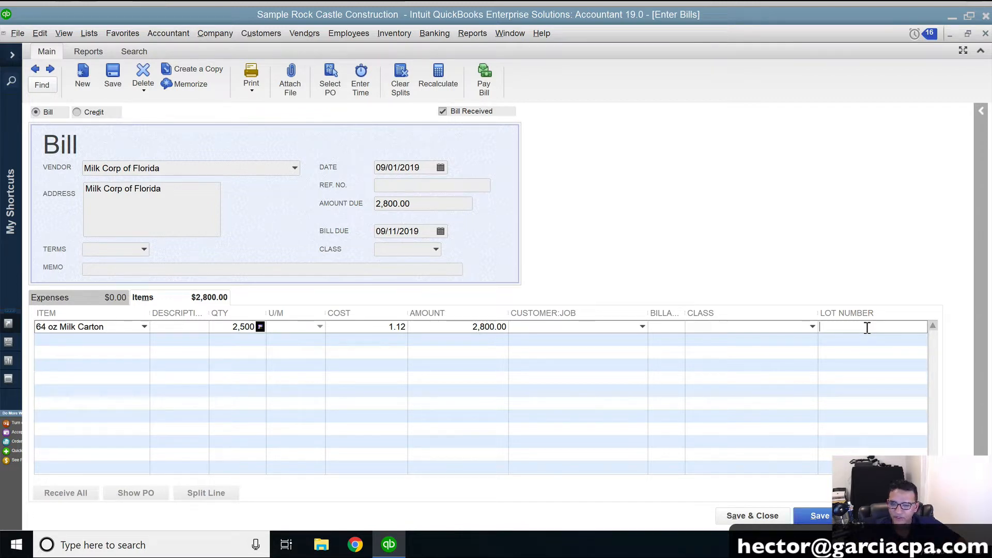
{"action": "type", "text": "2"}
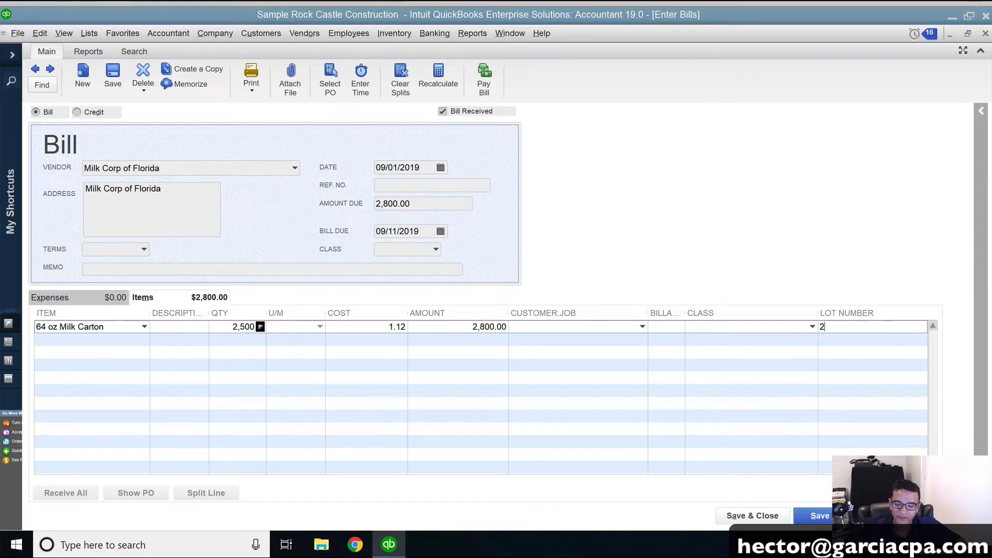
{"action": "type", "text": "019-"}
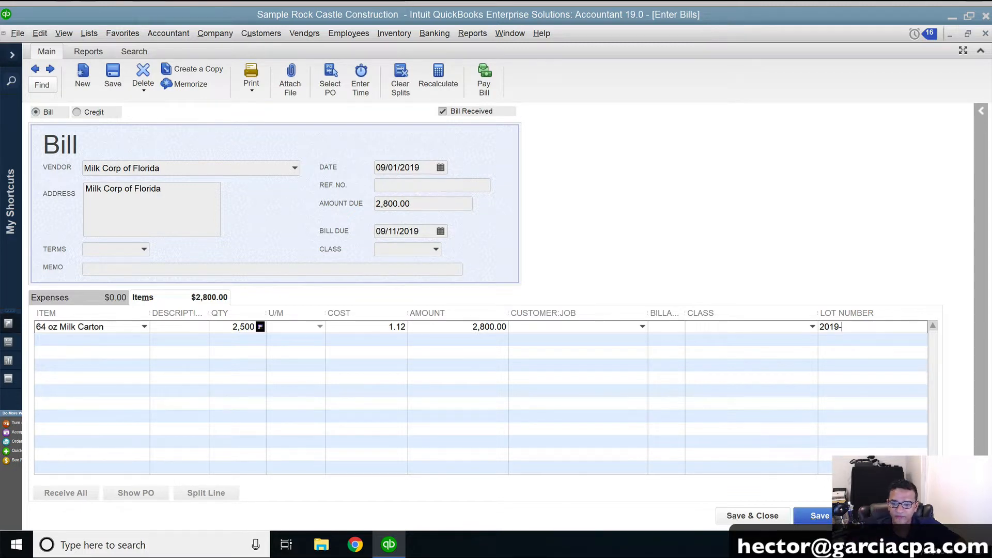
{"action": "type", "text": "09-30"}
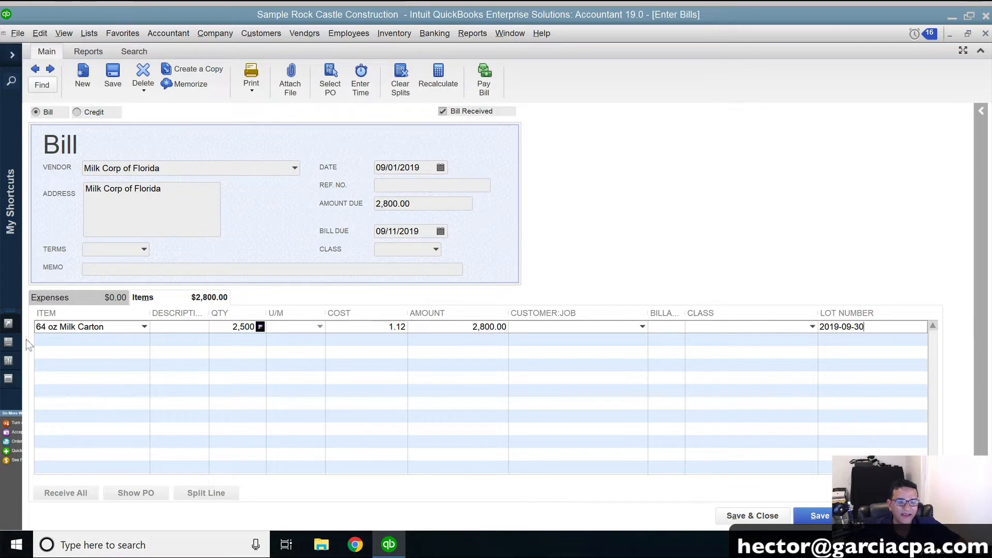
- Add a second line for 1,500 units of the 64 oz Milk Carton at a cost of 1.26, declining the item cost update
{"action": "left_click", "coordinate": [71, 340]}
{"action": "type", "text": "64 oz Milk Carton"}
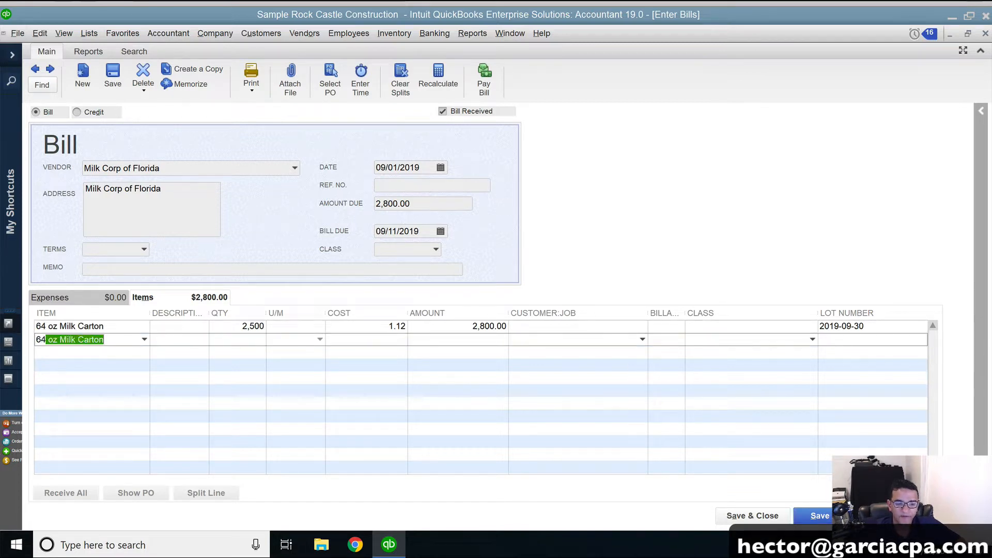
{"action": "key", "text": "Tab"}
{"action": "type", "text": "1500"}
{"action": "key", "text": "Tab"}
{"action": "type", "text": "1.26"}
{"action": "key", "text": "Tab"}
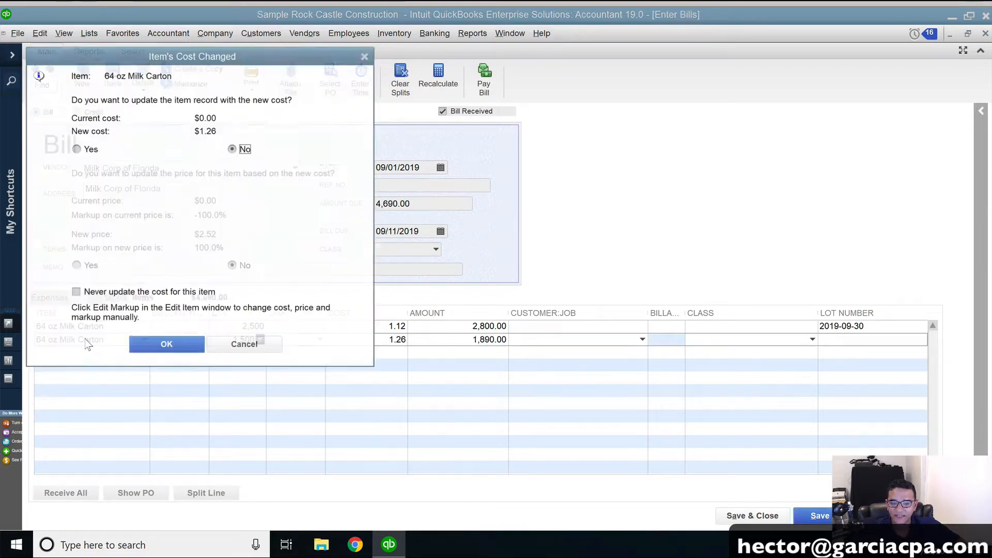
{"action": "left_click", "coordinate": [147, 338]}
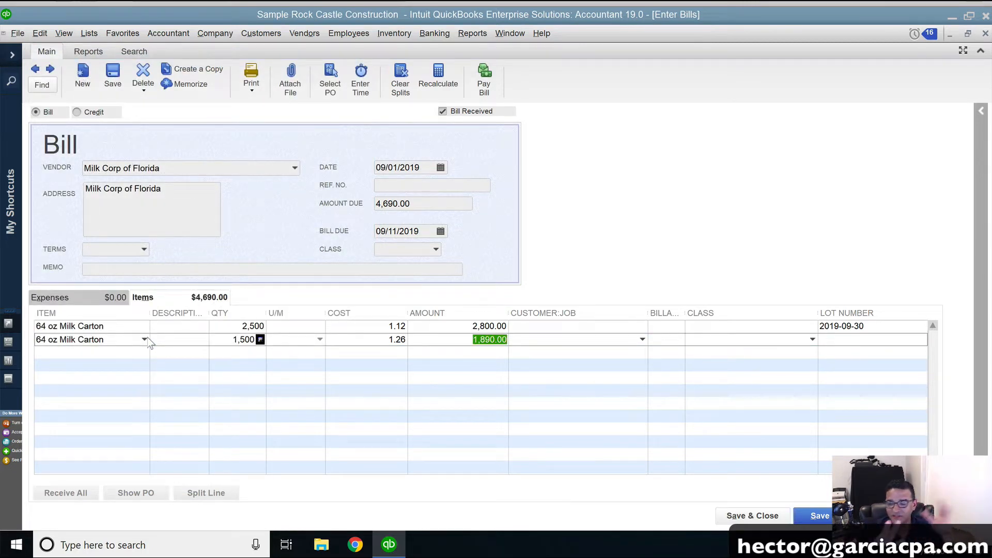
- Enter 2019-10-15 as the lot number of the second milk carton line
{"action": "left_click", "coordinate": [849, 340]}
{"action": "type", "text": "2019"}
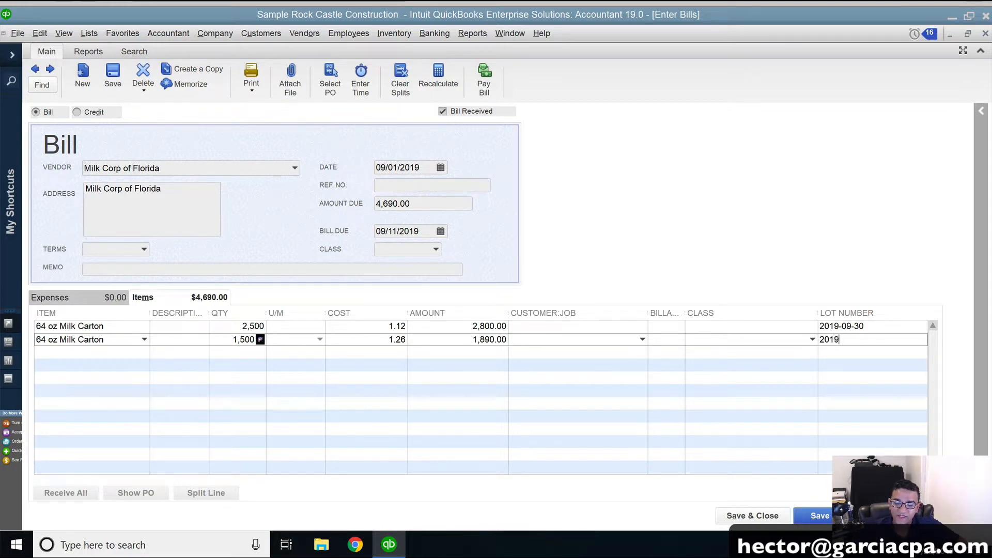
{"action": "type", "text": "-1"}
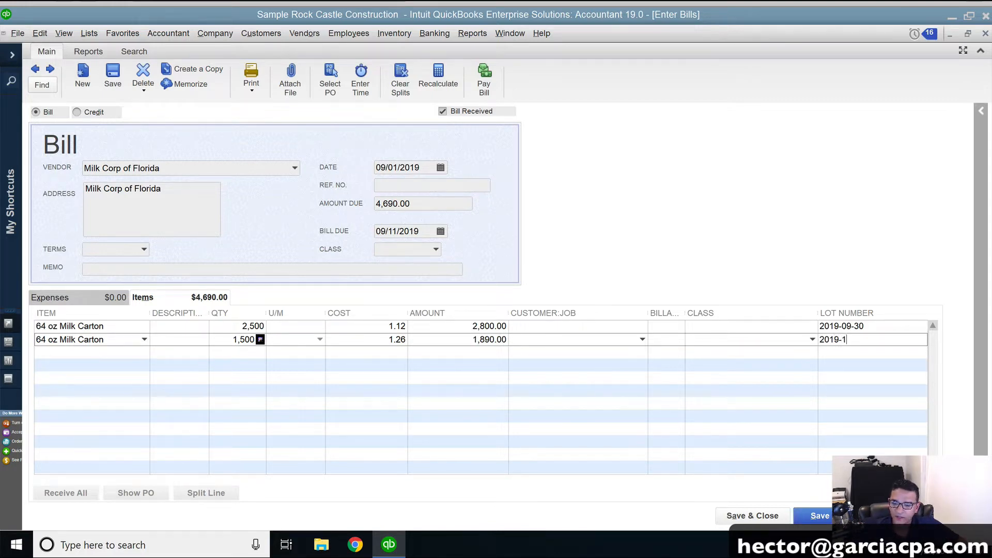
{"action": "type", "text": "0-"}
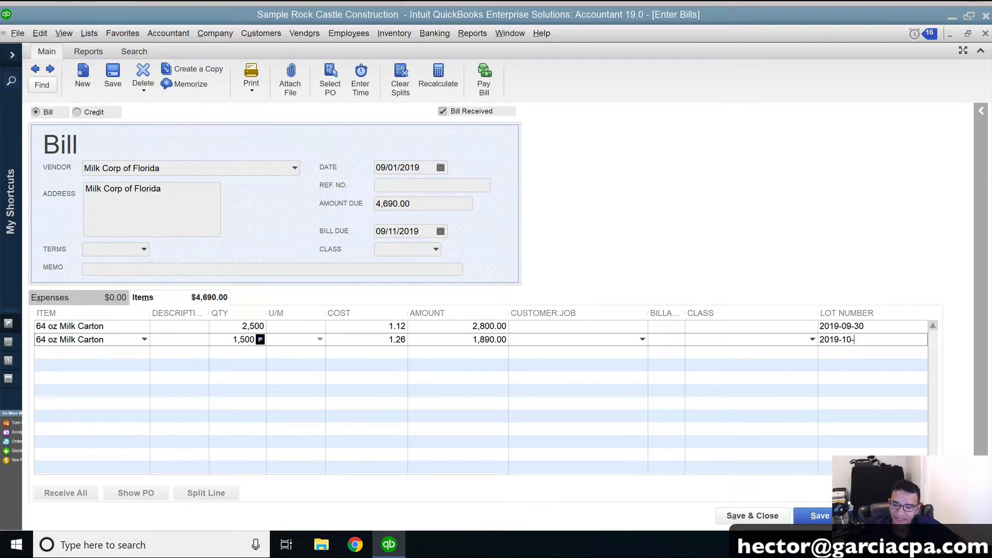
{"action": "type", "text": "15"}
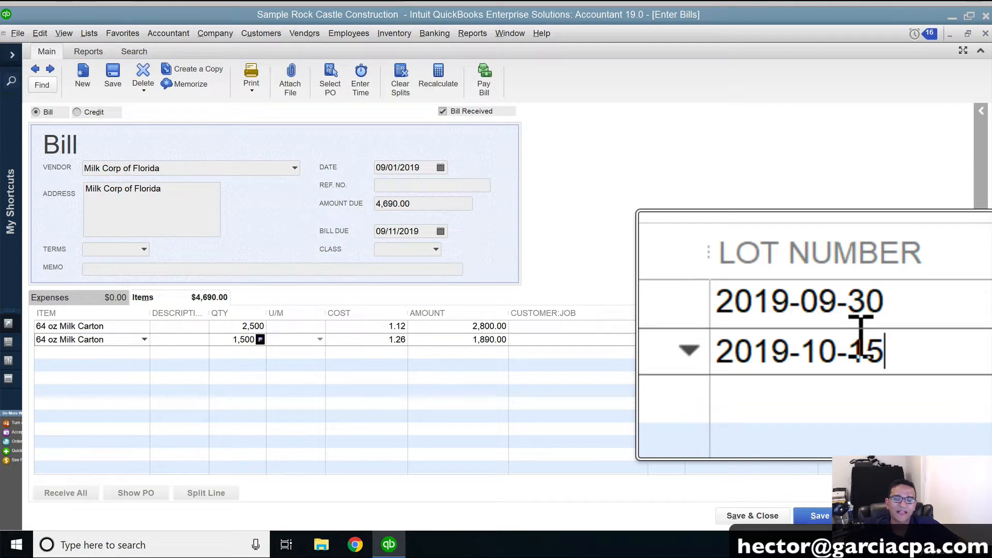
{"action": "left_click", "coordinate": [886, 327]}
{"action": "left_click", "coordinate": [886, 326]}
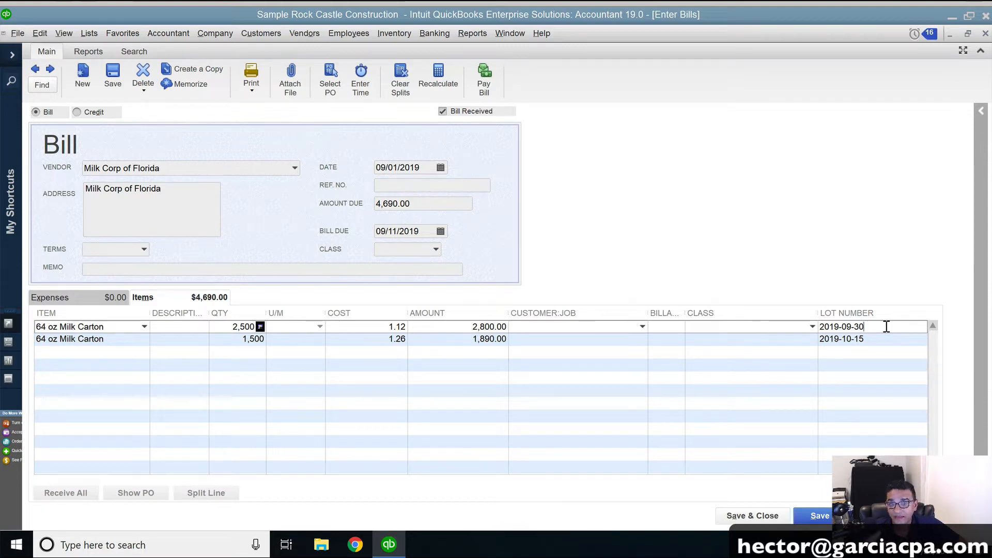
{"action": "key", "text": "BackSpace"}
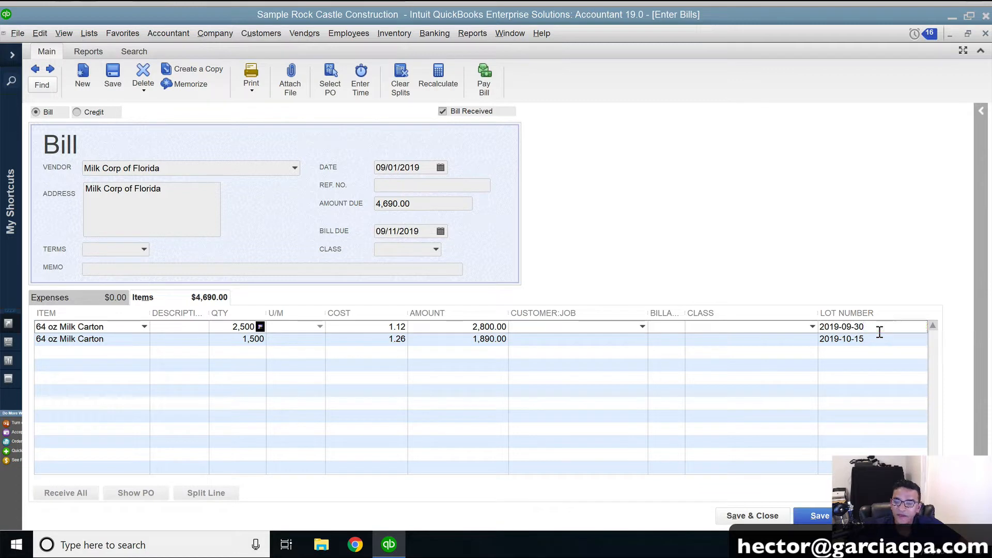
{"action": "type", "text": "_"}
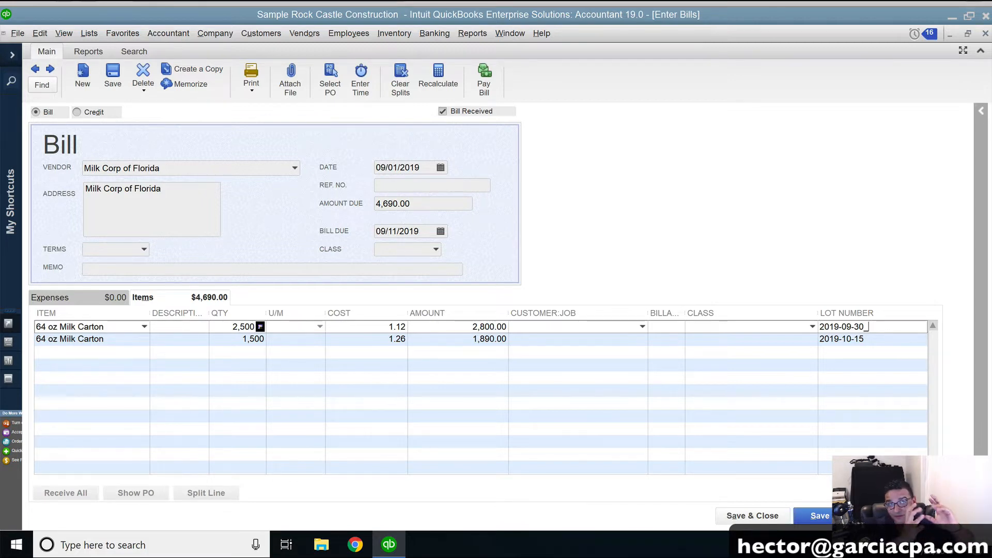
{"action": "type", "text": "1234567890123"}
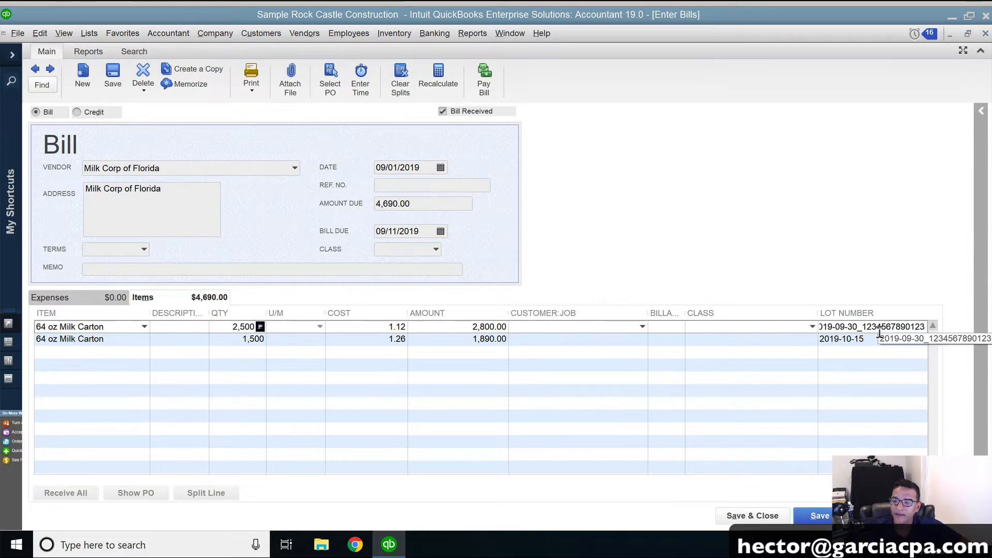
{"action": "left_click", "coordinate": [879, 339]}
{"action": "left_click", "coordinate": [872, 327]}
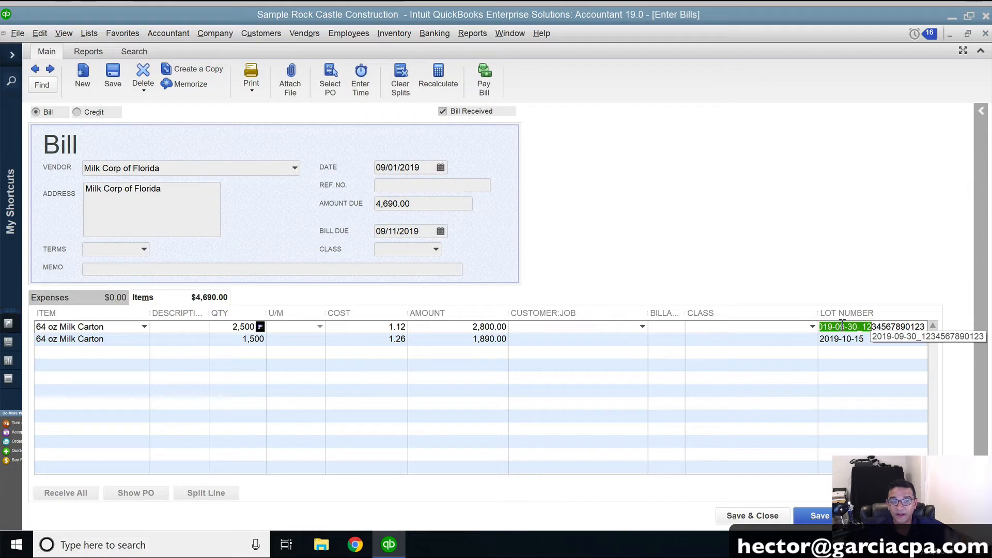
{"action": "left_click", "coordinate": [867, 339]}
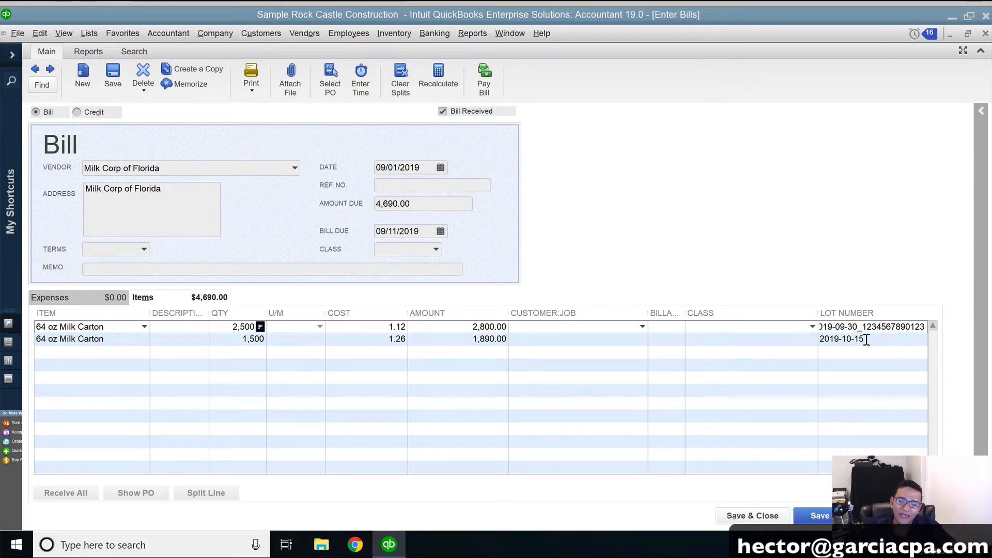
- Remove the underscore and number suffix from the first line's lot number, leaving only the expiration date
{"action": "left_click_drag", "start_coordinate": [861, 327], "coordinate": [925, 326]}
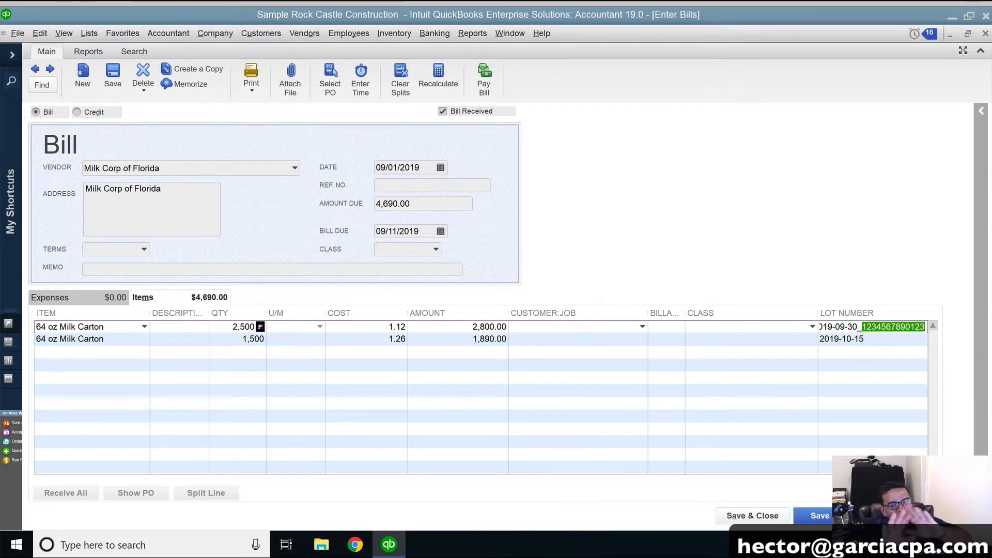
{"action": "key", "text": "BackSpace"}
{"action": "key", "text": "BackSpace"}
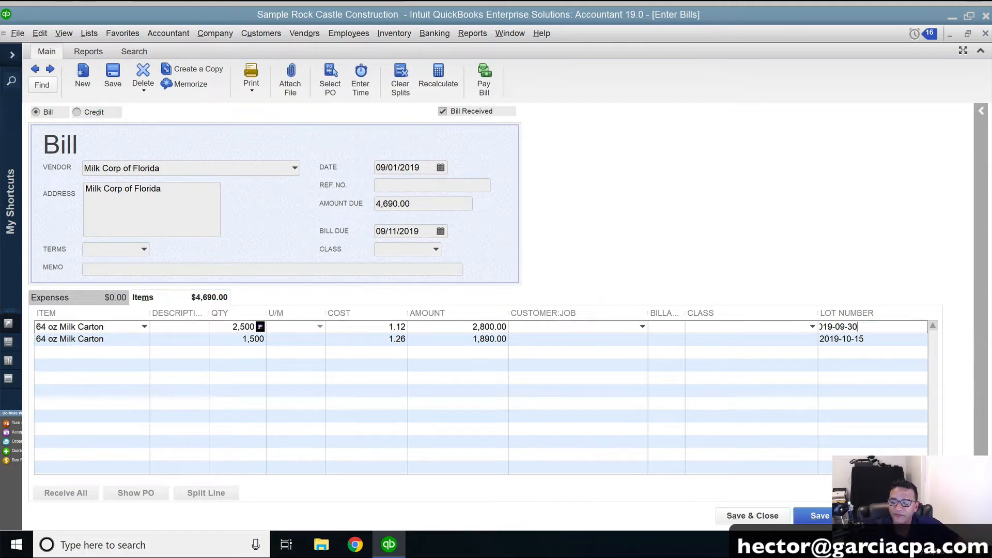
- Save the Milk Corp of Florida bill and open a new blank bill
{"action": "left_click", "coordinate": [862, 355]}
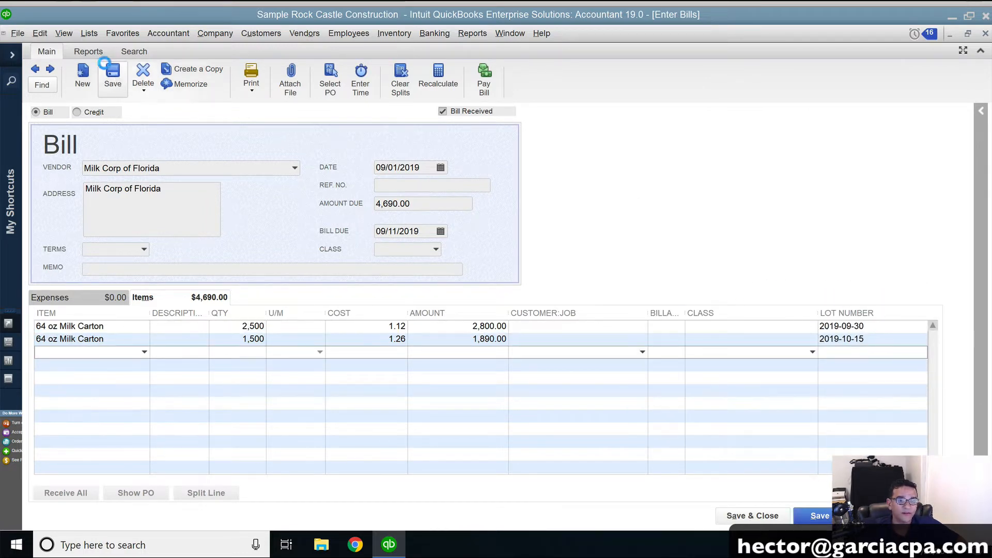
{"action": "left_click", "coordinate": [114, 75]}
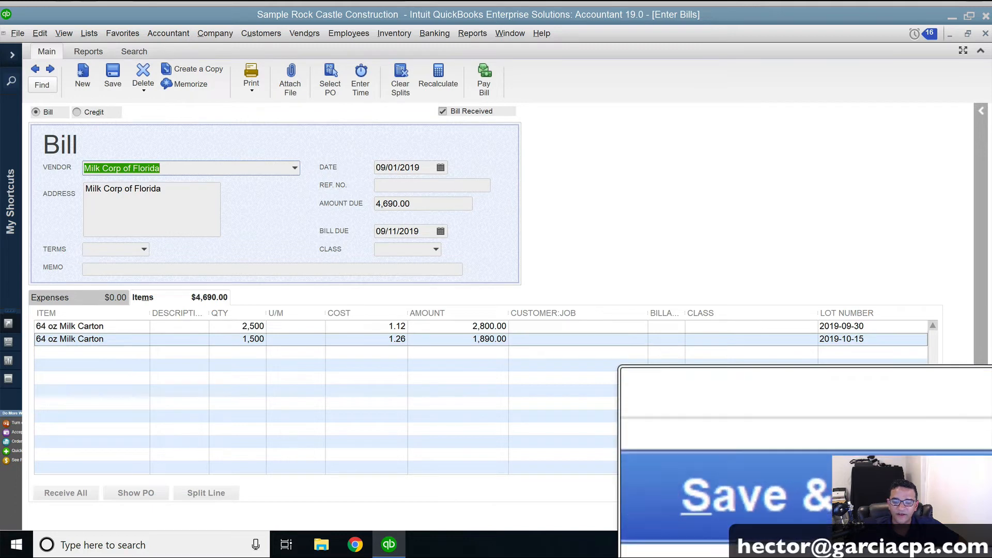
{"action": "left_click", "coordinate": [836, 516]}
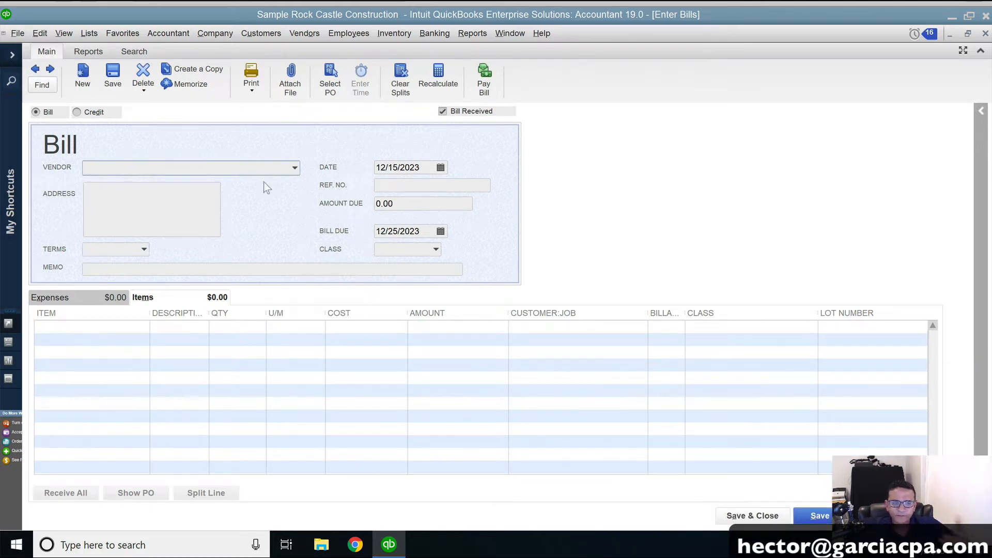
- Set the new bill's vendor to Milk Producers of America and its date to 10/01/2019
{"action": "type", "text": "Milk Corp of Florida"}
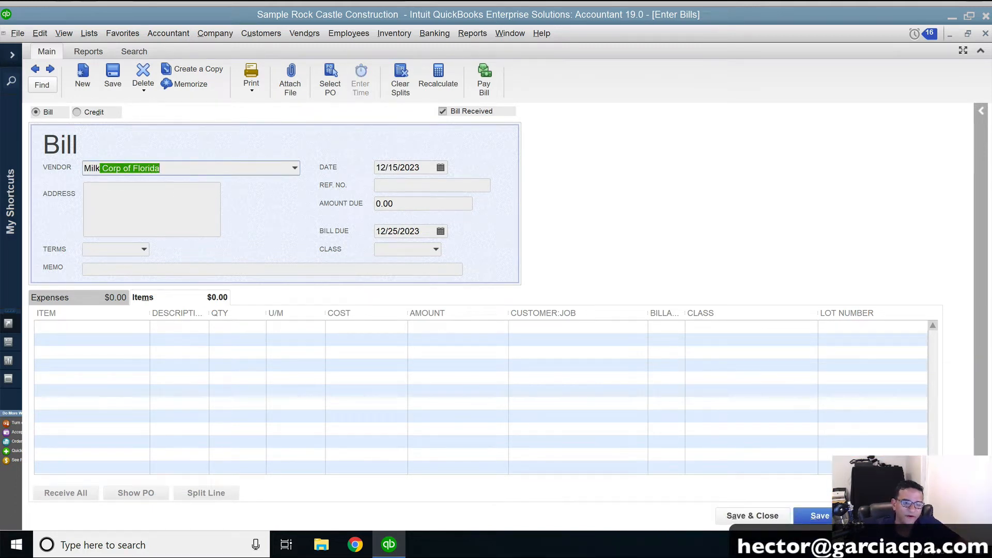
{"action": "left_click", "coordinate": [296, 168]}
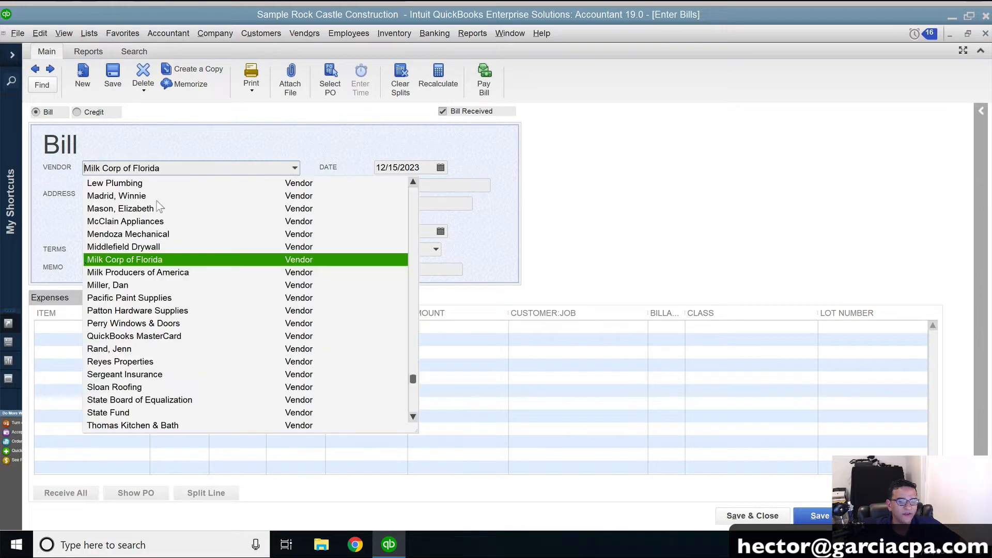
{"action": "left_click", "coordinate": [133, 274]}
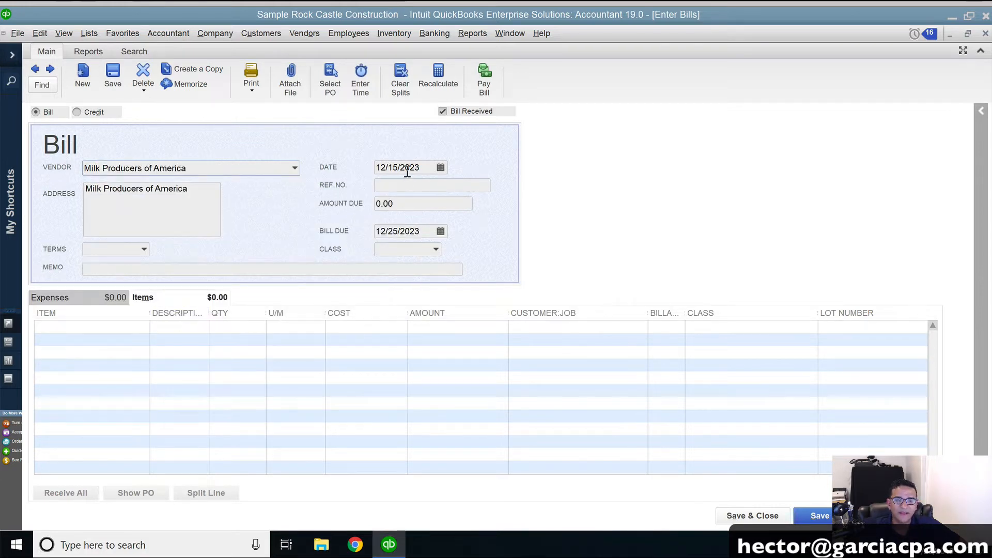
{"action": "left_click", "coordinate": [427, 164]}
{"action": "type", "text": "10/0"}
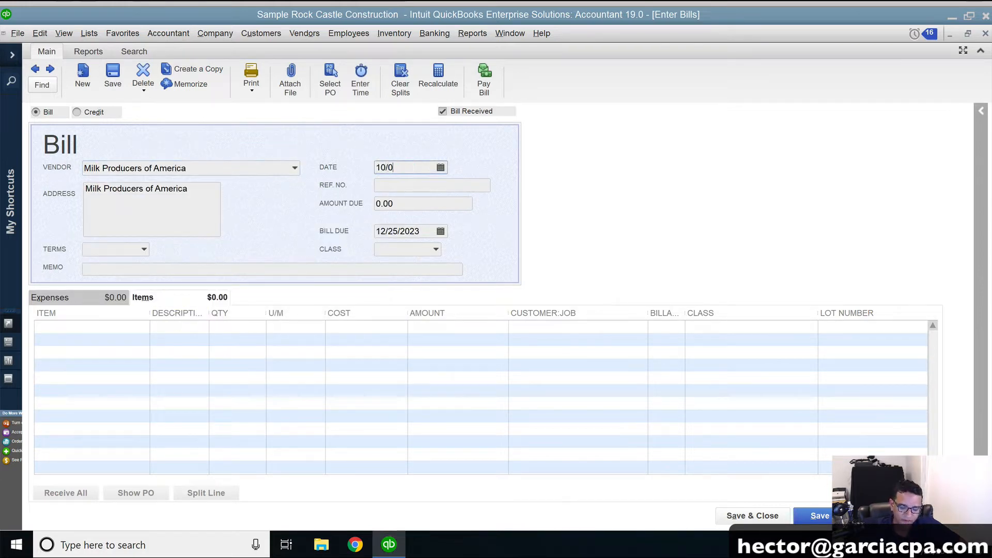
{"action": "type", "text": "1/2019"}
{"action": "key", "text": "Tab"}
- Add 1,750 units of the 32 oz Choco Milk Carton to the bill, keeping the default cost
{"action": "left_click", "coordinate": [99, 327]}
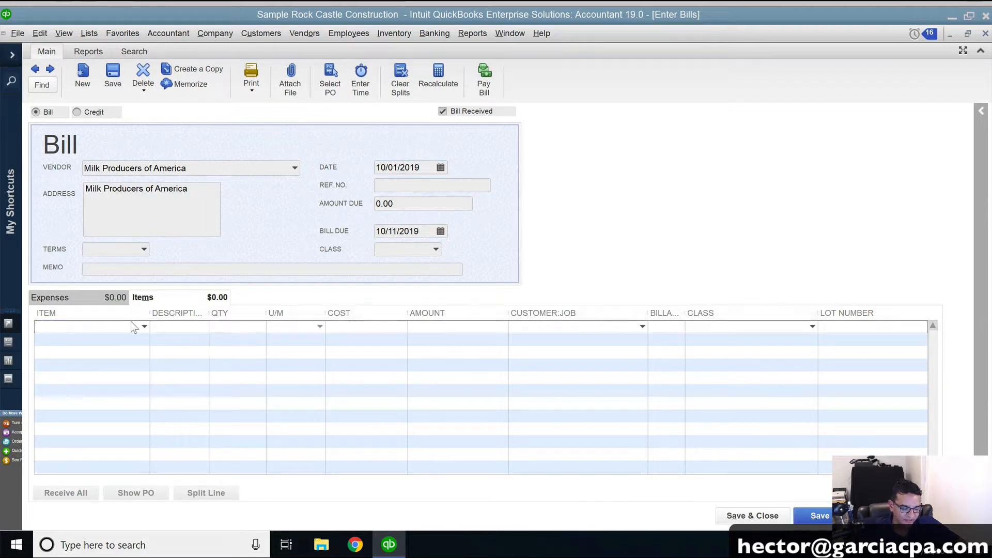
{"action": "type", "text": "C"}
{"action": "type", "text": "e"}
{"action": "key", "text": "BackSpace"}
{"action": "key", "text": "BackSpace"}
{"action": "key", "text": "BackSpace"}
{"action": "type", "text": "32"}
{"action": "key", "text": "Tab"}
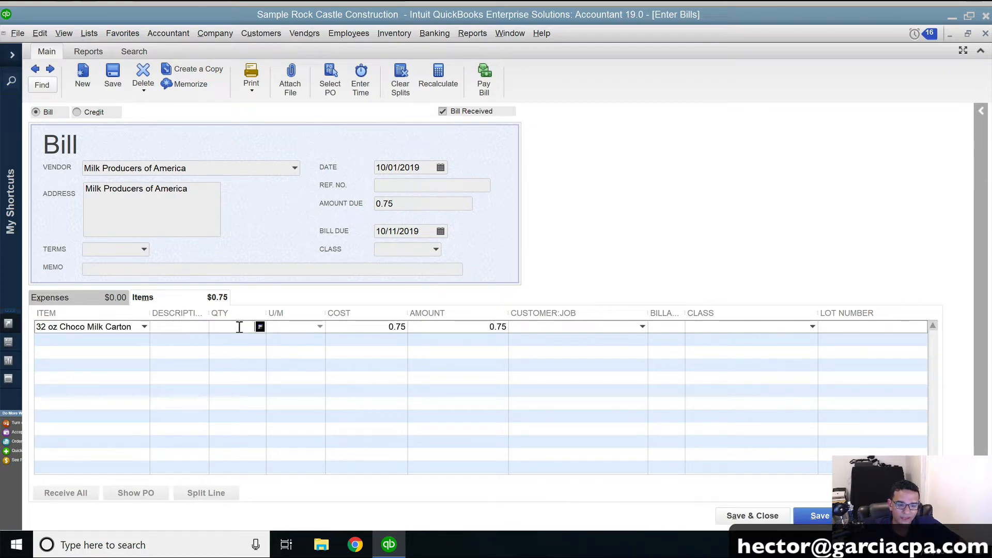
{"action": "type", "text": "1,750"}
{"action": "key", "text": "Tab"}
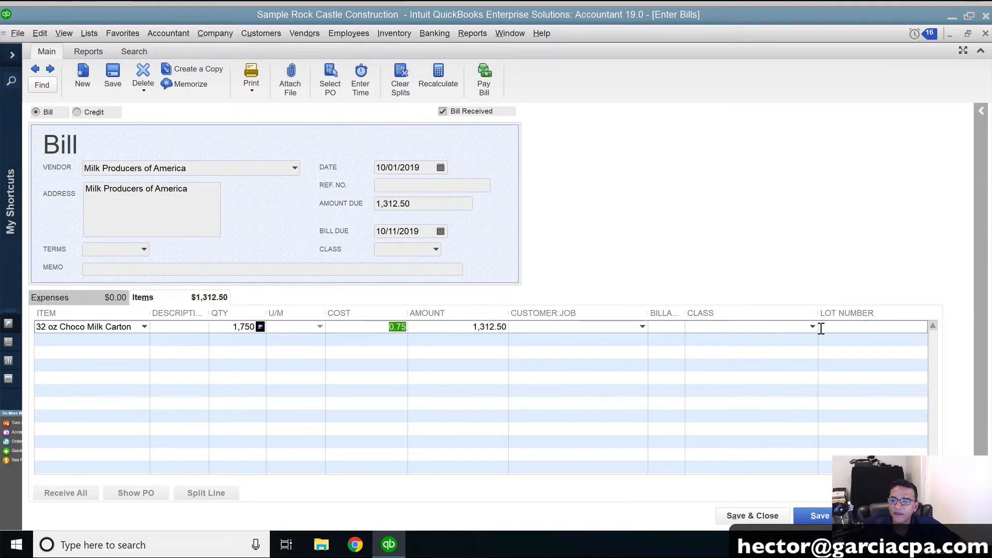
- Enter 2019-11-20 as the lot number of the first chocolate milk line
{"action": "left_click", "coordinate": [864, 327]}
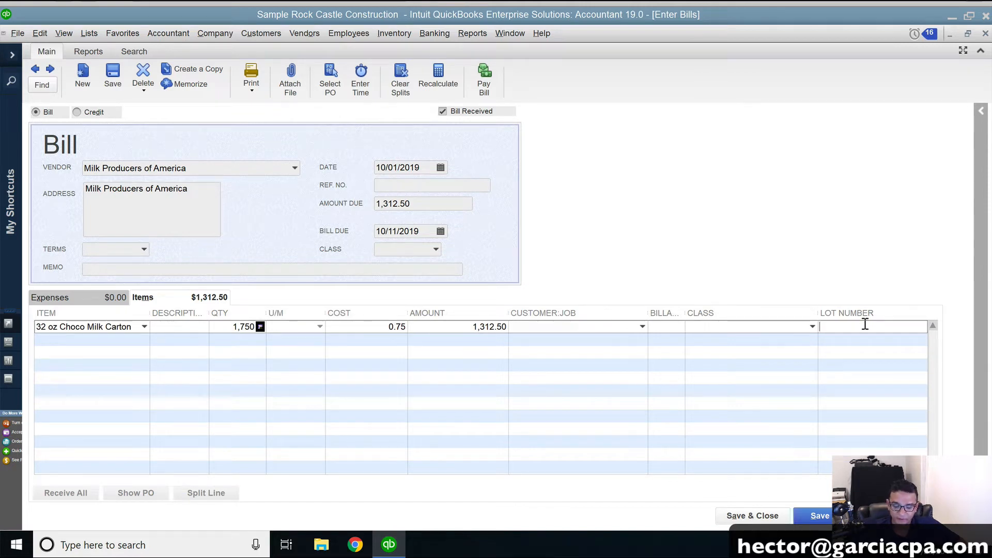
{"action": "type", "text": "2019"}
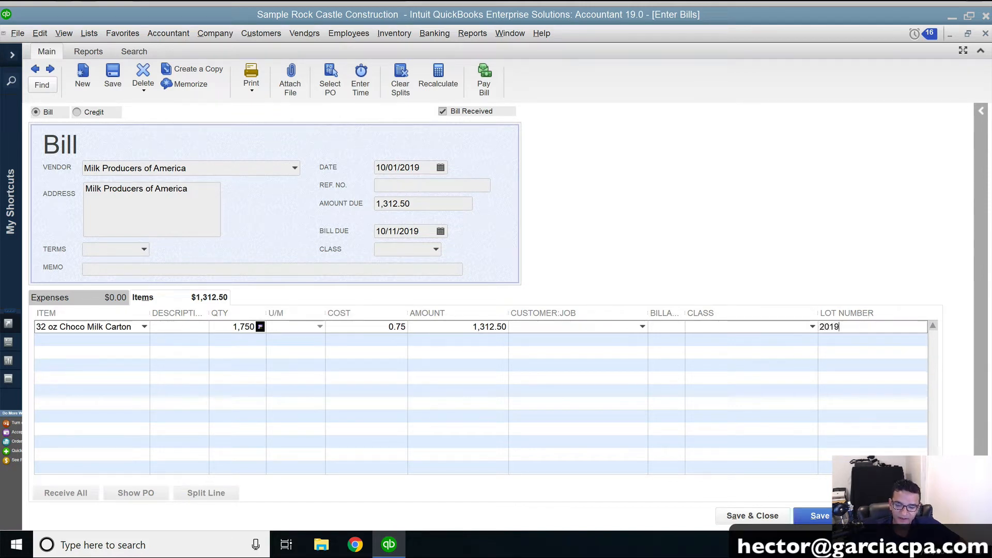
{"action": "type", "text": "-11-20"}
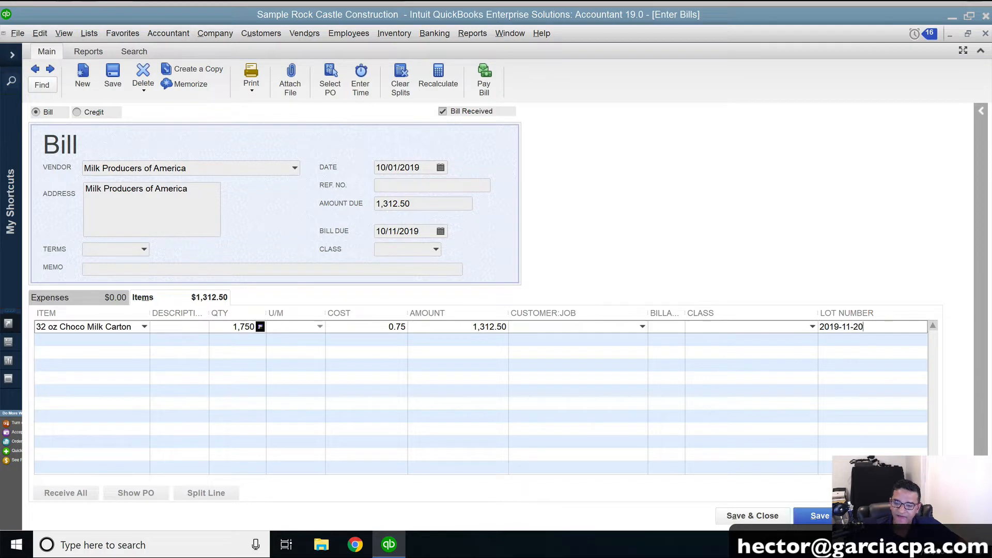
- Add a second line for 1,250 units of the 32 oz Choco Milk Carton at a cost of 0.89, declining the item cost update
{"action": "left_click", "coordinate": [82, 339]}
{"action": "type", "text": "3"}
{"action": "key", "text": "Tab"}
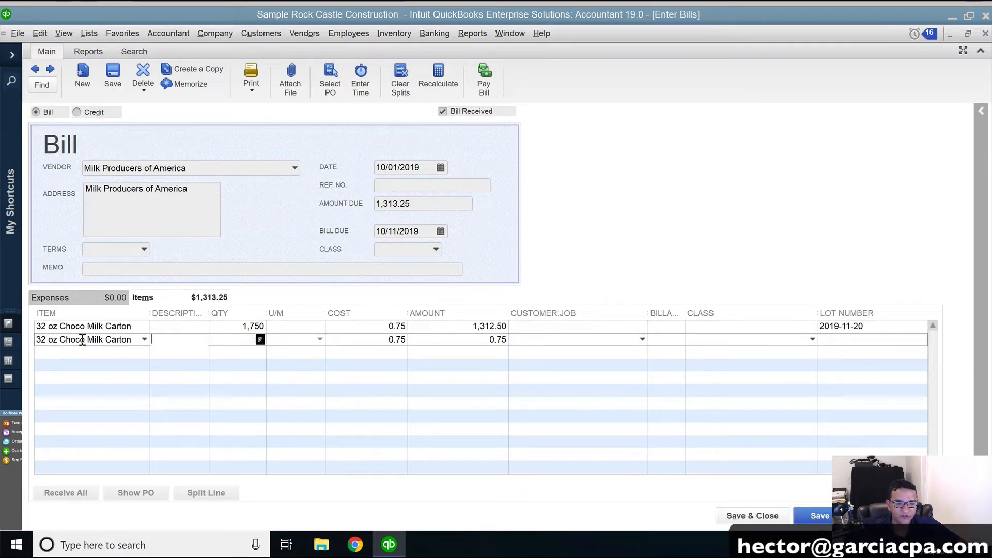
{"action": "key", "text": "shift+Tab"}
{"action": "type", "text": "1,250"}
{"action": "key", "text": "Tab"}
{"action": "key", "text": "BackSpace"}
{"action": "type", "text": ".89"}
{"action": "key", "text": "Tab"}
{"action": "key", "text": "Return"}
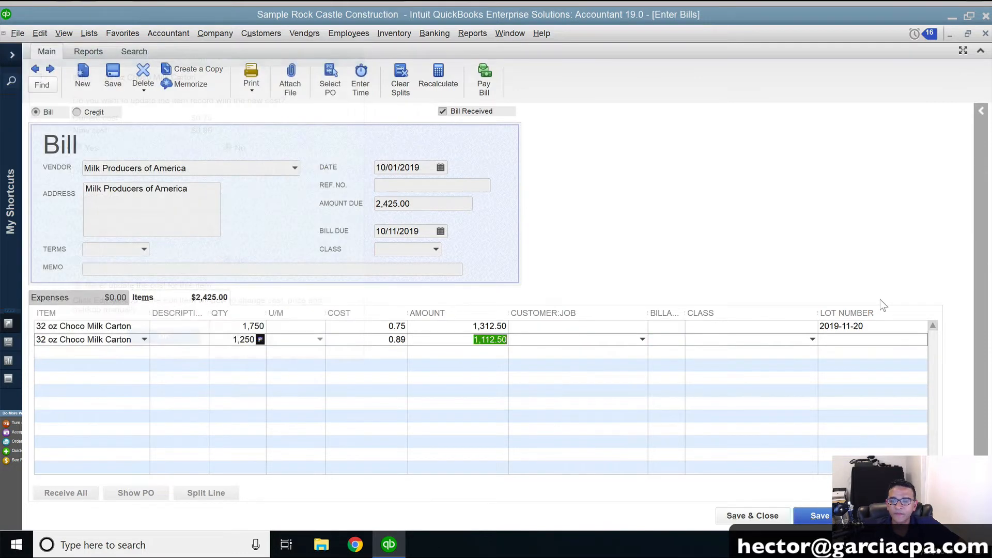
- Enter 2019-12-01 as the lot number of the second chocolate milk line
{"action": "left_click", "coordinate": [863, 341]}
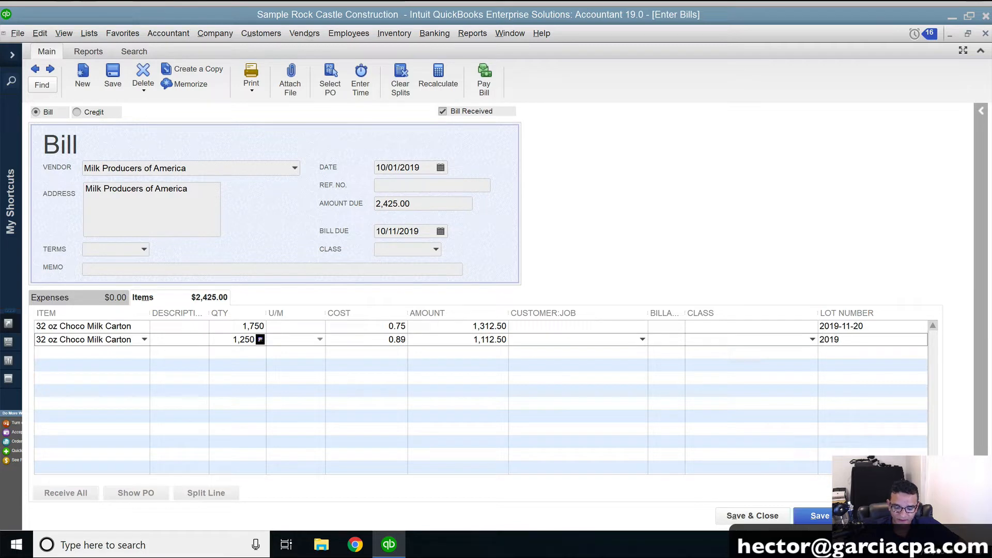
{"action": "type", "text": "2019-12-01"}
{"action": "key", "text": "Tab"}
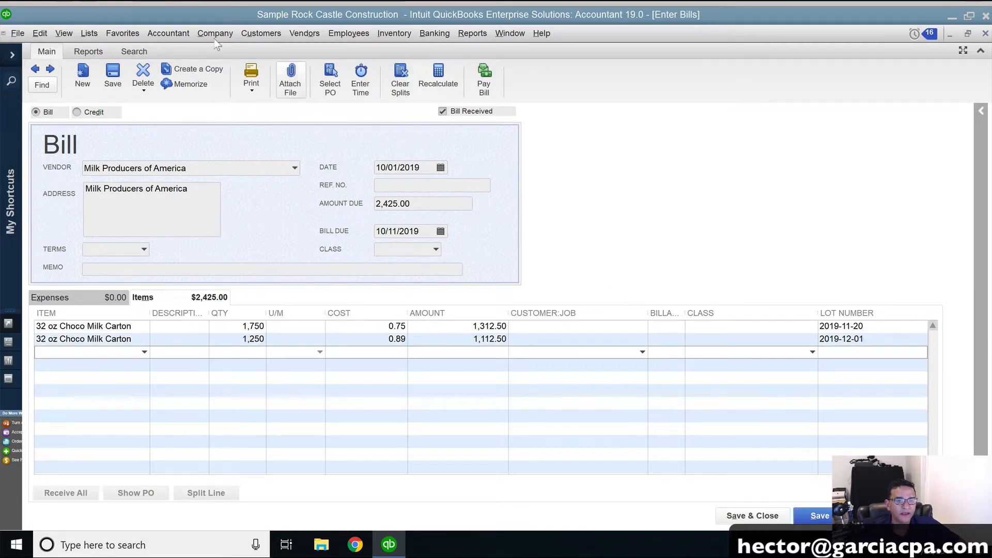
- Save the Milk Producers of America bill and start a new bill dated 10/05/2019
{"action": "left_click", "coordinate": [113, 76]}
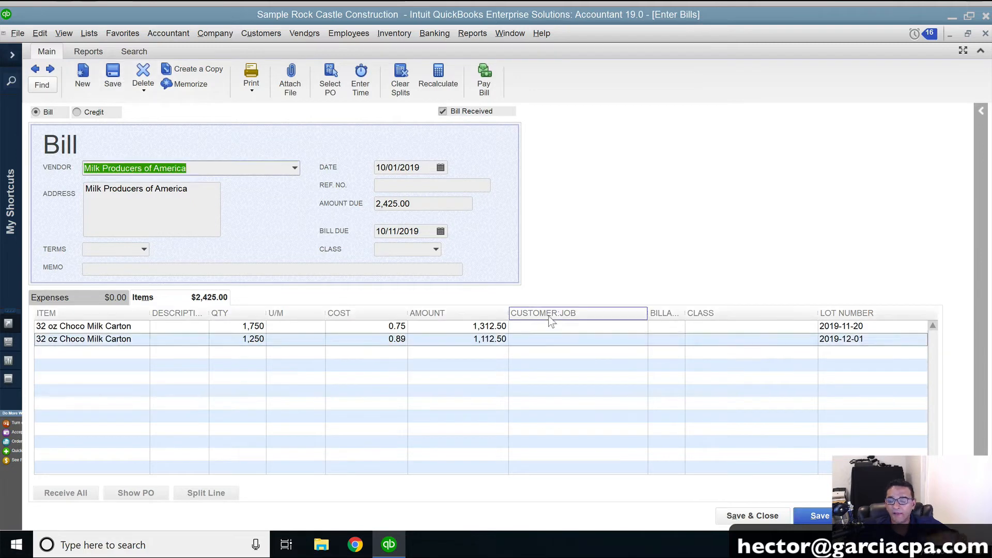
{"action": "left_click", "coordinate": [820, 516]}
{"action": "left_click", "coordinate": [430, 167]}
{"action": "type", "text": "10/"}
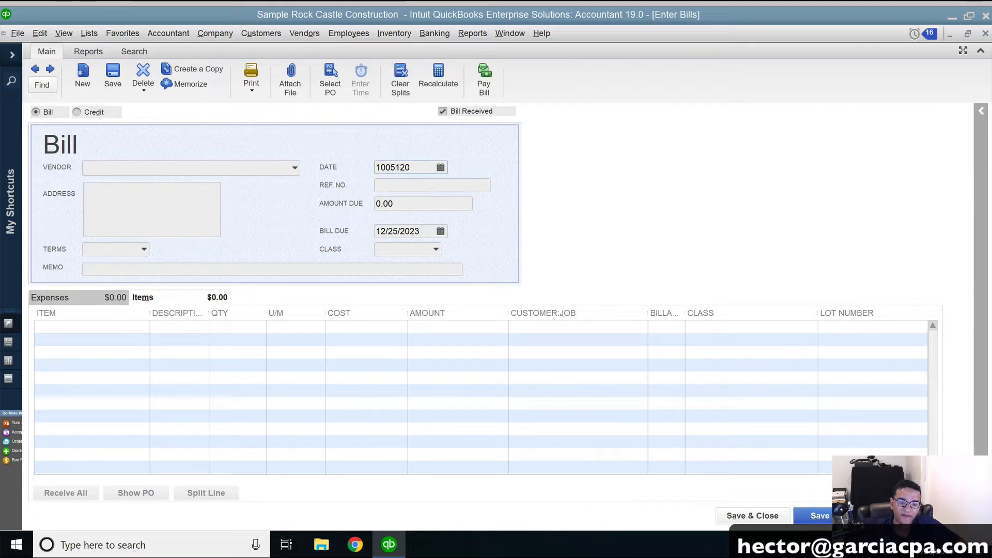
{"action": "type", "text": "05/2019"}
{"action": "key", "text": "Tab"}
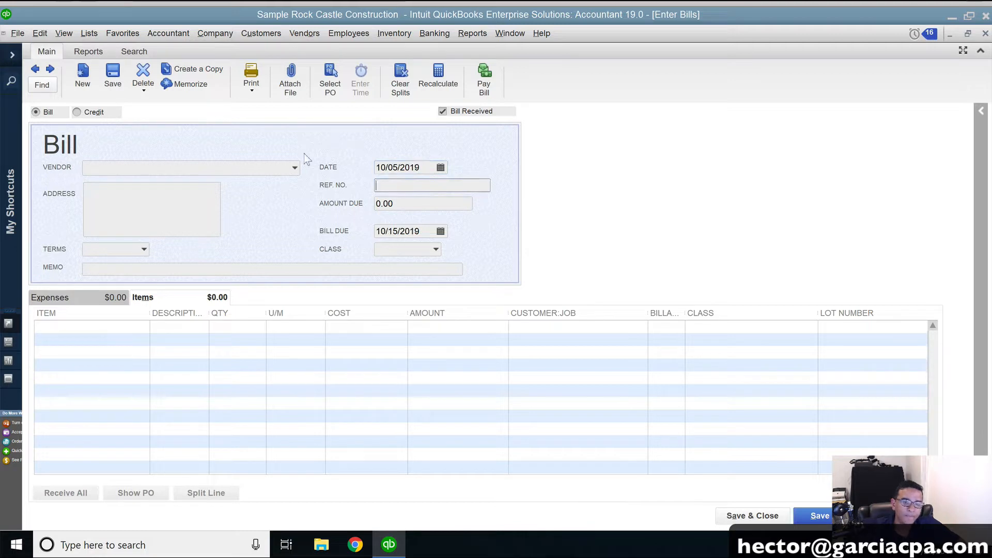
- Add 1,000 units of the 64 oz Milk Carton at a cost of 1.08 to the bill, declining the item cost update
{"action": "left_click", "coordinate": [83, 326]}
{"action": "type", "text": "64 oz Milk Carton"}
{"action": "key", "text": "Tab"}
{"action": "type", "text": "1,000"}
{"action": "key", "text": "Tab"}
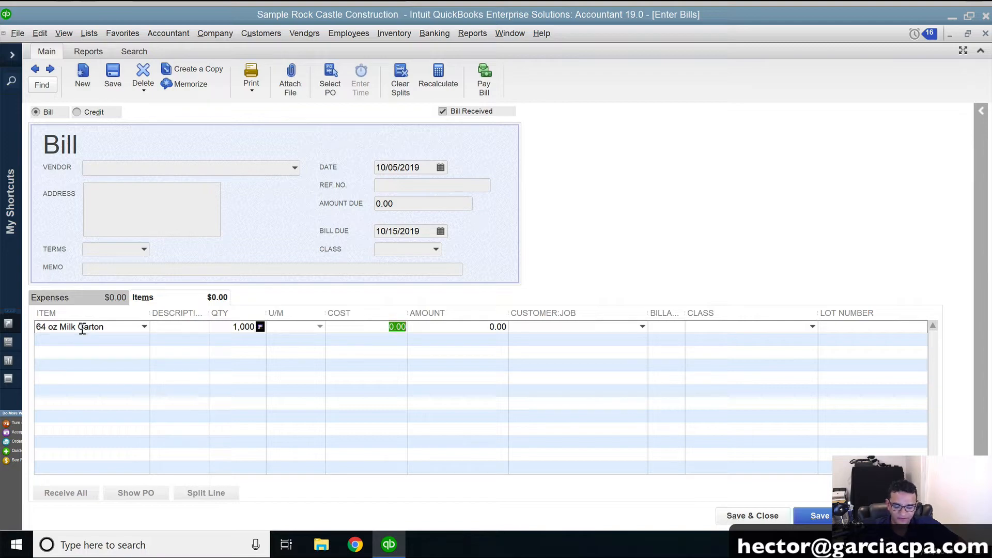
{"action": "type", "text": "1.08"}
{"action": "key", "text": "Tab"}
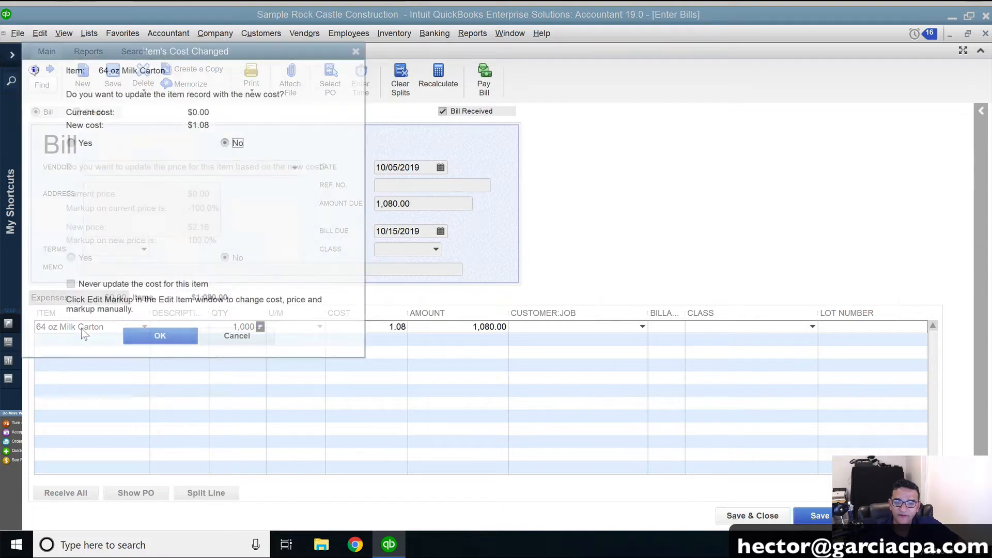
{"action": "left_click", "coordinate": [162, 337]}
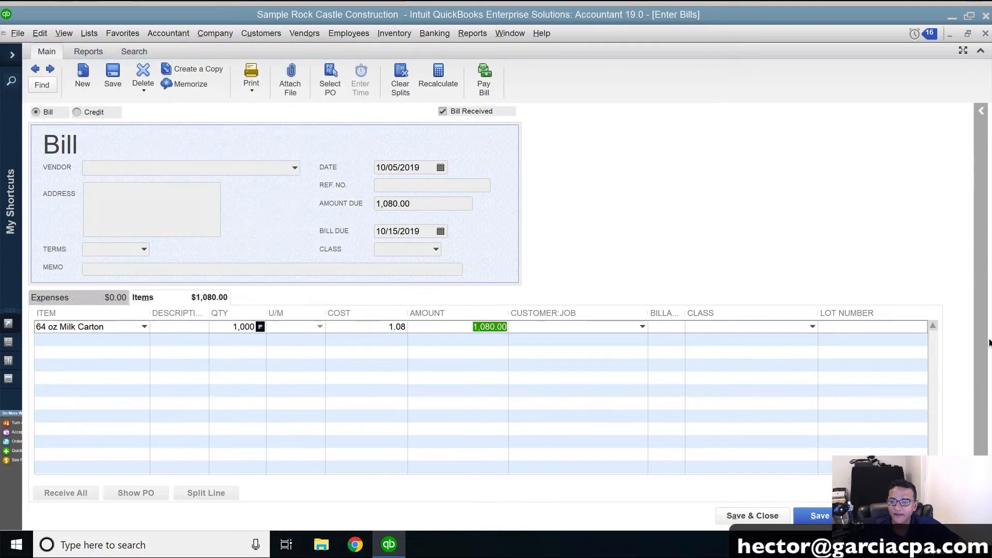
- Enter 2019-11-27 as the lot number of the 64 oz Milk Carton line
{"action": "left_click", "coordinate": [864, 327]}
{"action": "type", "text": "2019-11"}
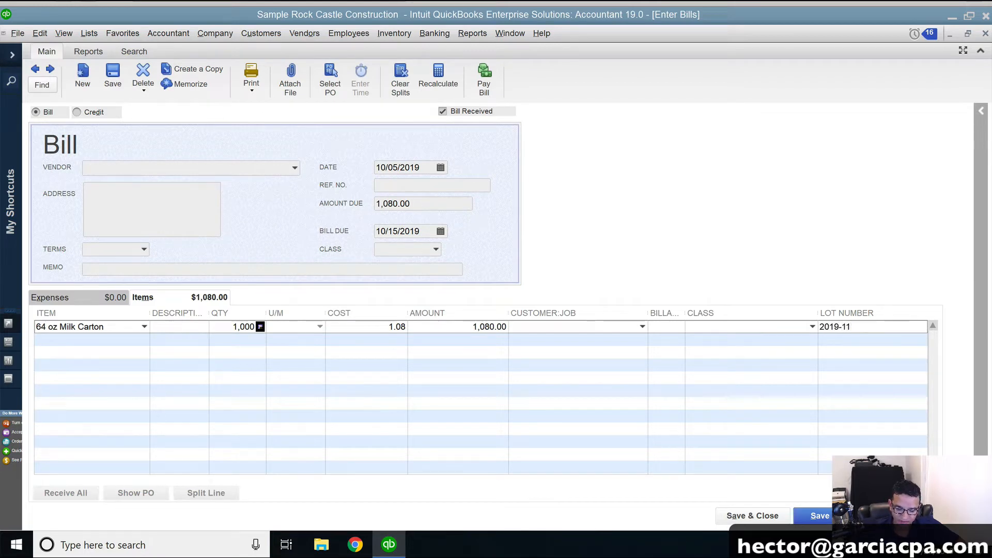
{"action": "type", "text": "-27"}
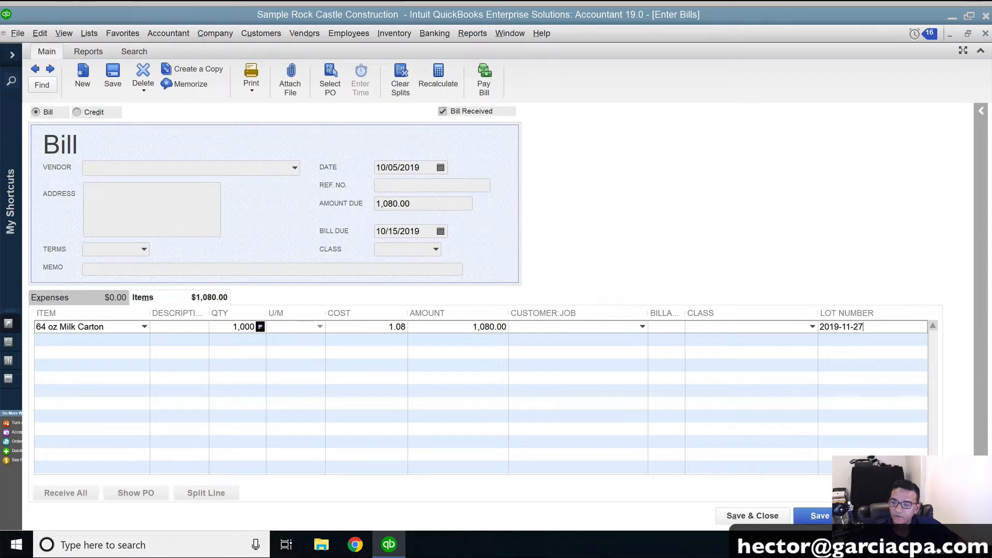
{"action": "key", "text": "Tab"}
- Add a line for 2,000 units of the 32 oz Choco Milk Carton at cost 0.81 with lot number 2019-11-30, declining the item cost update
{"action": "type", "text": "3"}
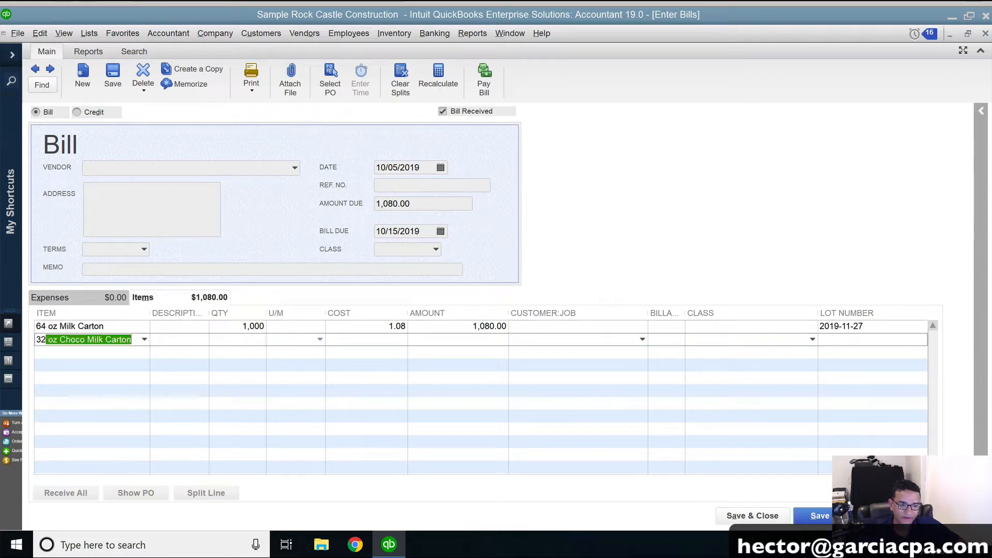
{"action": "type", "text": "2"}
{"action": "key", "text": "Tab"}
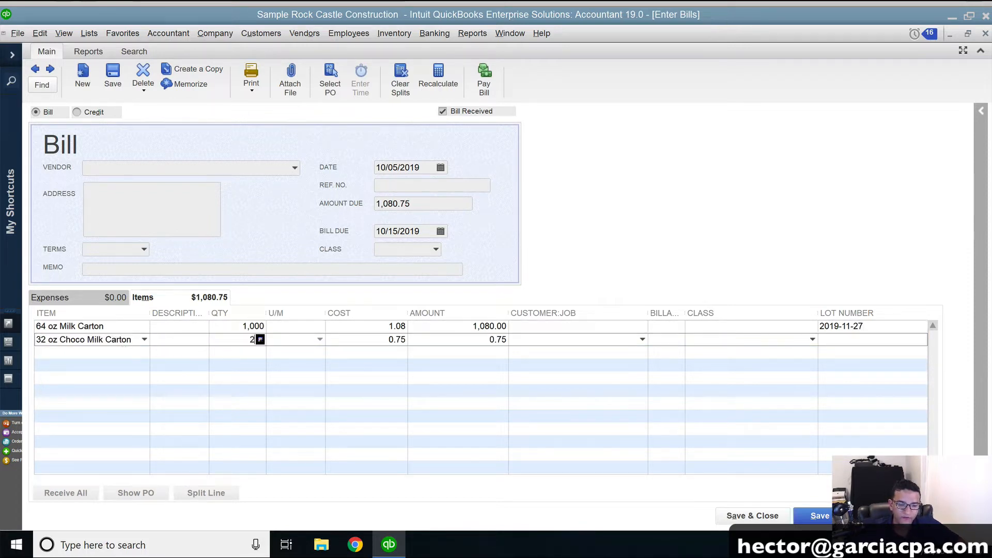
{"action": "key", "text": "Tab"}
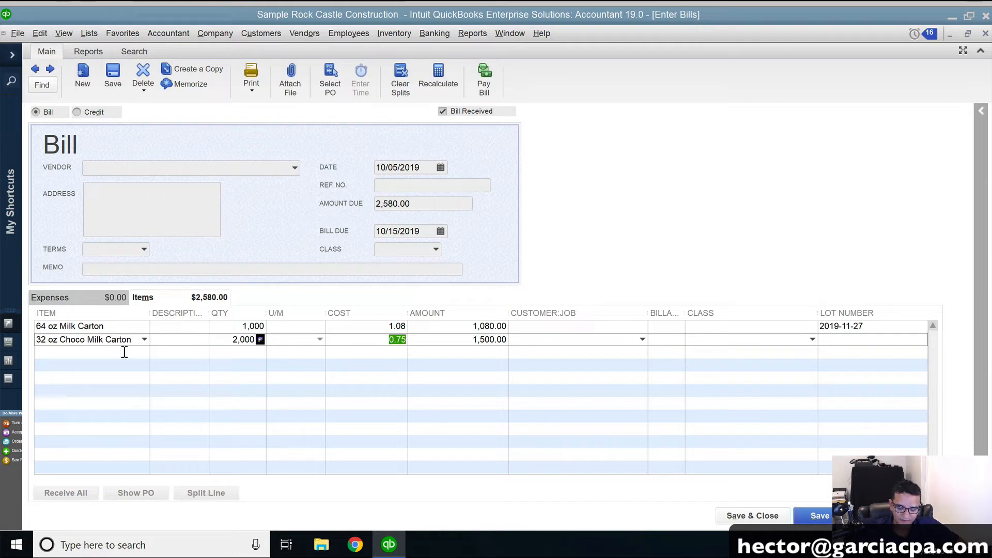
{"action": "type", "text": ".81"}
{"action": "key", "text": "Tab"}
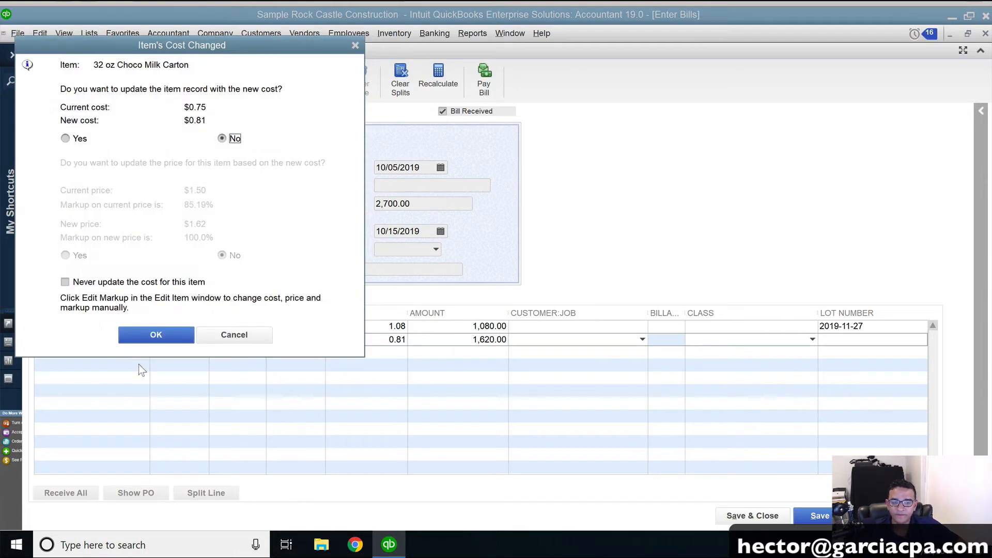
{"action": "left_click", "coordinate": [156, 335]}
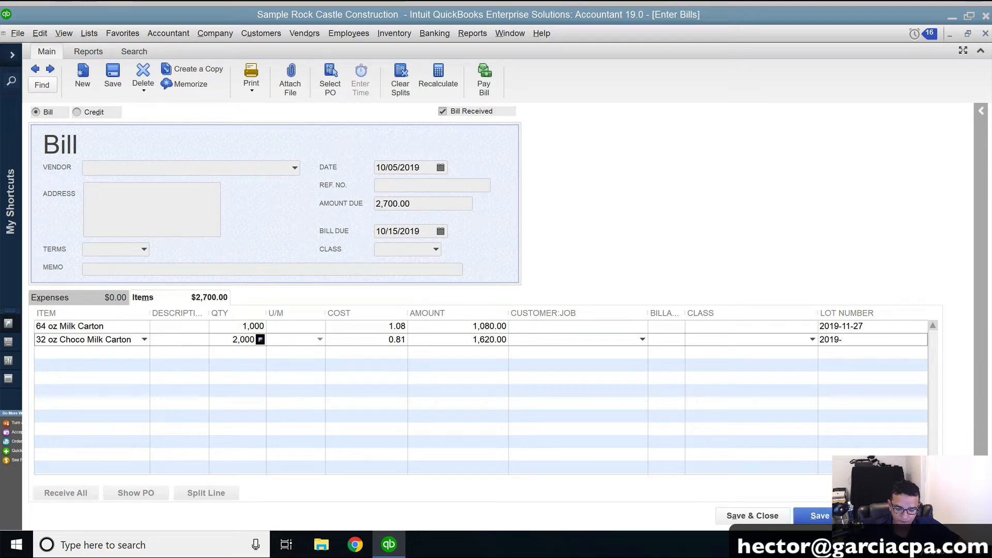
{"action": "key", "text": "Tab"}
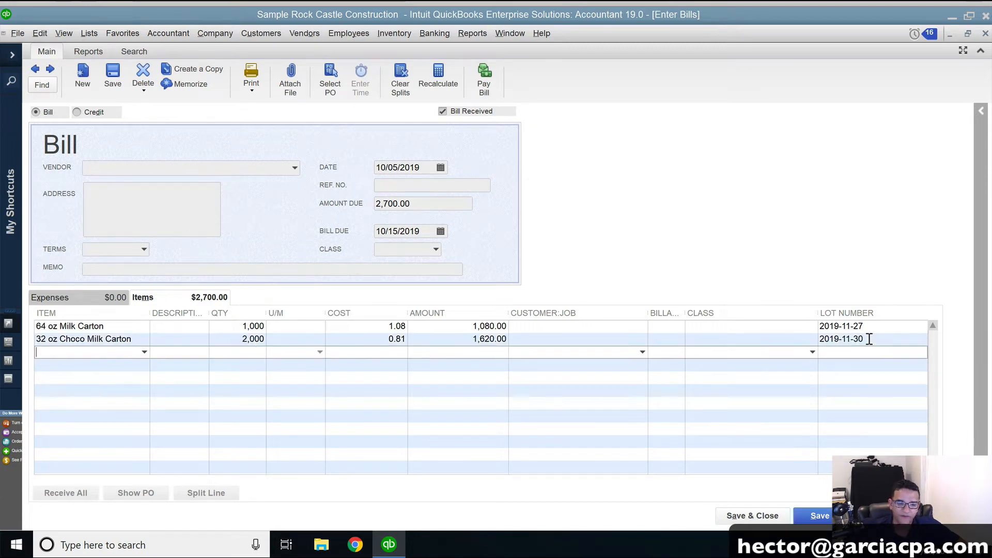
- Set the bill's vendor to Milk Producers of America, then save and close the bill
{"action": "left_click", "coordinate": [112, 77]}
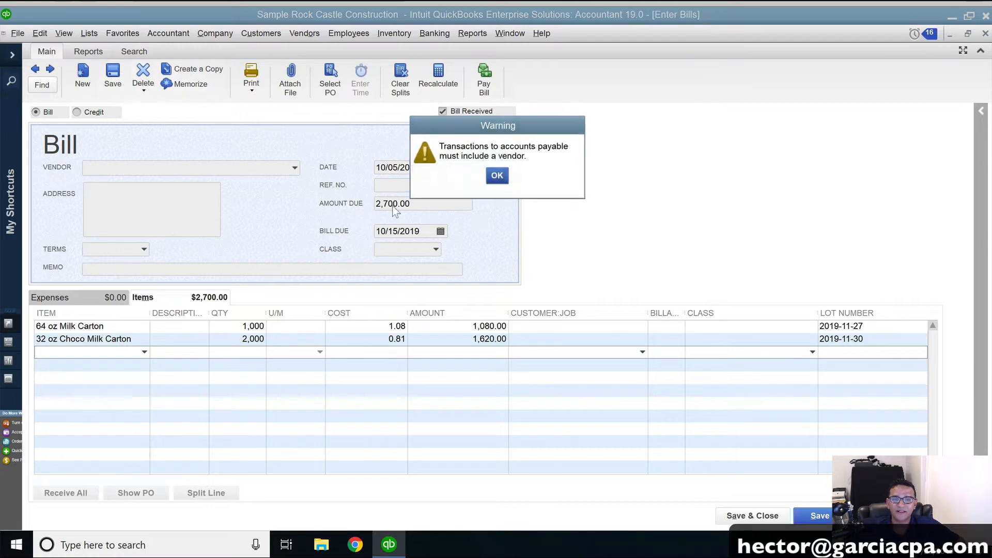
{"action": "left_click", "coordinate": [496, 177]}
{"action": "left_click", "coordinate": [295, 168]}
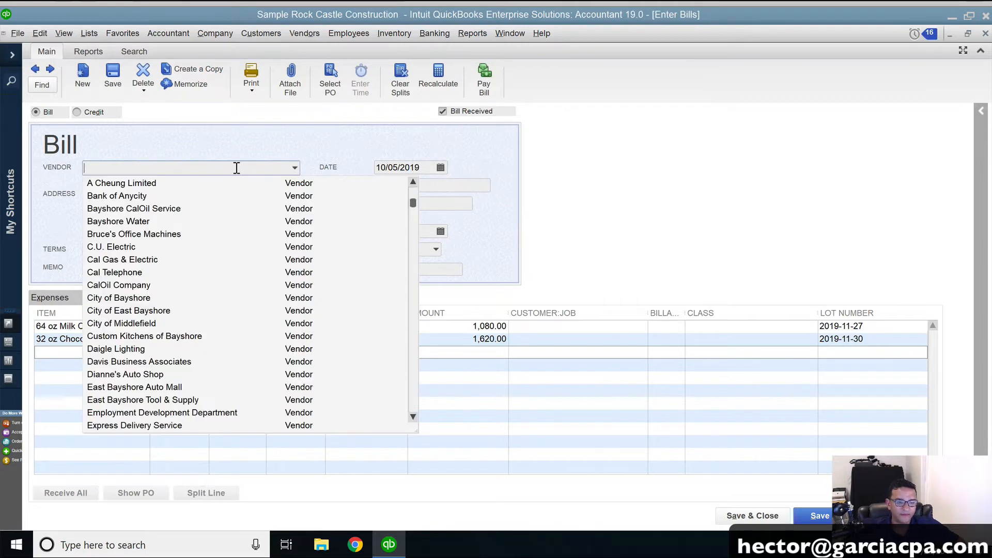
{"action": "type", "text": "Milk Corp of Florida"}
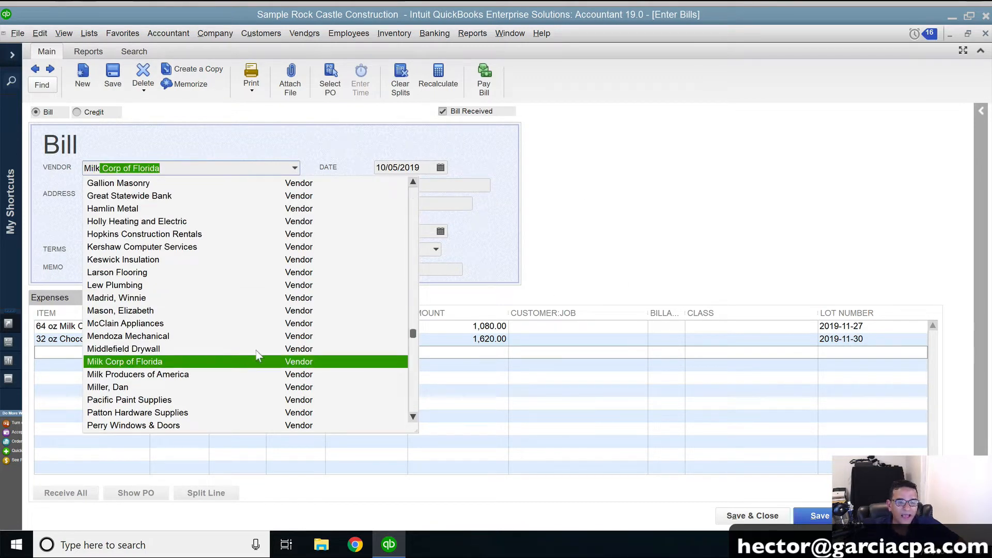
{"action": "left_click", "coordinate": [134, 377]}
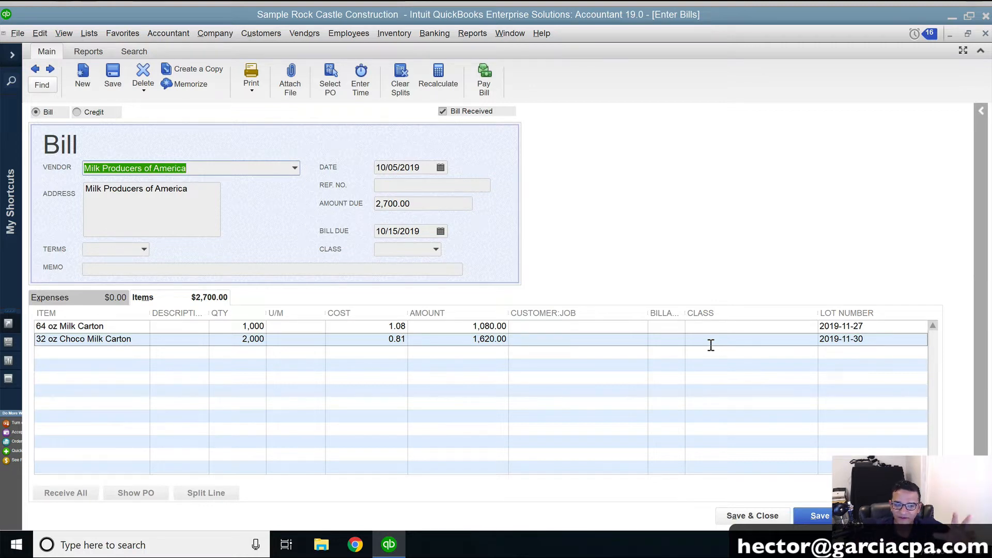
{"action": "left_click", "coordinate": [743, 516]}
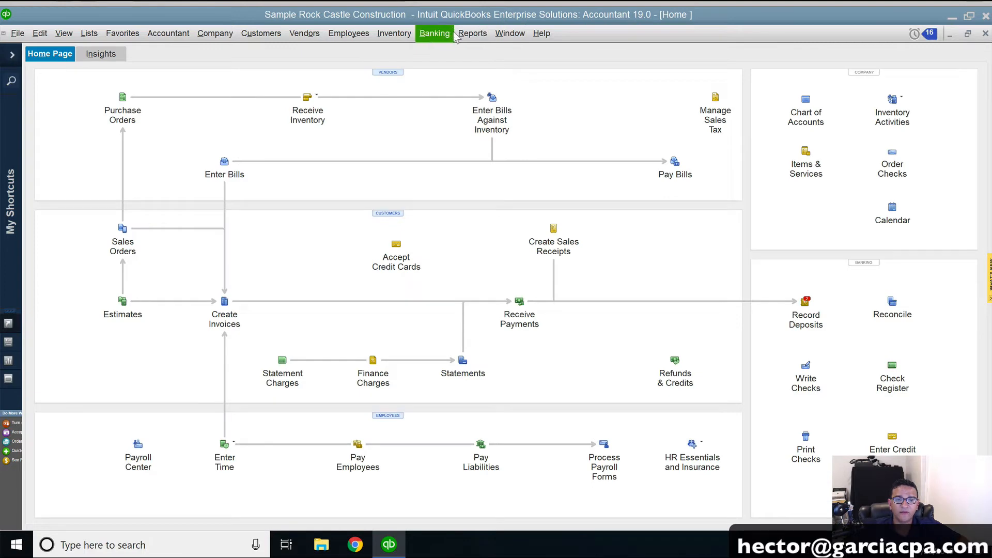
- Run the Inventory Valuation Summary for all dates and examine the on-hand quantities and average costs of the two milk items
{"action": "left_click", "coordinate": [470, 34]}
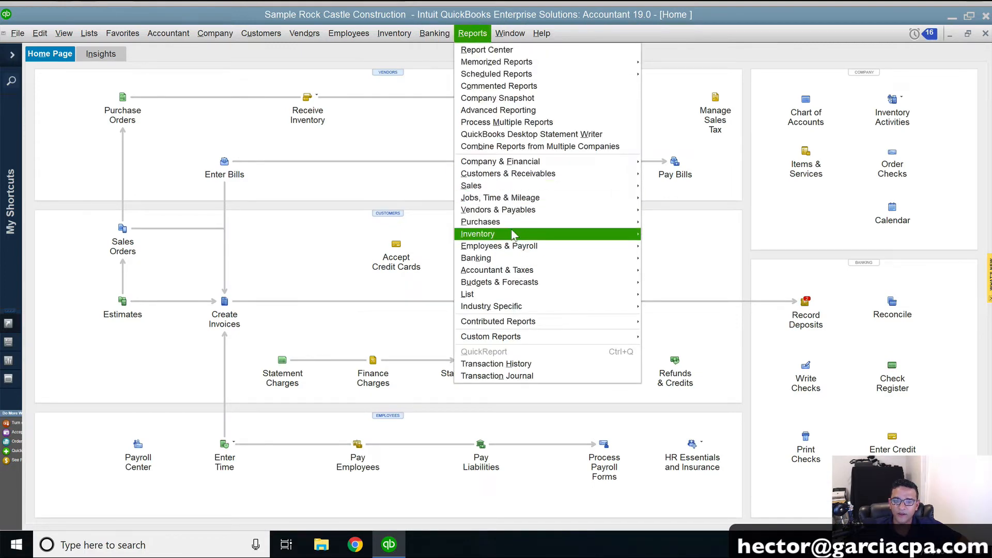
{"action": "mouse_move", "coordinate": [512, 233]}
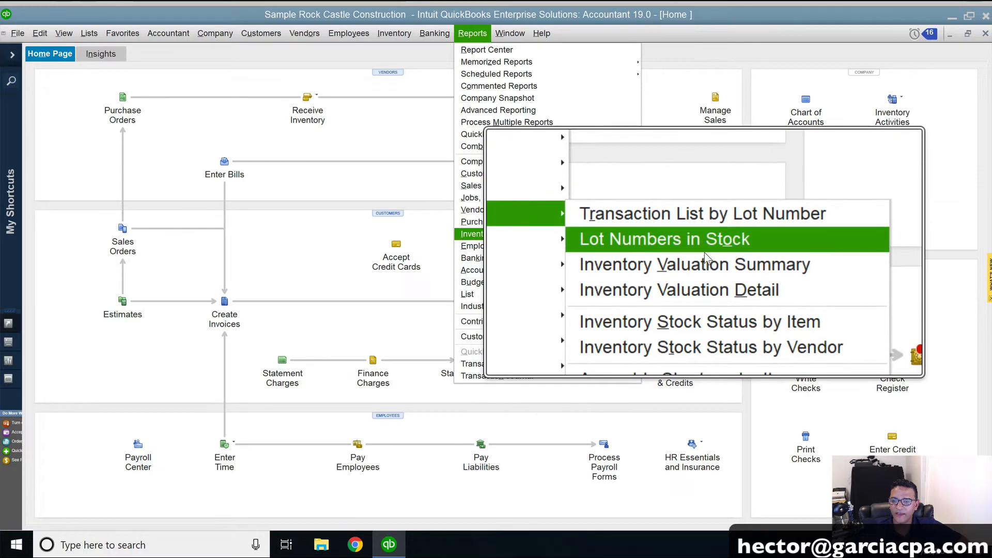
{"action": "left_click", "coordinate": [699, 258]}
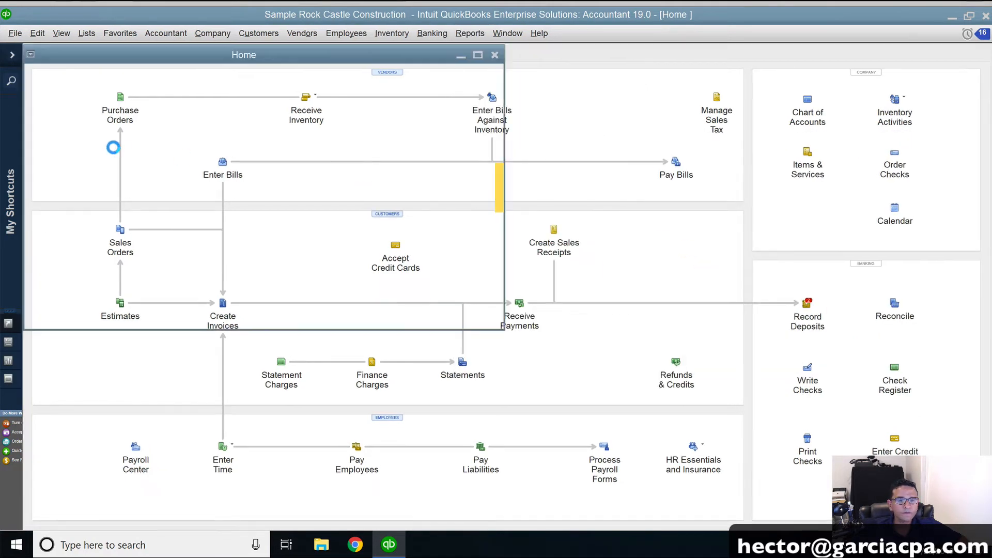
{"action": "left_click", "coordinate": [101, 79]}
{"action": "left_click", "coordinate": [81, 91]}
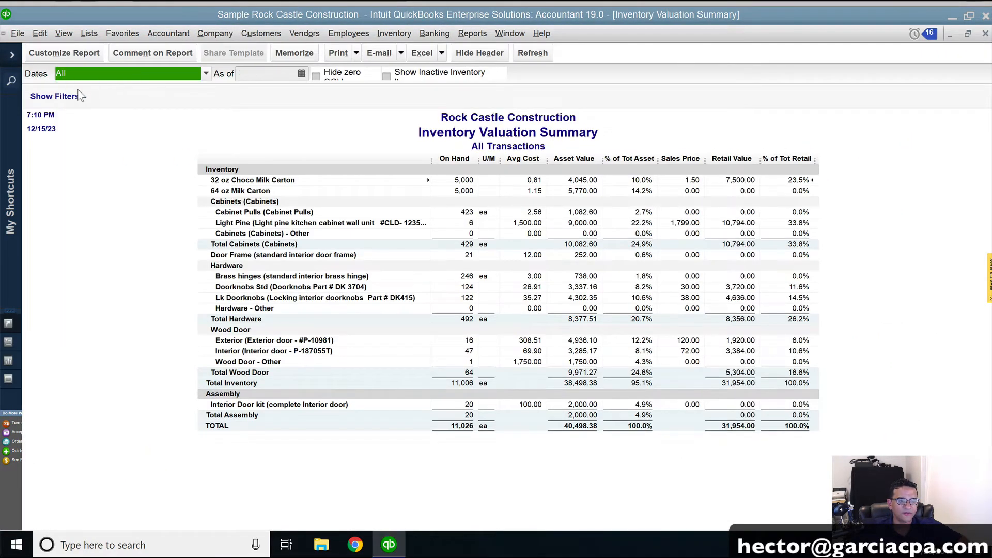
{"action": "key", "text": "super+plus"}
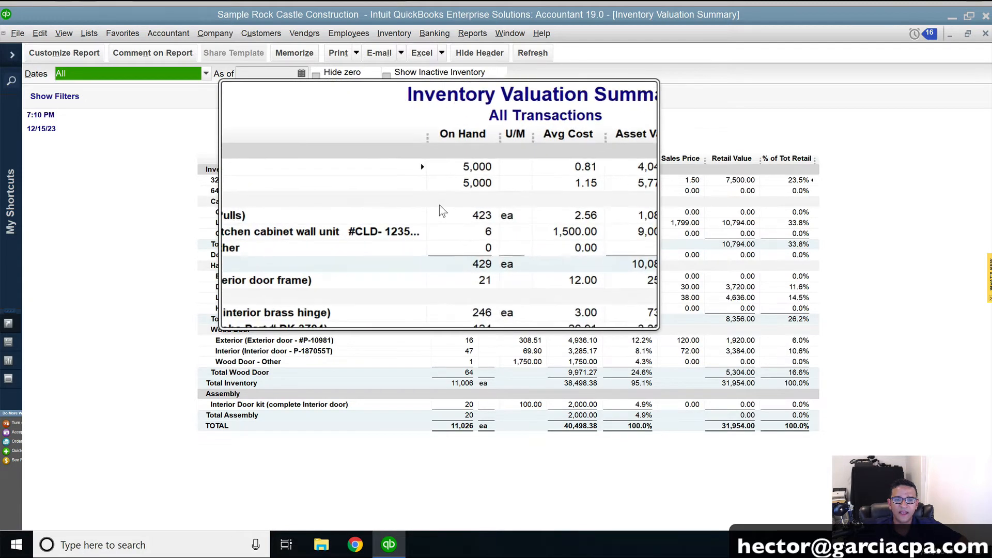
{"action": "key", "text": "super+minus"}
{"action": "key", "text": "super+minus"}
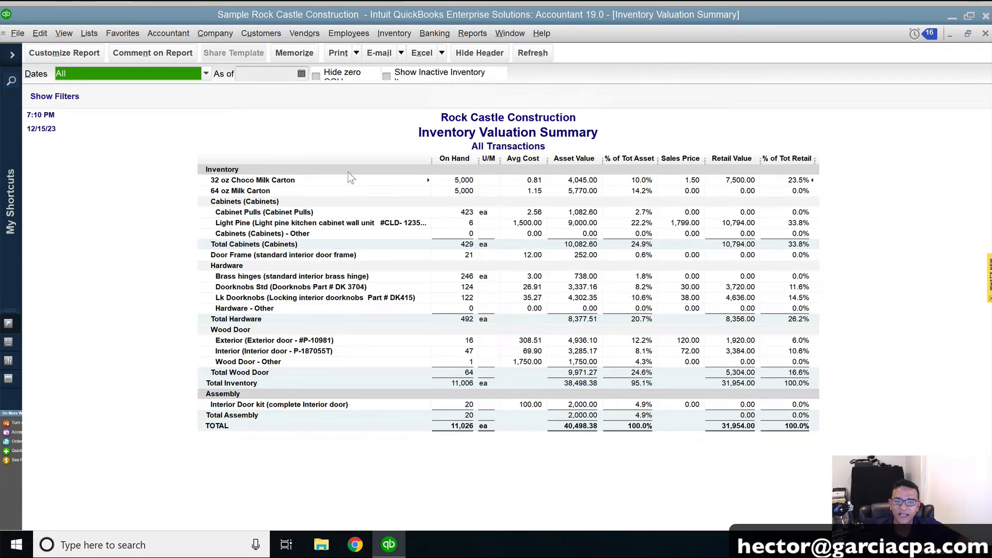
{"action": "key", "text": "super+plus"}
{"action": "key", "text": "super+minus"}
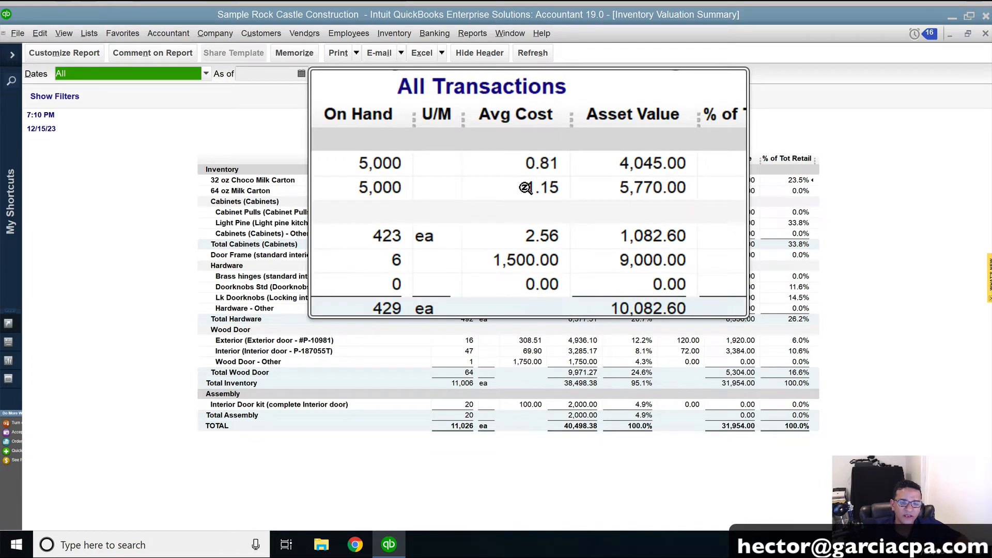
{"action": "key", "text": "super+Escape"}
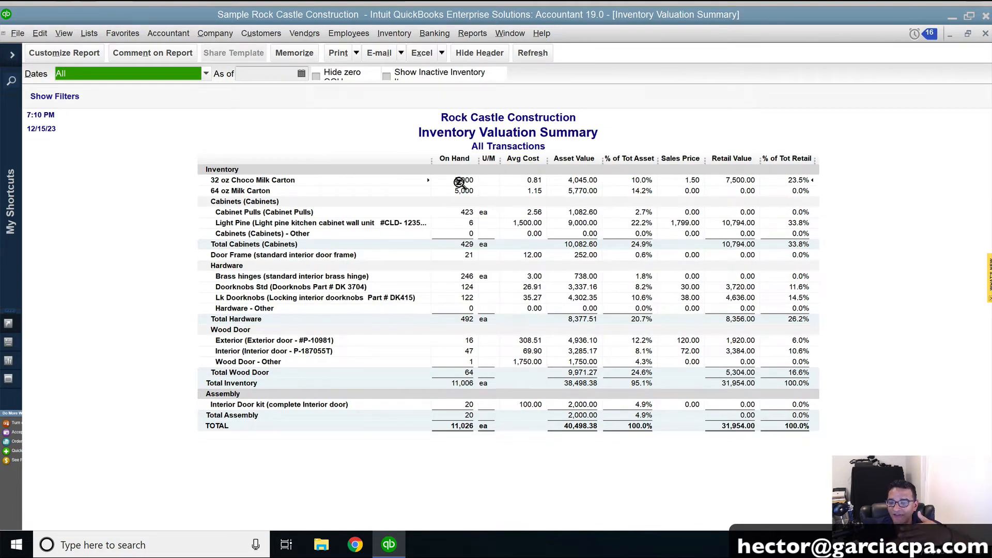
- Open the Lot Numbers in Stock inventory report
{"action": "left_click", "coordinate": [472, 35]}
{"action": "mouse_move", "coordinate": [486, 234]}
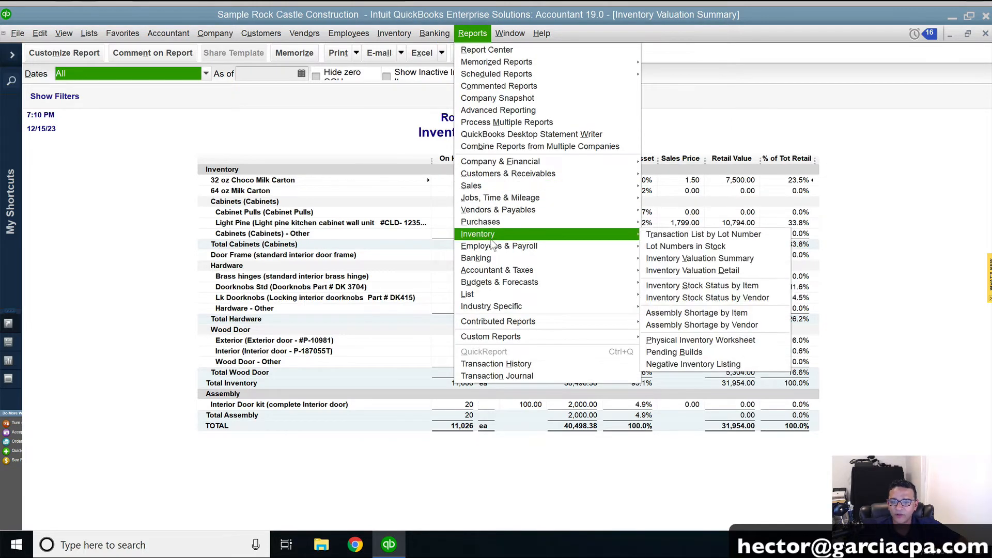
{"action": "key", "text": "super+plus"}
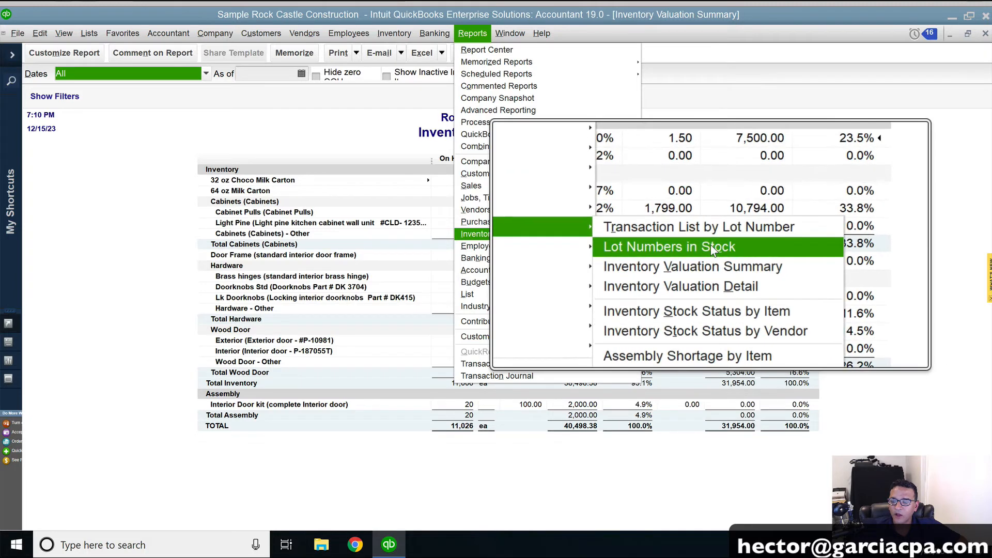
{"action": "key", "text": "super+Escape"}
{"action": "left_click", "coordinate": [700, 250]}
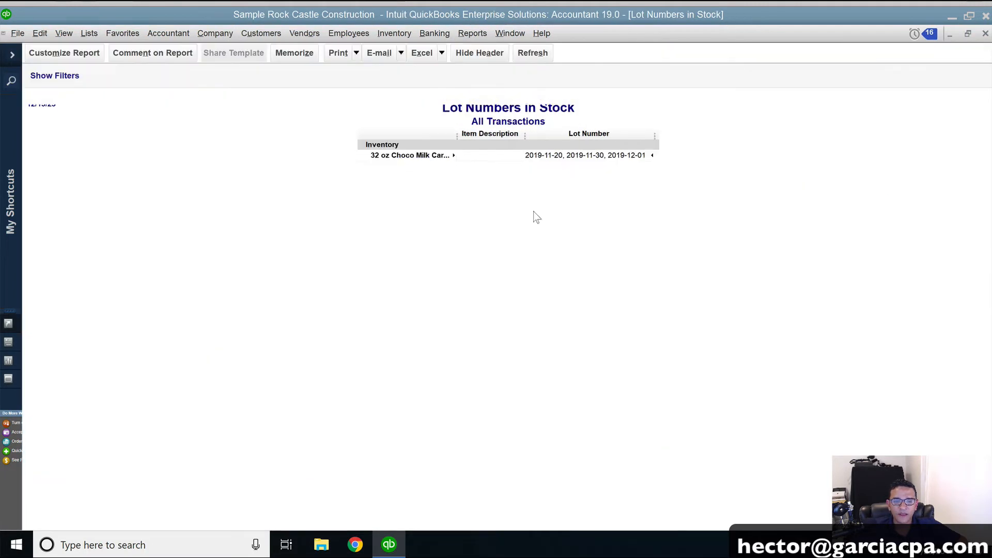
- Widen the report's item name column and examine the lot numbers in stock for the 32 oz Choco Milk Carton
{"action": "key", "text": "super+plus"}
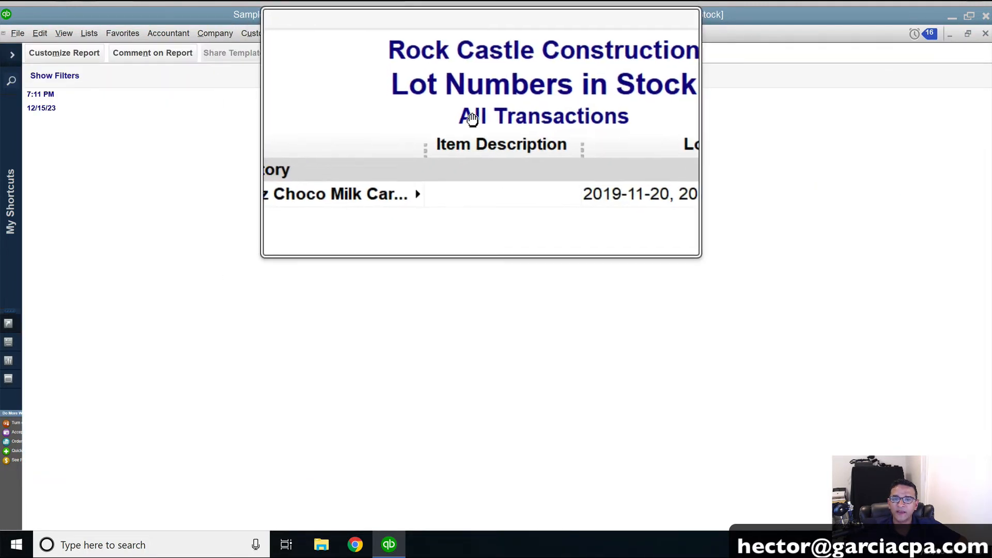
{"action": "key", "text": "super+Escape"}
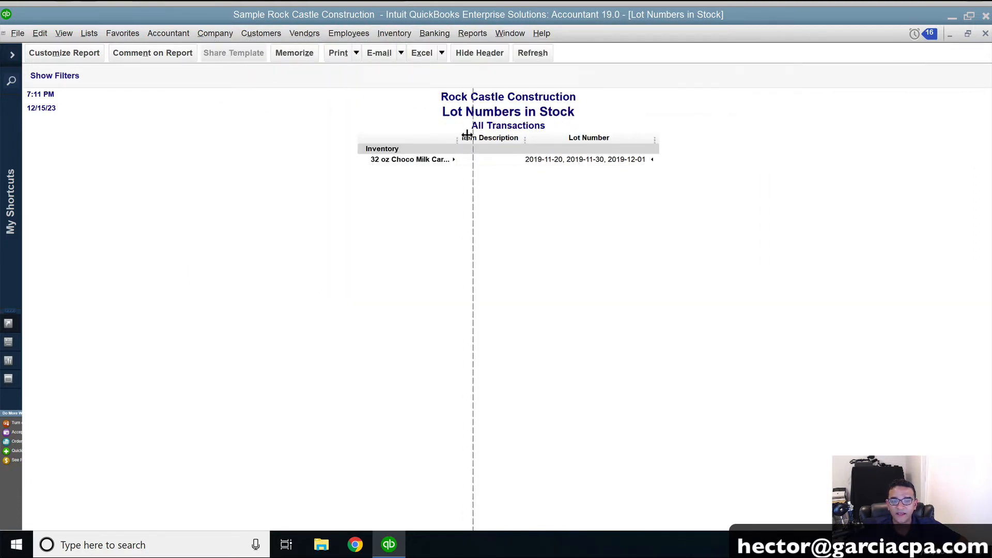
{"action": "key", "text": "super+plus"}
{"action": "key", "text": "super+plus"}
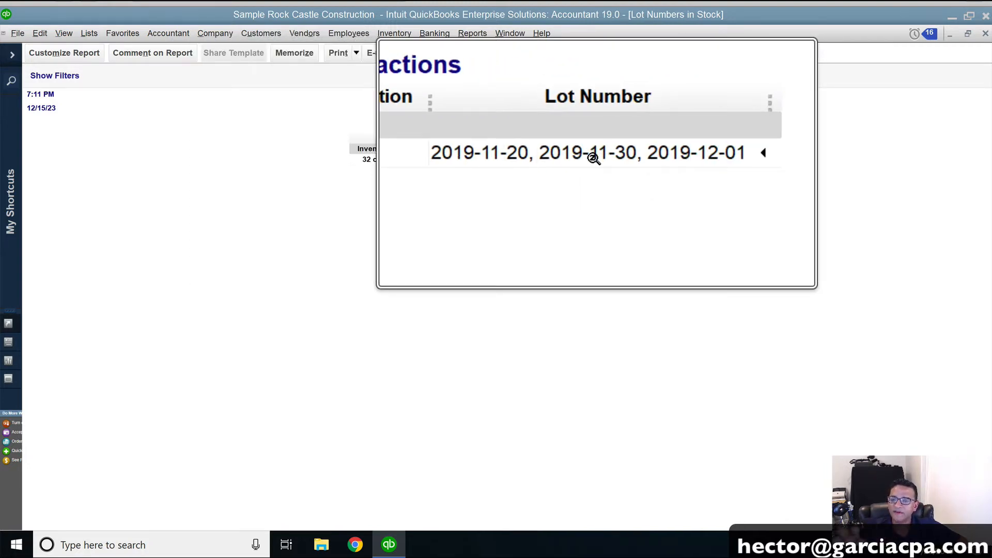
{"action": "key", "text": "super+minus"}
{"action": "key", "text": "super+minus"}
{"action": "key", "text": "super+minus"}
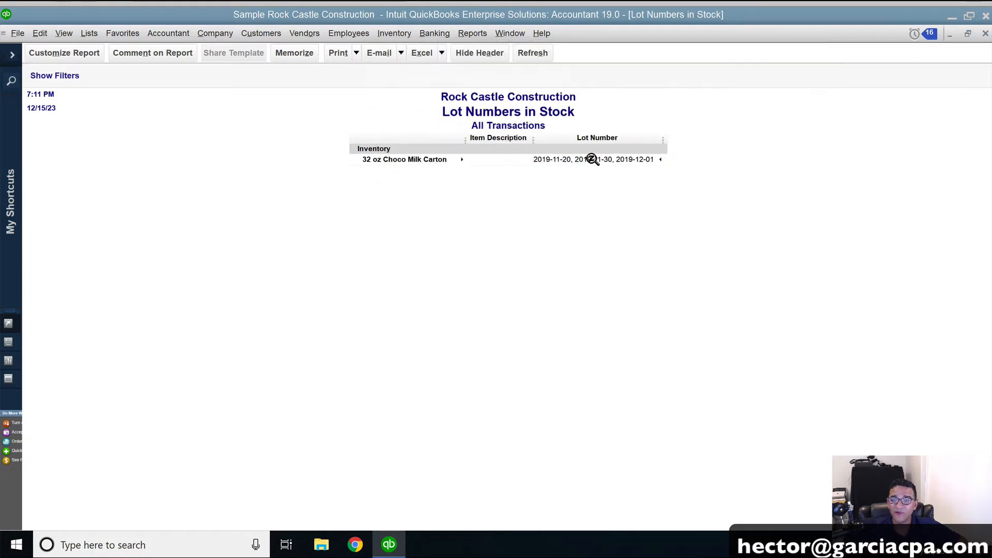
{"action": "key", "text": "super+plus"}
{"action": "key", "text": "super+plus"}
{"action": "key", "text": "super+plus"}
{"action": "key", "text": "super+minus"}
{"action": "key", "text": "super+minus"}
{"action": "key", "text": "super+minus"}
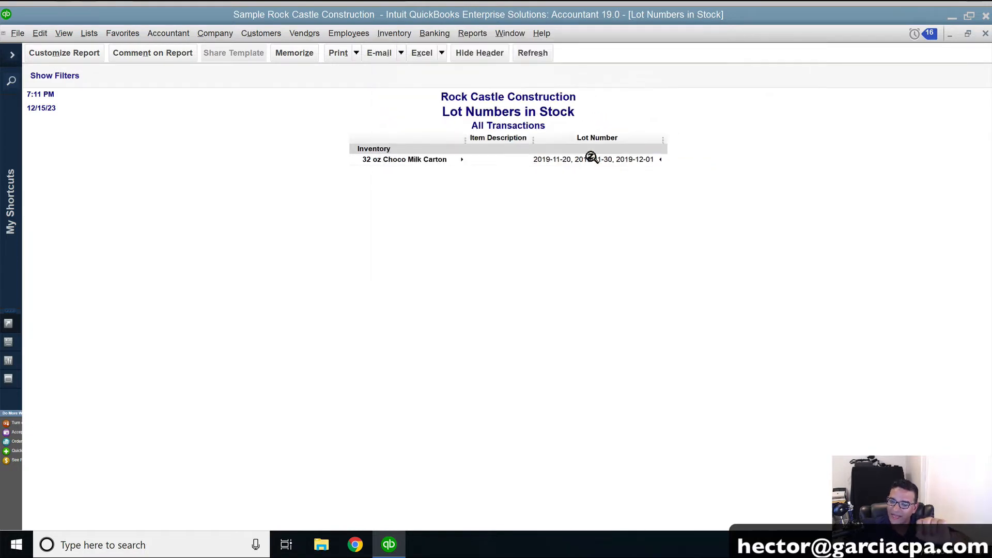
- Review the quantity on hand for each 32 oz Choco Milk Carton lot, then close the lot details and the report
{"action": "double_click", "coordinate": [592, 158]}
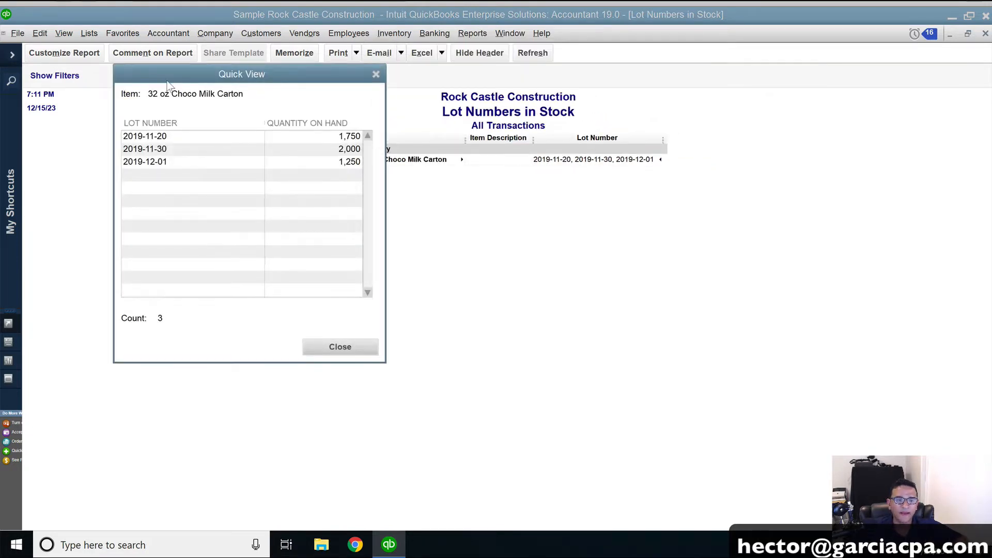
{"action": "left_click_drag", "start_coordinate": [191, 71], "coordinate": [537, 106]}
{"action": "left_click", "coordinate": [531, 185]}
{"action": "left_click", "coordinate": [527, 198]}
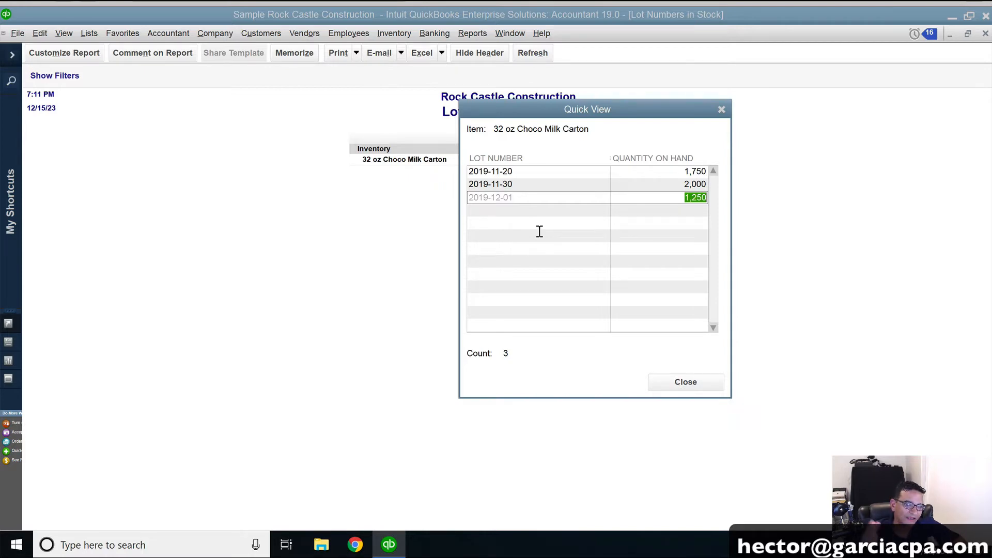
{"action": "left_click", "coordinate": [687, 382]}
{"action": "key", "text": "Escape"}
- Open the Inventory Center and select the 64 oz Milk Carton item
{"action": "left_click", "coordinate": [402, 35]}
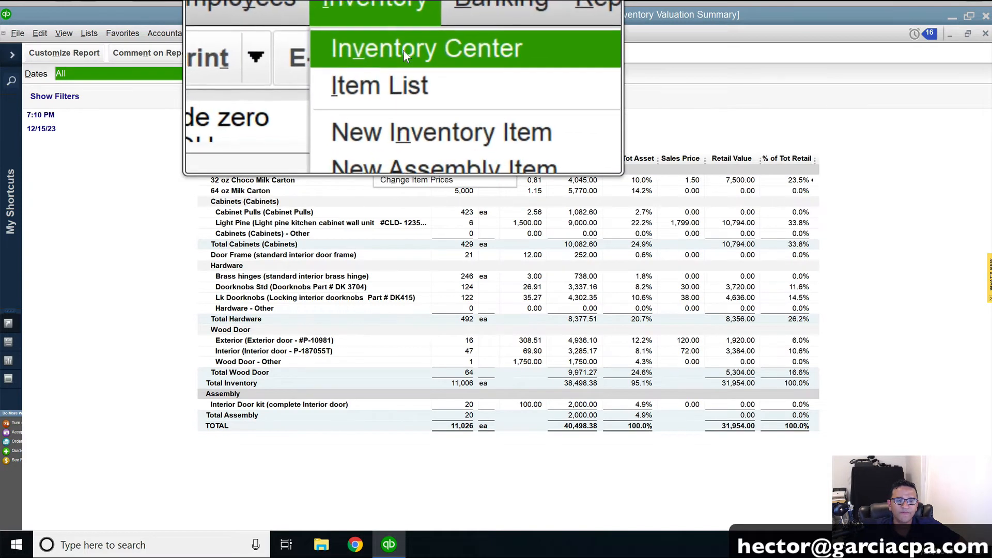
{"action": "left_click", "coordinate": [403, 48]}
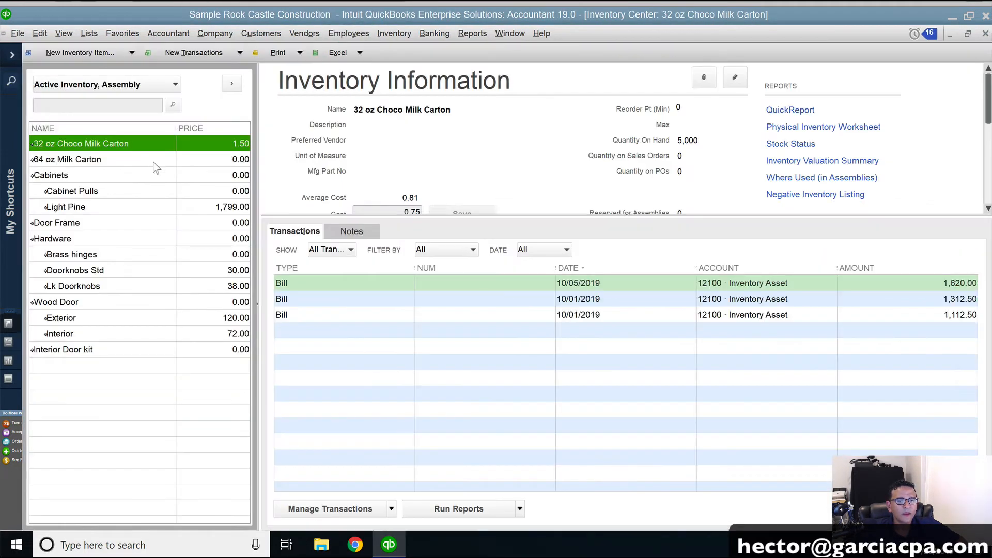
{"action": "left_click", "coordinate": [164, 159]}
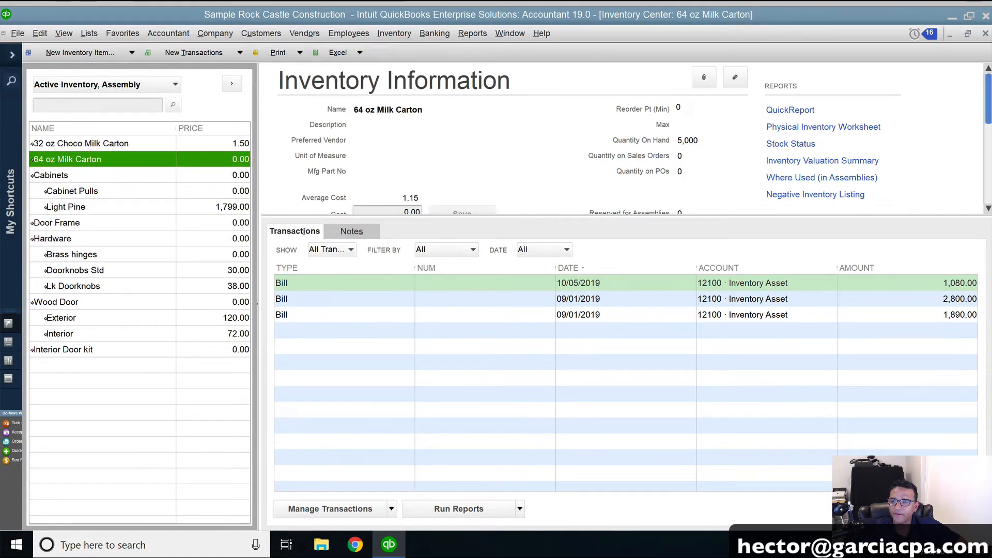
- Review the quantity on hand by lot number for the 64 oz Milk Carton, then close the lot details
{"action": "left_click_drag", "start_coordinate": [988, 114], "coordinate": [988, 148]}
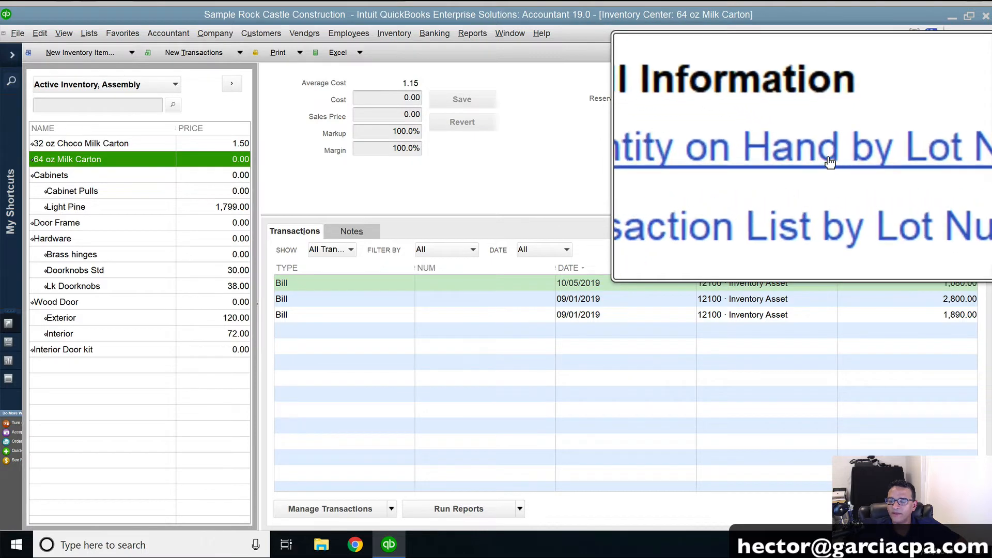
{"action": "left_click", "coordinate": [827, 156]}
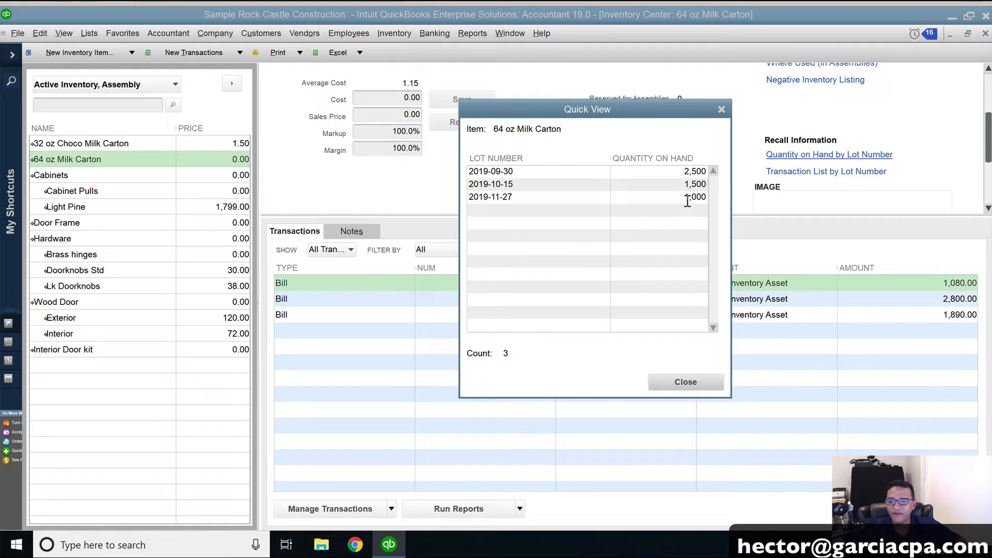
{"action": "left_click", "coordinate": [688, 198]}
{"action": "left_click", "coordinate": [685, 186]}
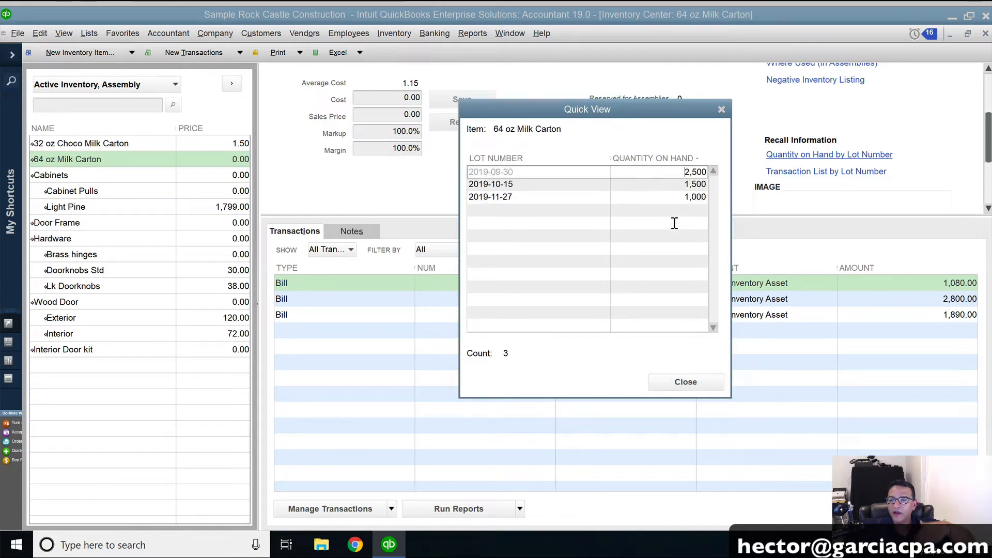
{"action": "left_click", "coordinate": [720, 110]}
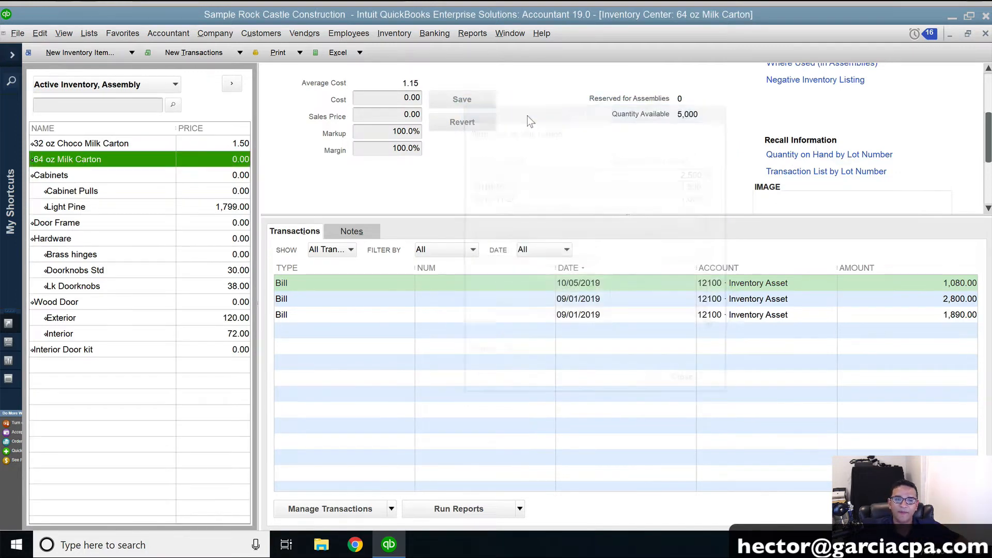
- Close the Inventory Center and the Inventory Valuation Summary report
{"action": "scroll", "coordinate": [603, 131], "scroll_direction": "up", "scroll_amount": 3}
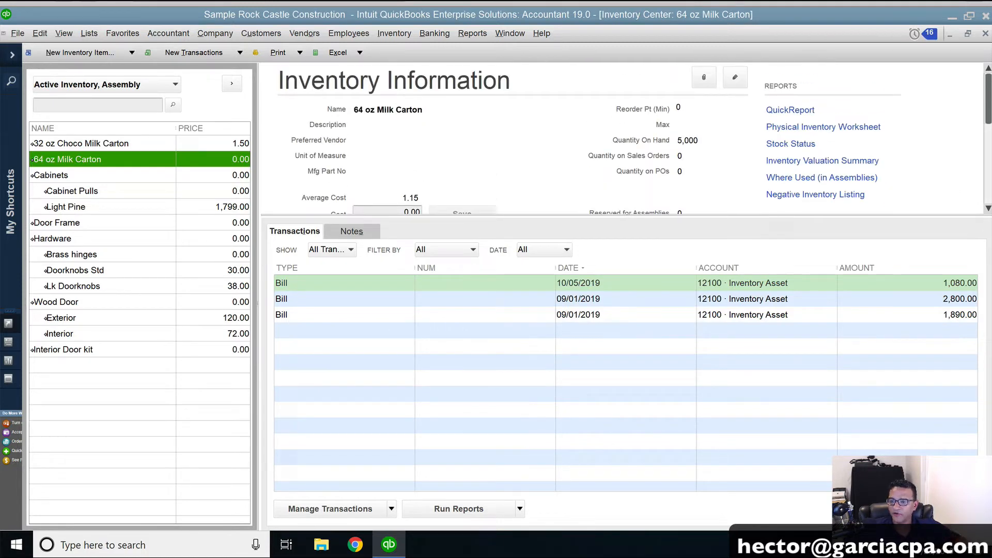
{"action": "left_click", "coordinate": [986, 34]}
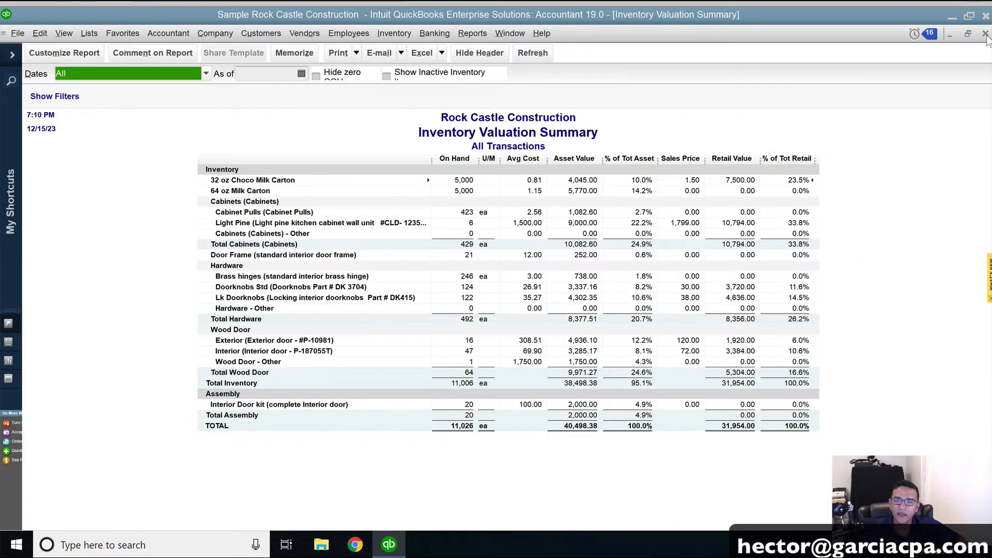
{"action": "left_click", "coordinate": [986, 34]}
- Create a new invoice and assign the first customer in the customer list to it
{"action": "key", "text": "ctrl+i"}
{"action": "key", "text": "Escape"}
{"action": "key", "text": "ctrl+i"}
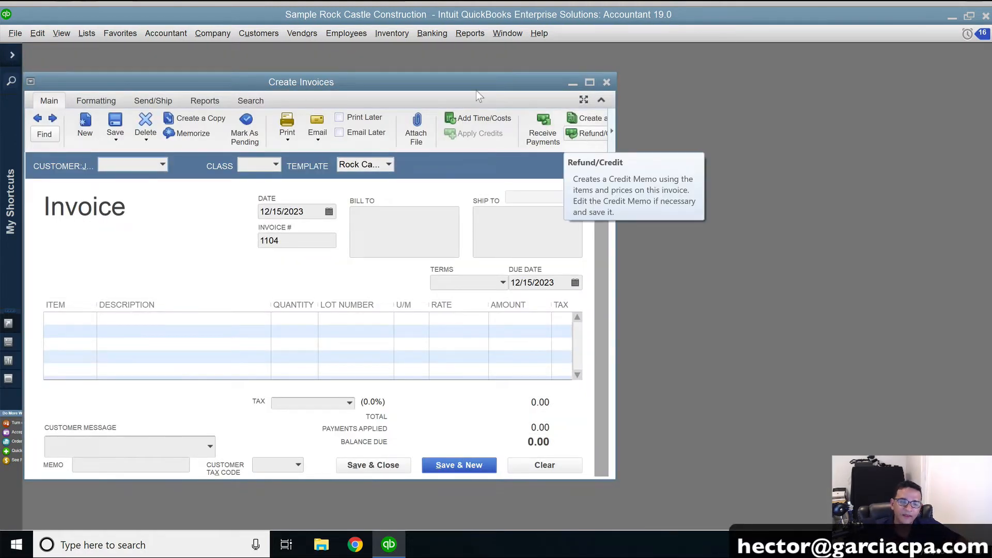
{"action": "left_click", "coordinate": [163, 164]}
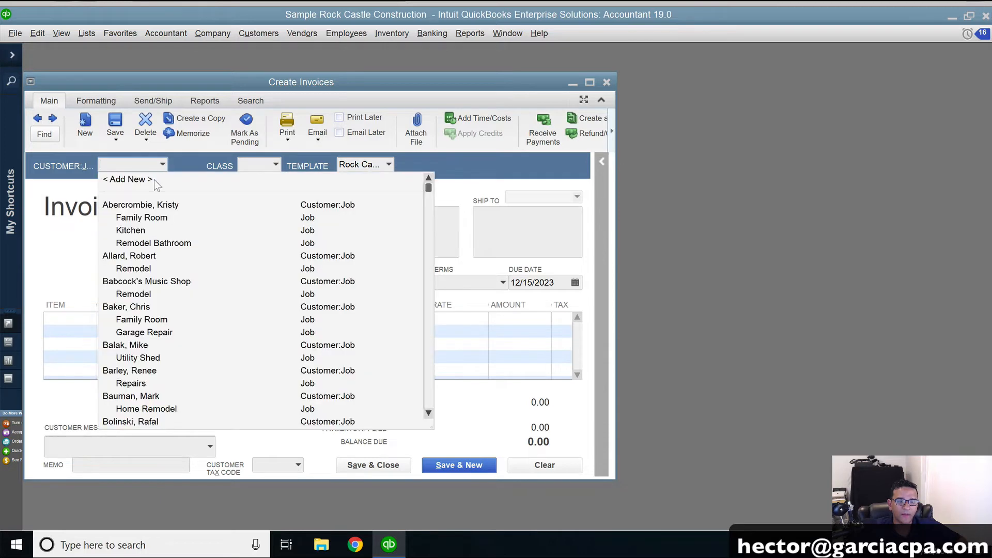
{"action": "left_click", "coordinate": [142, 207]}
{"action": "left_click", "coordinate": [419, 106]}
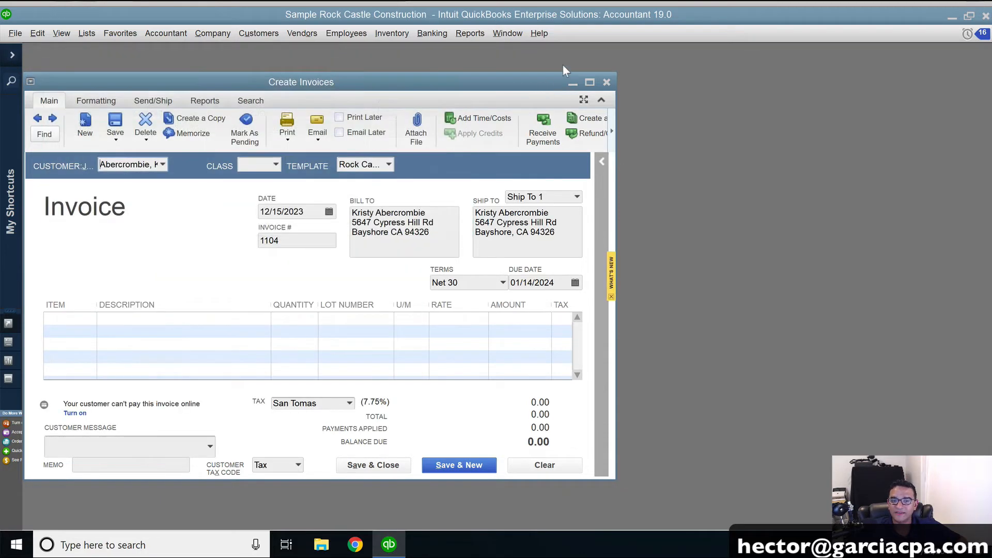
- Enlarge the invoice window so that it fills the whole workspace
{"action": "left_click_drag", "start_coordinate": [549, 80], "coordinate": [580, 52]}
{"action": "left_click_drag", "start_coordinate": [639, 439], "coordinate": [871, 489]}
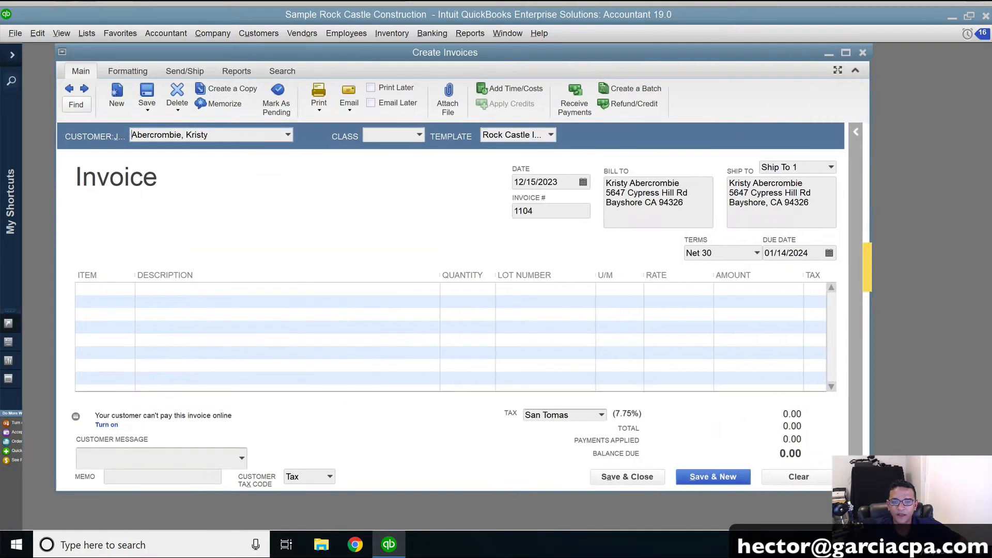
{"action": "left_click", "coordinate": [847, 53]}
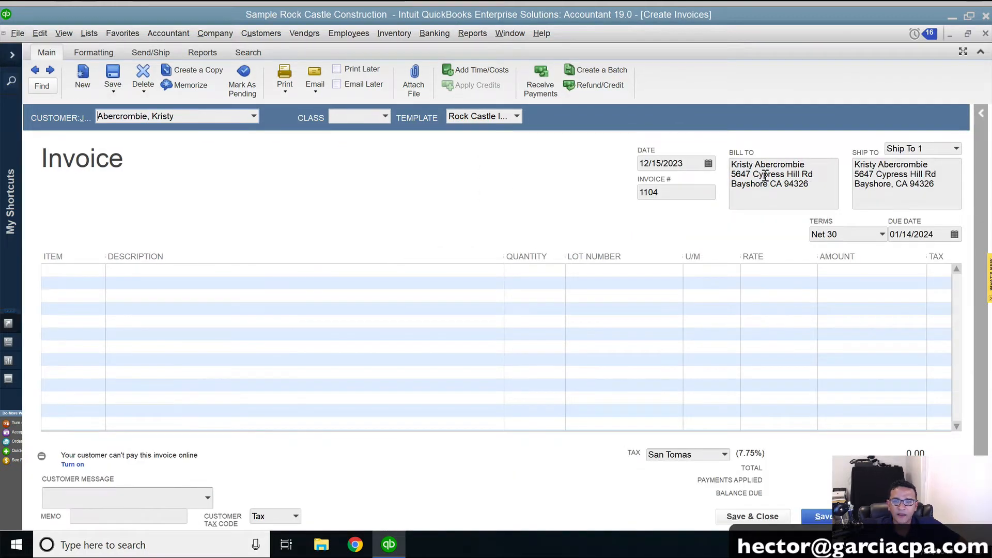
- Set the invoice date to 09/10/2019
{"action": "left_click", "coordinate": [685, 165]}
{"action": "type", "text": "0"}
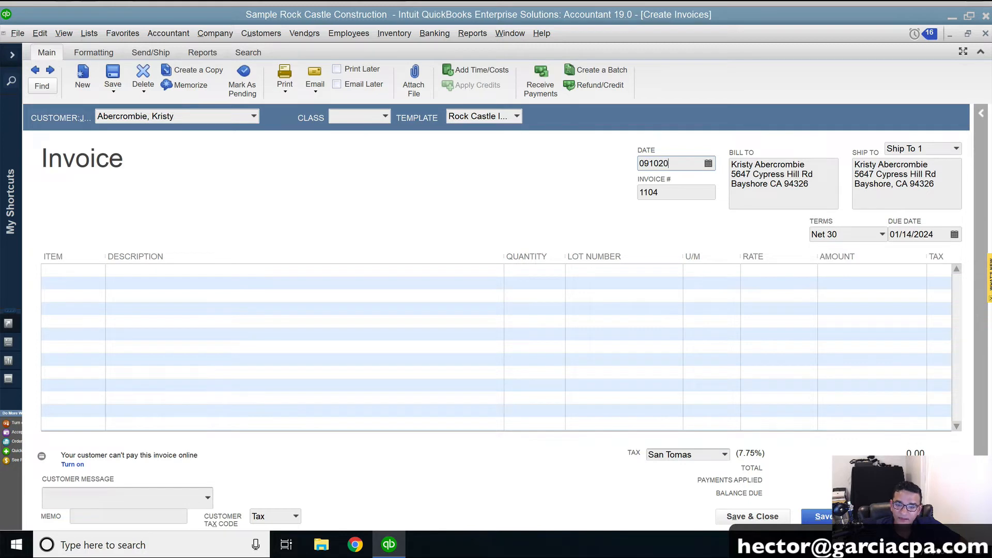
{"action": "type", "text": "9/10/2019"}
{"action": "key", "text": "Tab"}
- Add the 64 oz Milk Carton item to the first line of the invoice
{"action": "left_click", "coordinate": [99, 271]}
{"action": "left_click", "coordinate": [100, 270]}
{"action": "type", "text": "6"}
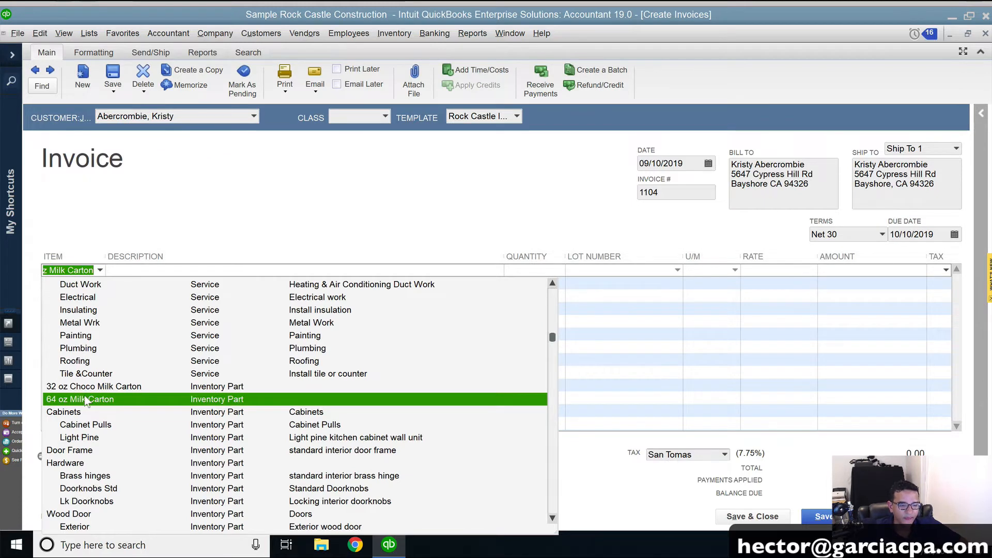
{"action": "left_click", "coordinate": [85, 400]}
{"action": "key", "text": "Tab"}
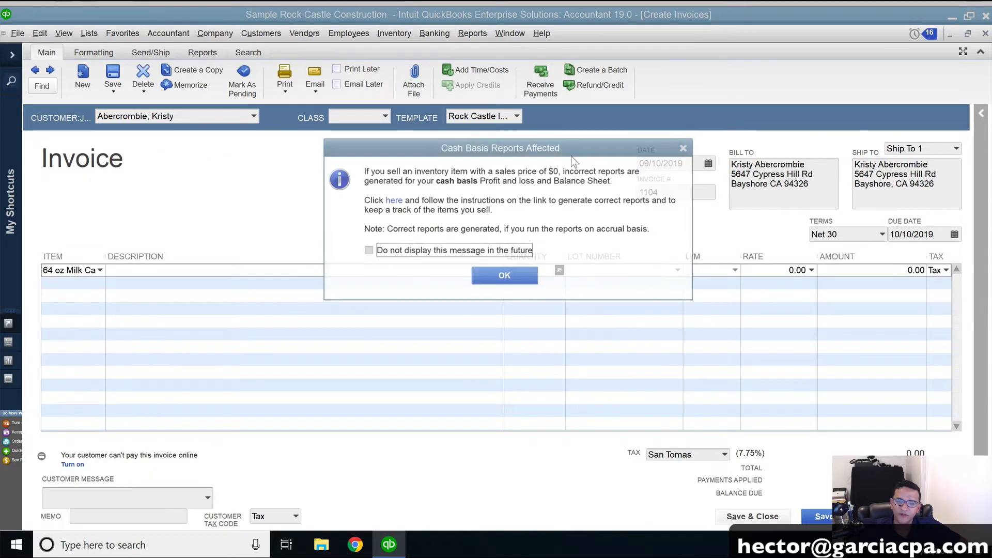
{"action": "left_click", "coordinate": [505, 276]}
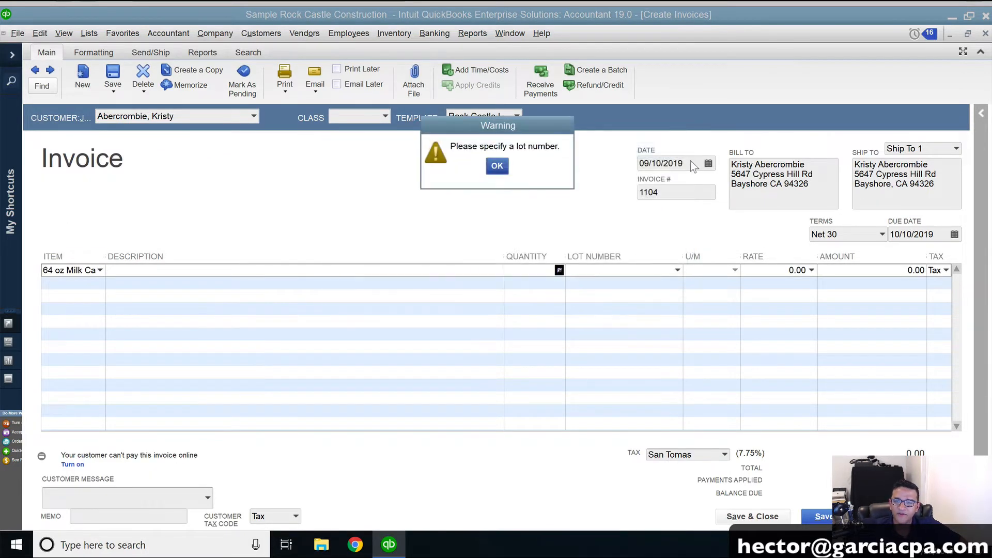
{"action": "left_click", "coordinate": [497, 166]}
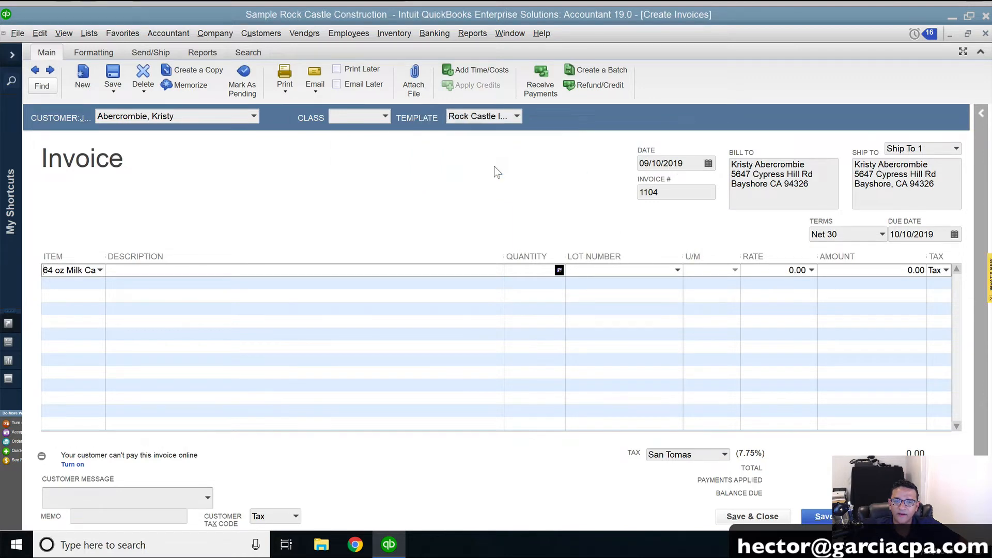
- Change the invoice date to 11/30/2019
{"action": "left_click", "coordinate": [694, 162]}
{"action": "left_click_drag", "start_coordinate": [694, 163], "coordinate": [587, 155]}
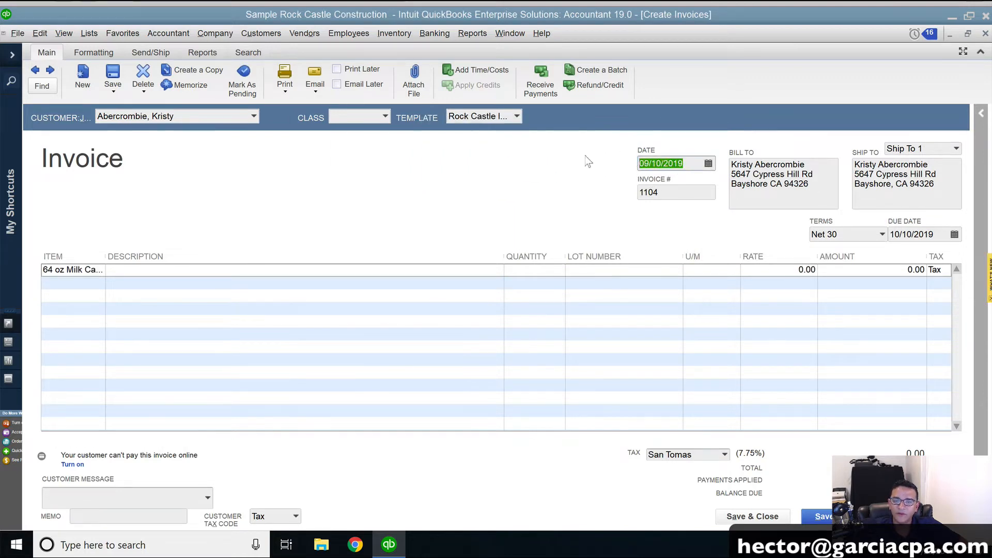
{"action": "type", "text": "11"}
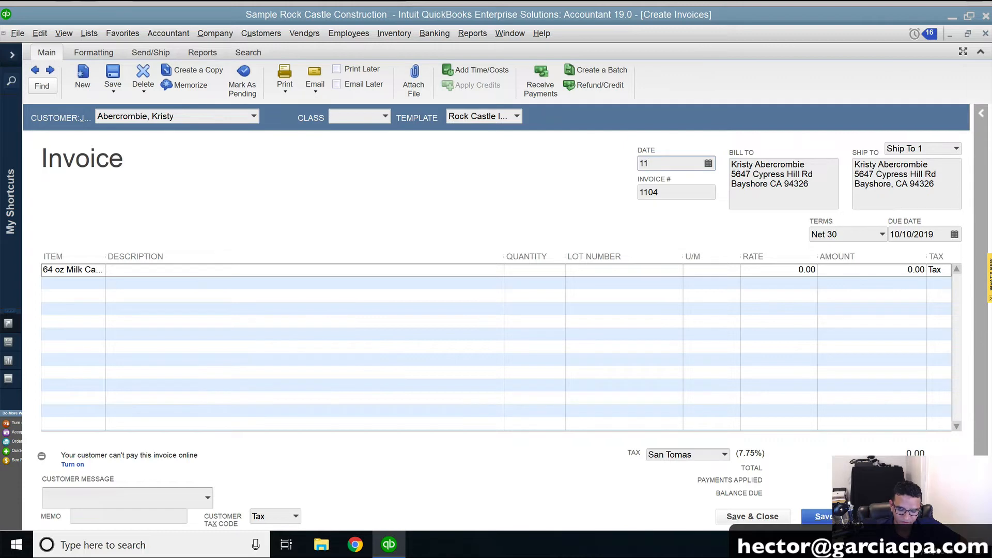
{"action": "type", "text": "/30/2019"}
{"action": "key", "text": "Tab"}
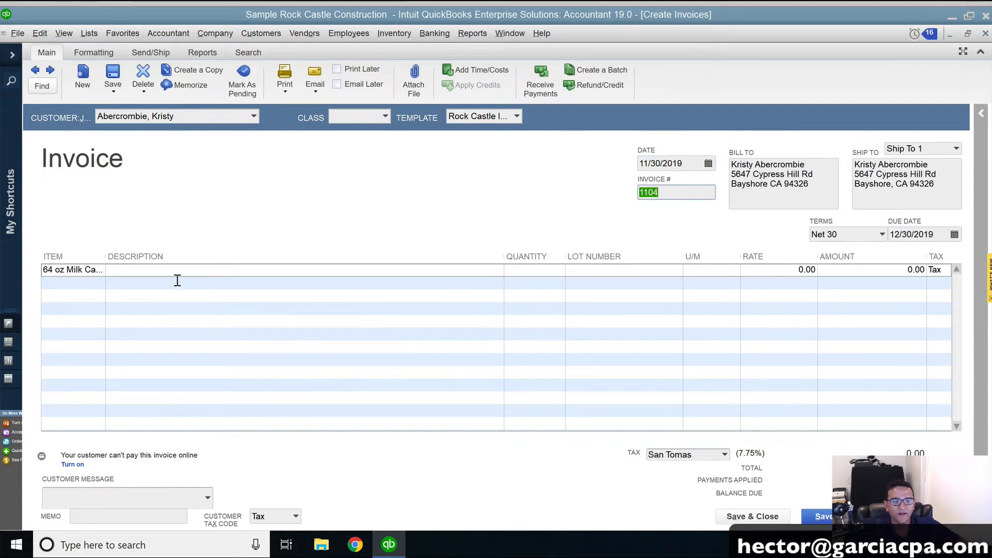
- Widen the item column, then enter a quantity of 500 and lot number 2019-11-27 for the 64 oz Milk Carton
{"action": "left_click_drag", "start_coordinate": [123, 251], "coordinate": [145, 253]}
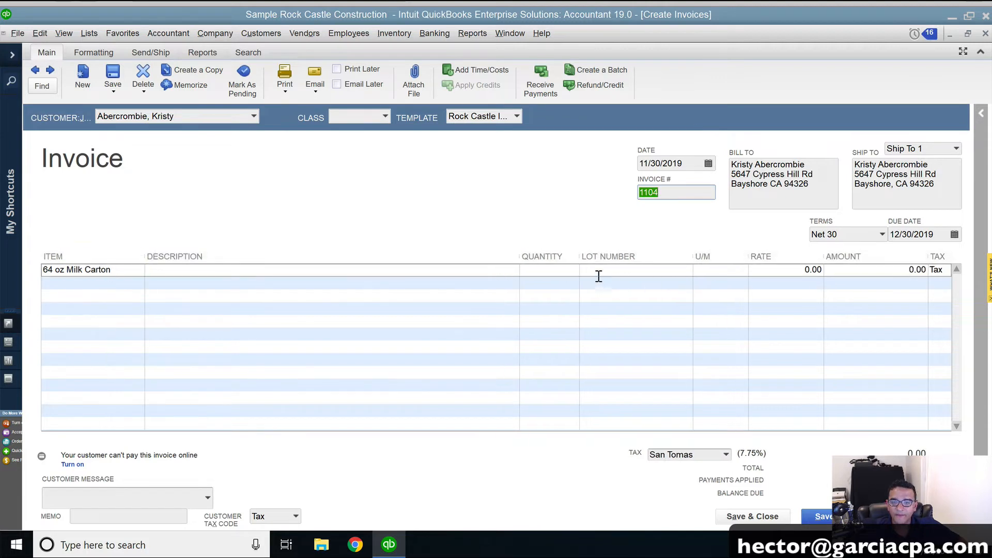
{"action": "left_click", "coordinate": [544, 269]}
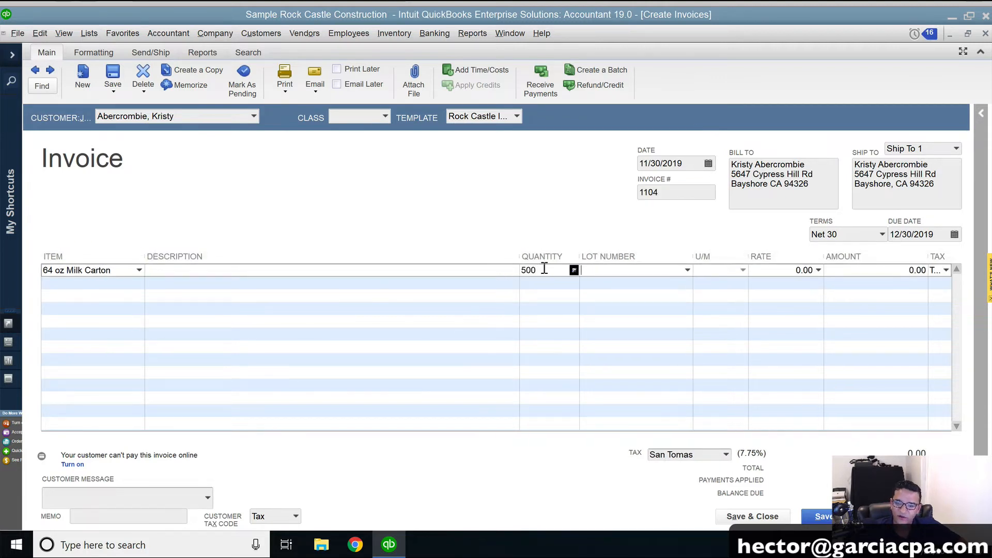
{"action": "left_click", "coordinate": [688, 270]}
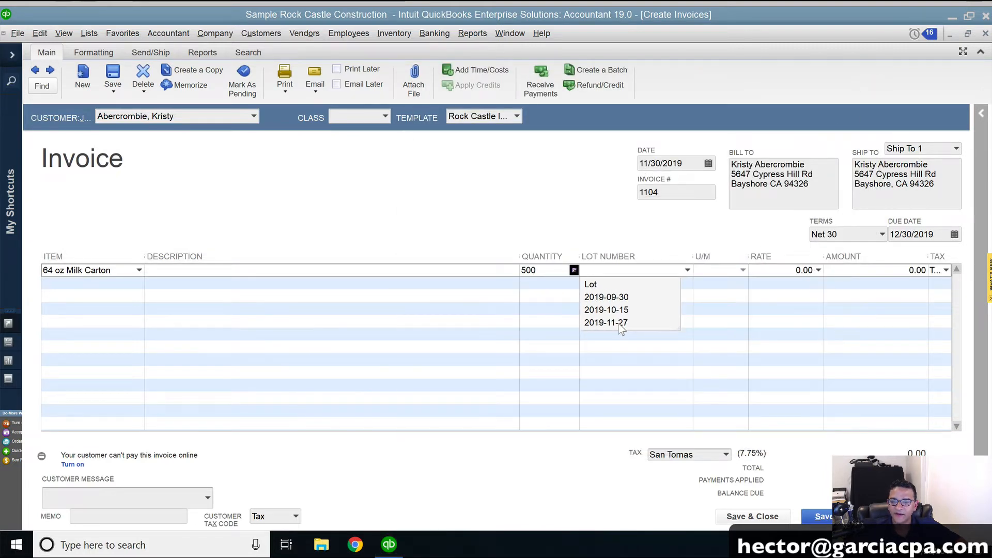
{"action": "left_click", "coordinate": [607, 322]}
- Change the invoice date's month to October, making it 10/30/2019
{"action": "double_click", "coordinate": [644, 163]}
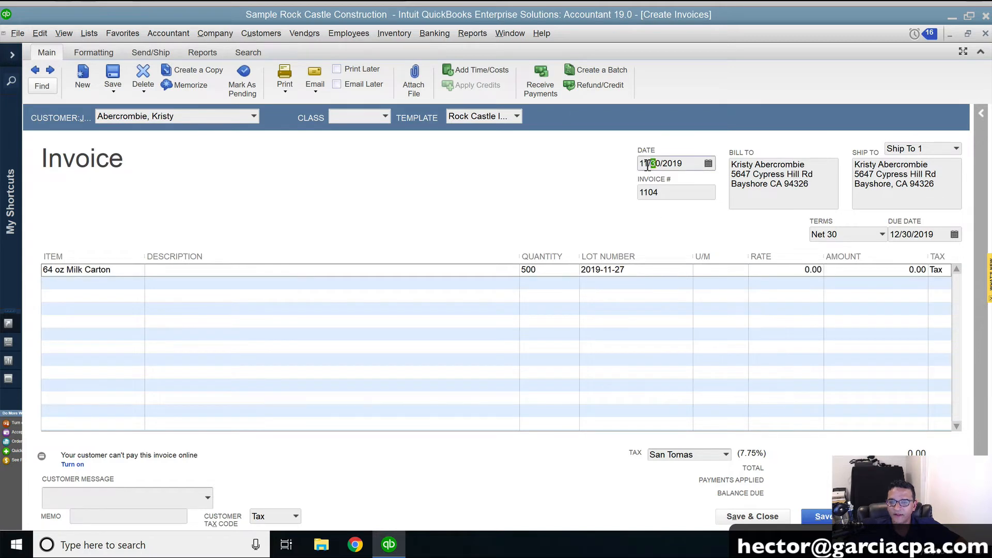
{"action": "type", "text": "10"}
{"action": "key", "text": "Tab"}
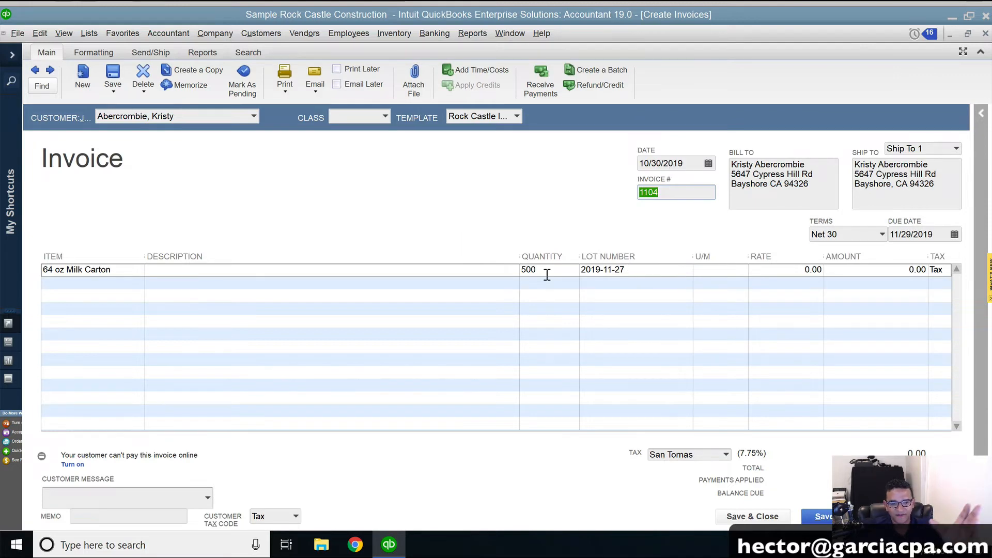
- Set the milk carton line's rate to 1.89, then save the invoice and start a new one
{"action": "left_click", "coordinate": [633, 272]}
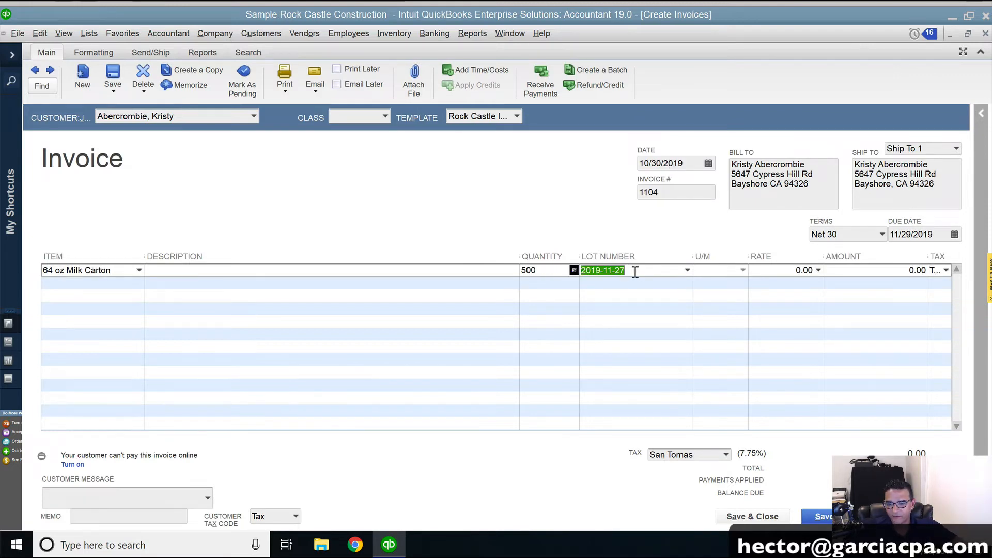
{"action": "left_click", "coordinate": [782, 272]}
{"action": "type", "text": "1.89"}
{"action": "left_click", "coordinate": [843, 270]}
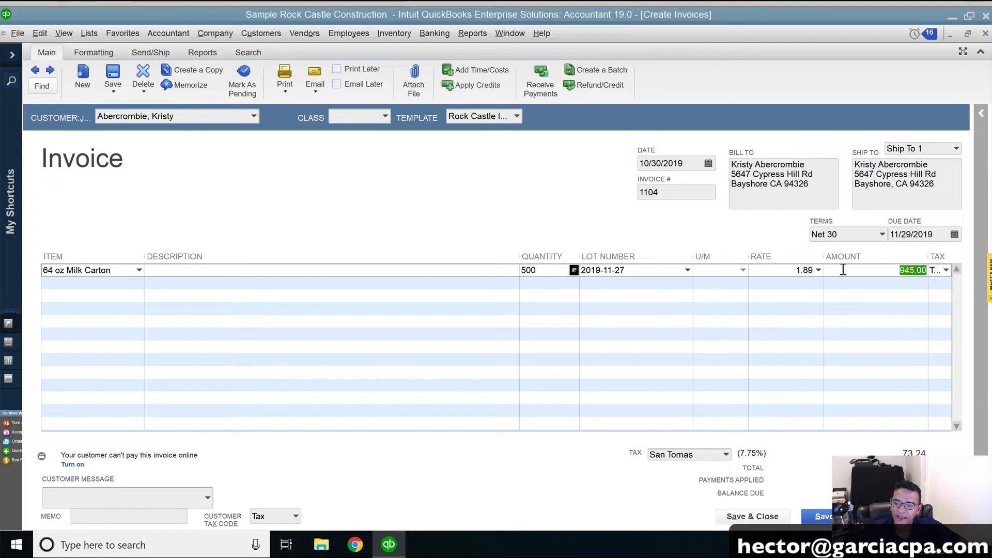
{"action": "left_click", "coordinate": [113, 75]}
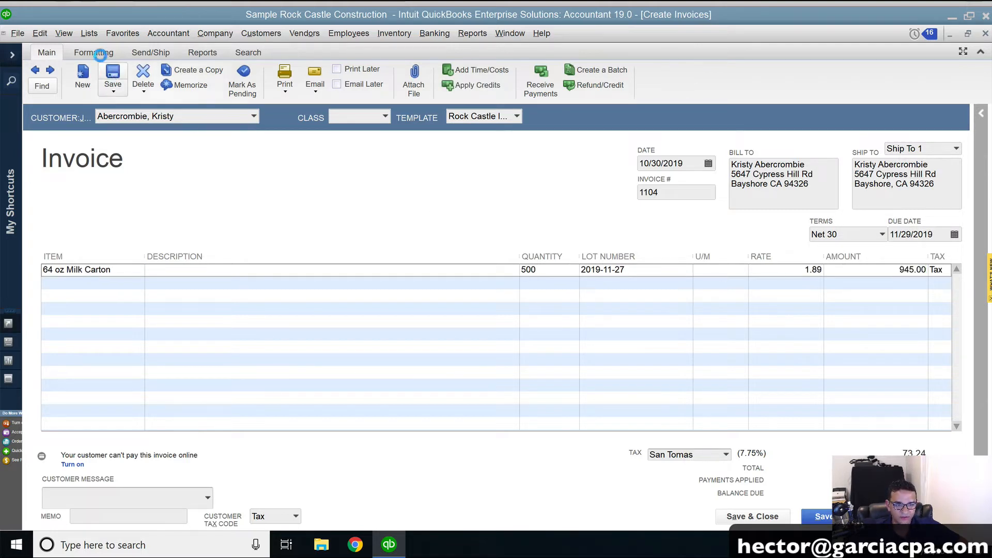
{"action": "left_click", "coordinate": [827, 514]}
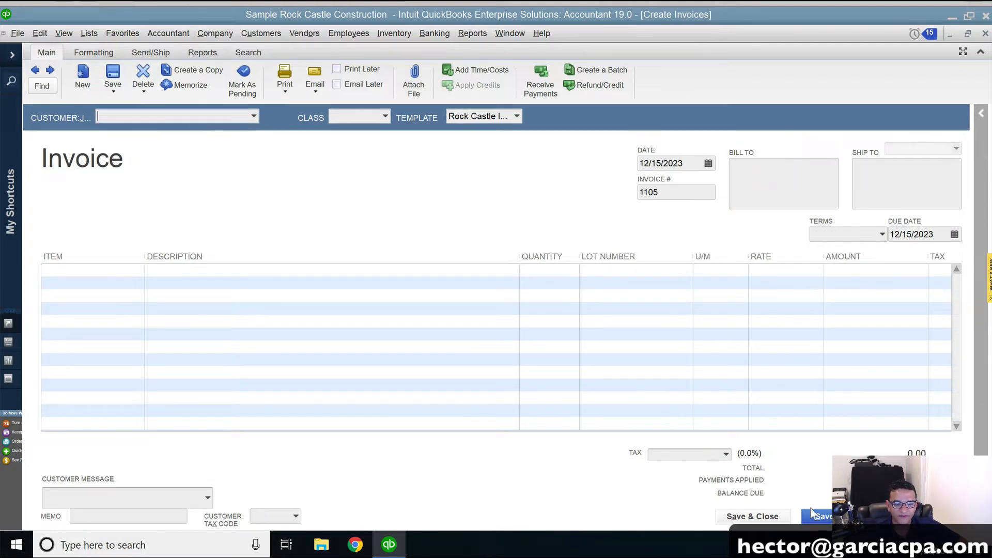
- Assign the second main customer in the list to the new invoice and add the 64 oz Milk Carton as its first line item
{"action": "left_click", "coordinate": [253, 118]}
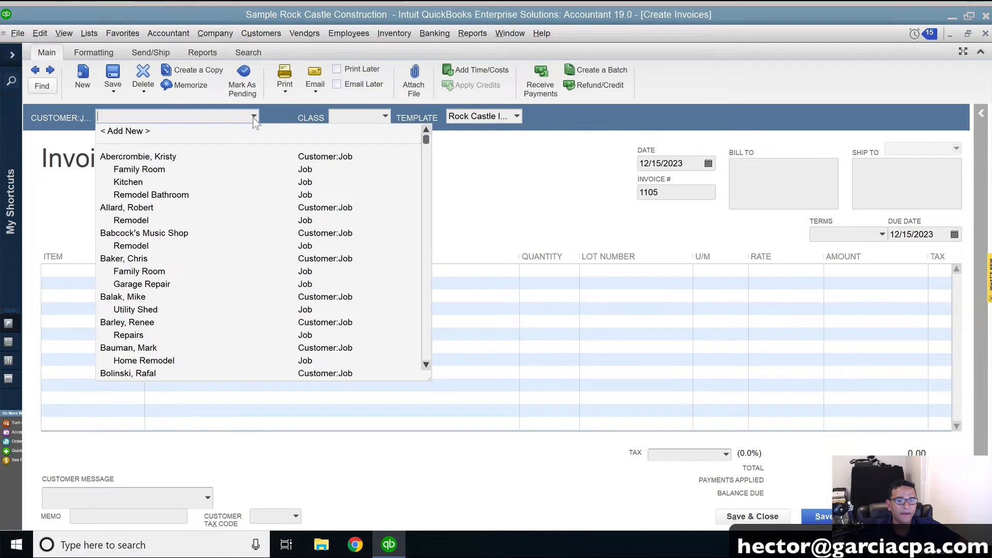
{"action": "left_click", "coordinate": [135, 206]}
{"action": "left_click", "coordinate": [137, 269]}
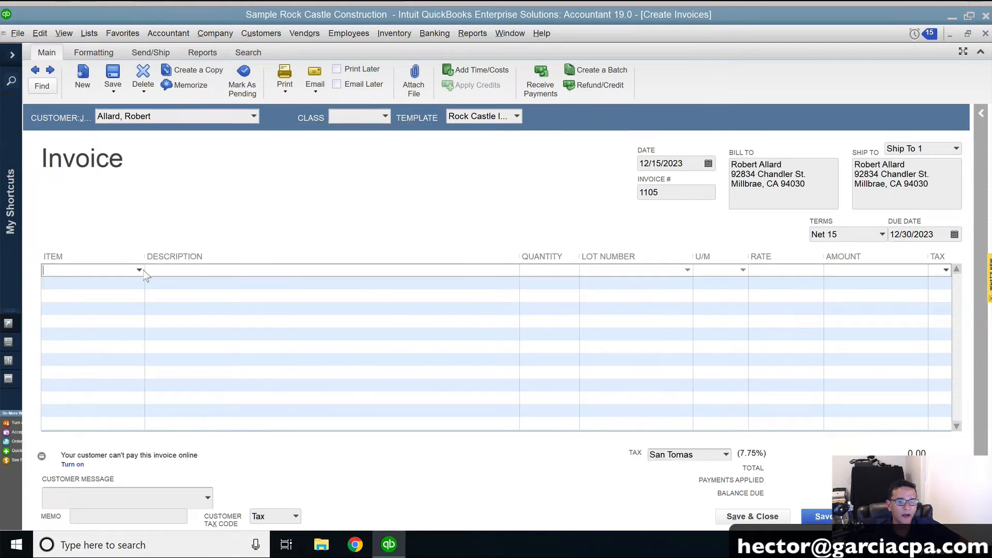
{"action": "left_click", "coordinate": [138, 269]}
{"action": "type", "text": "64 oz Milk Carton"}
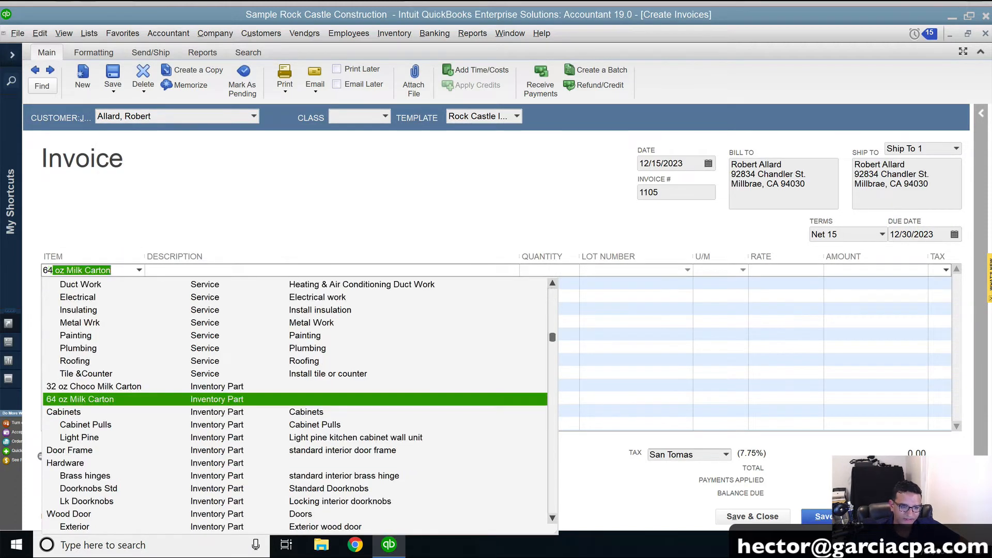
{"action": "left_click", "coordinate": [108, 409]}
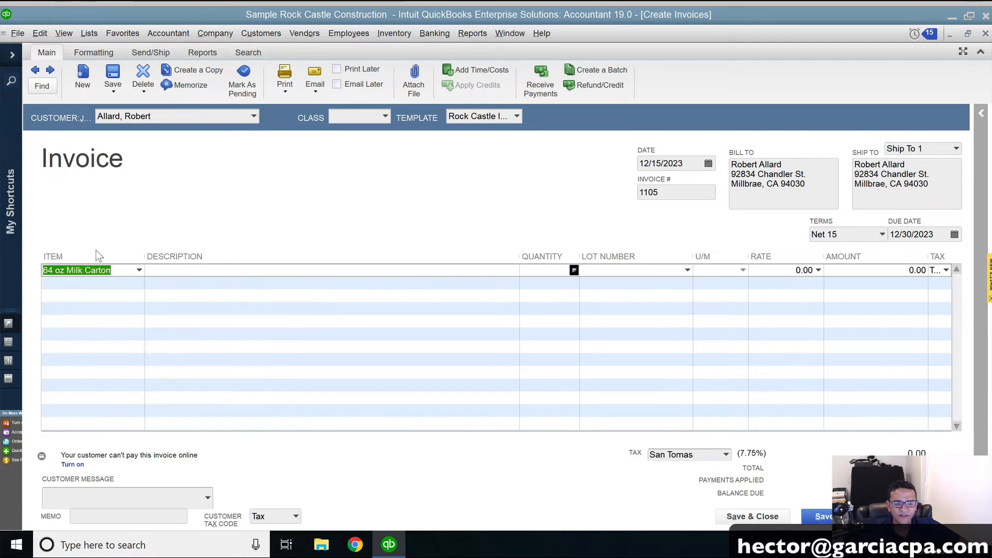
- Assign lot 2019-09-30 to the 64 oz Milk Carton line and set the invoice date to 09/15/2019
{"action": "left_click", "coordinate": [687, 270]}
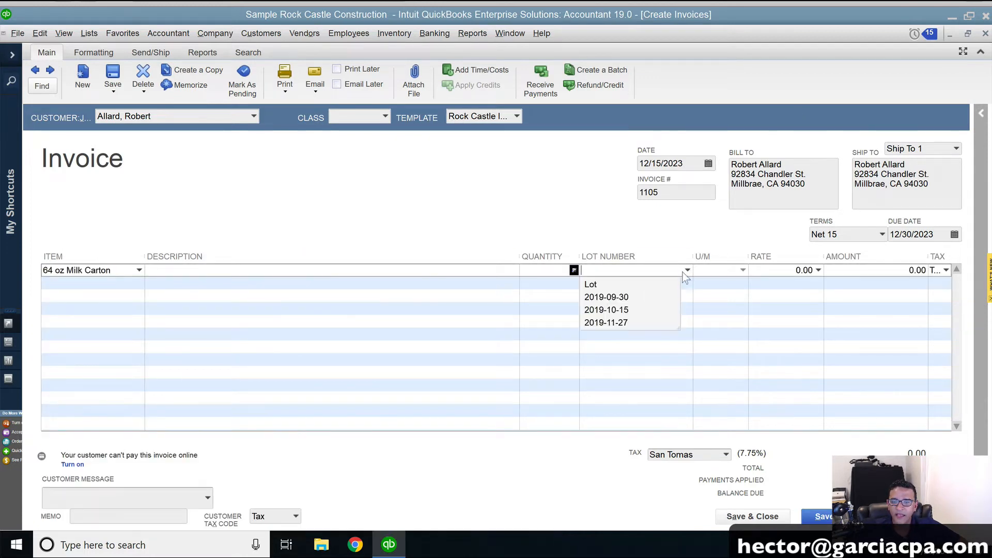
{"action": "left_click", "coordinate": [625, 300]}
{"action": "left_click", "coordinate": [677, 163]}
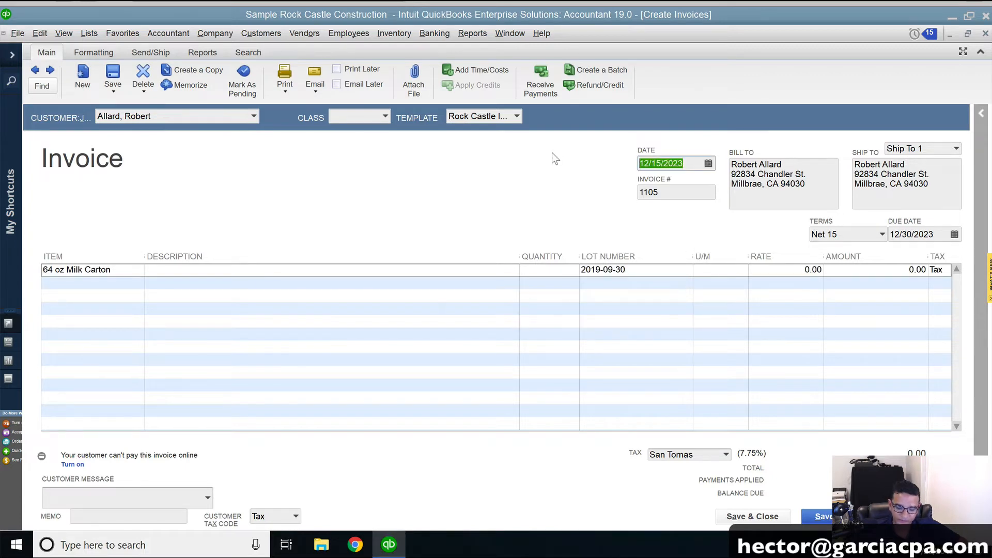
{"action": "type", "text": "09"}
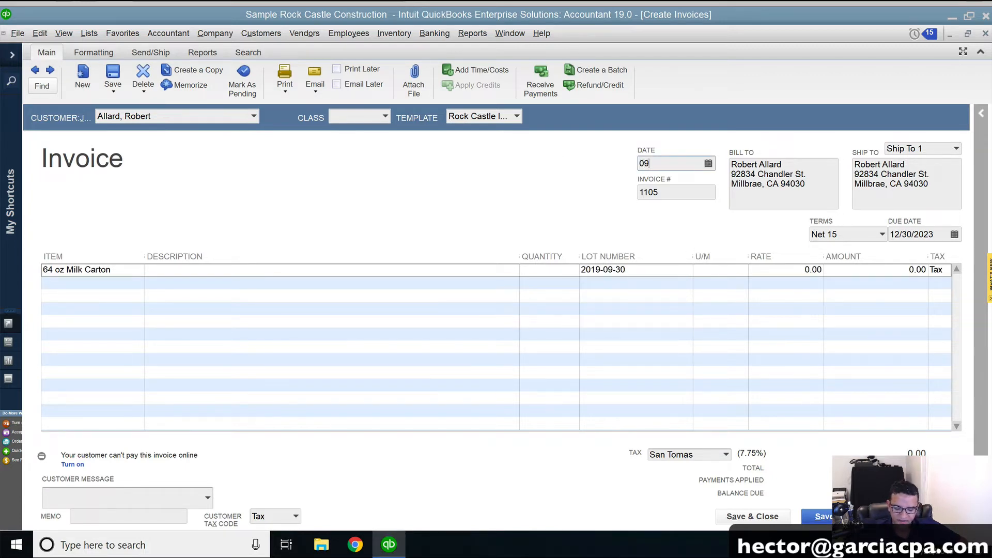
{"action": "type", "text": "/15/2019"}
{"action": "key", "text": "Tab"}
- Enter a quantity of 725 and a rate of 1.74 for the 64 oz Milk Carton line
{"action": "left_click", "coordinate": [669, 269]}
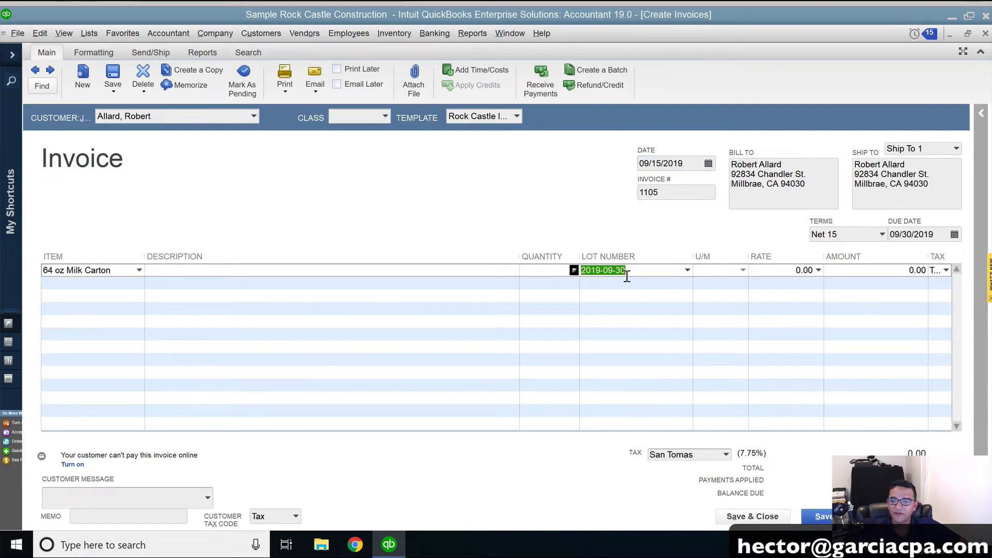
{"action": "left_click", "coordinate": [545, 270]}
{"action": "type", "text": "725"}
{"action": "key", "text": "Tab"}
{"action": "key", "text": "Tab"}
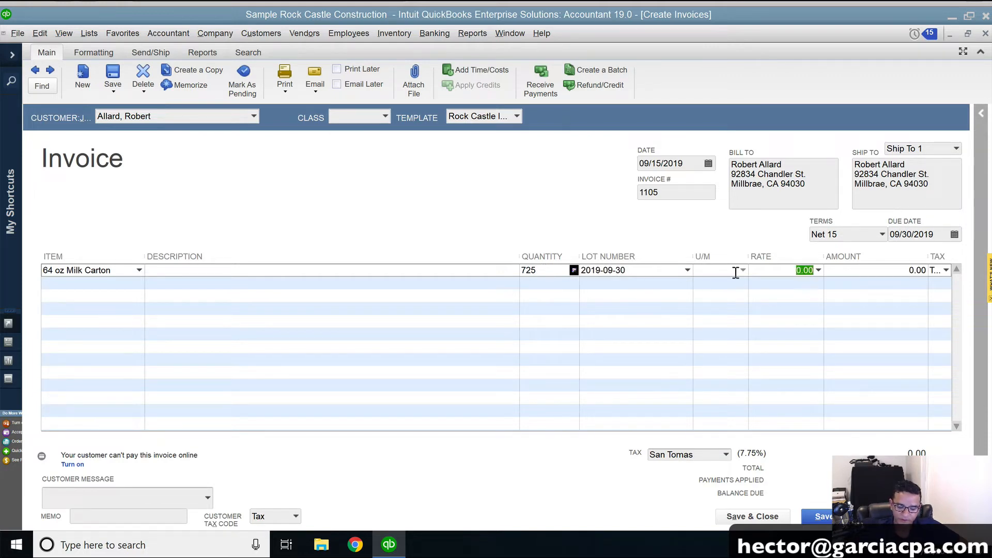
{"action": "type", "text": "1.7"}
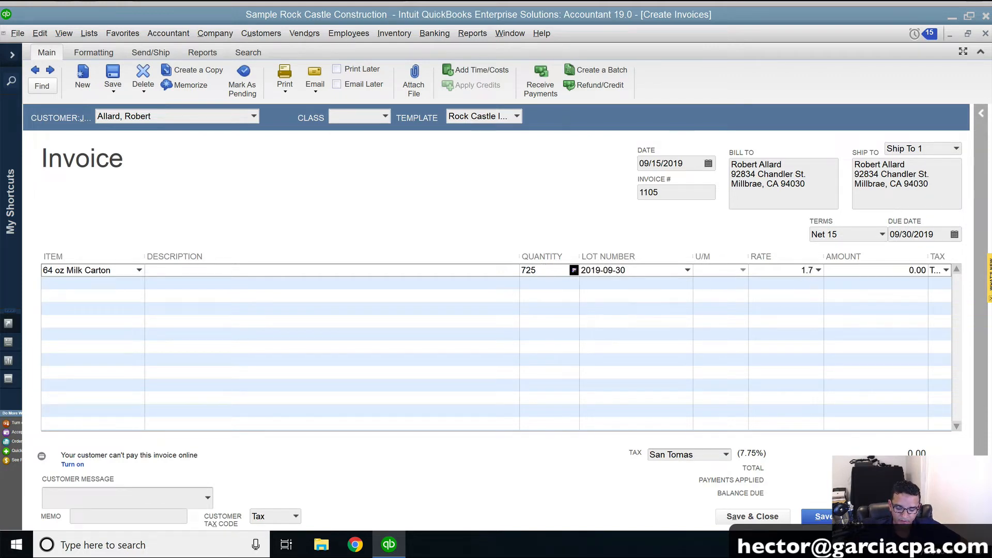
{"action": "key", "text": "Tab"}
{"action": "key", "text": "Tab"}
{"action": "key", "text": "Tab"}
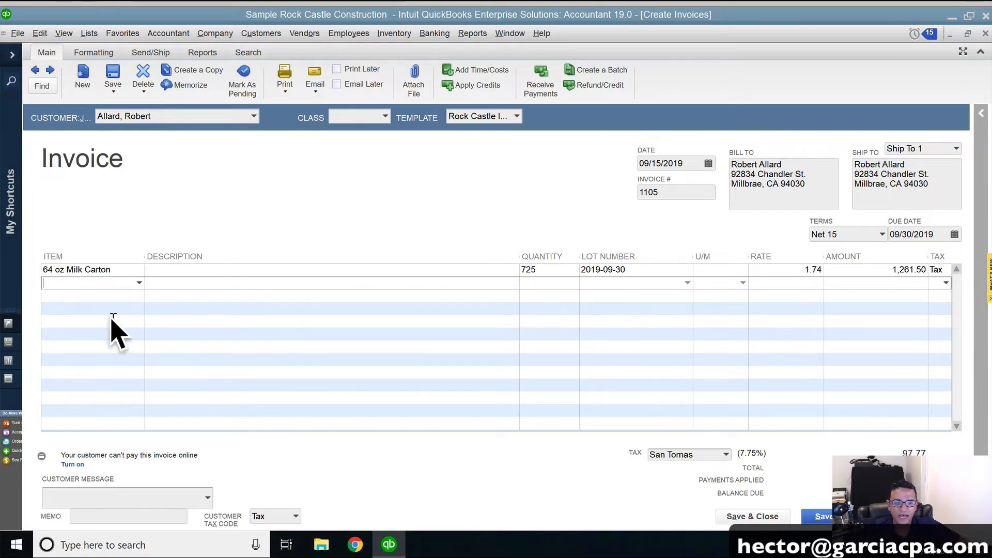
- Add the 32 oz Choco Milk Carton as the second line item with lot 2019-11-20 and a quantity of 1,000
{"action": "left_click", "coordinate": [145, 284]}
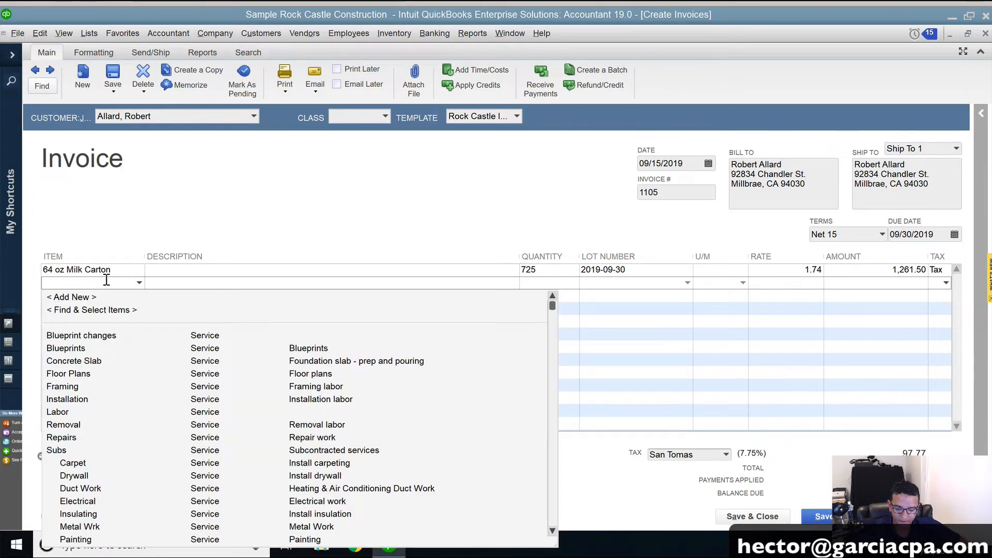
{"action": "type", "text": "32"}
{"action": "key", "text": "Tab"}
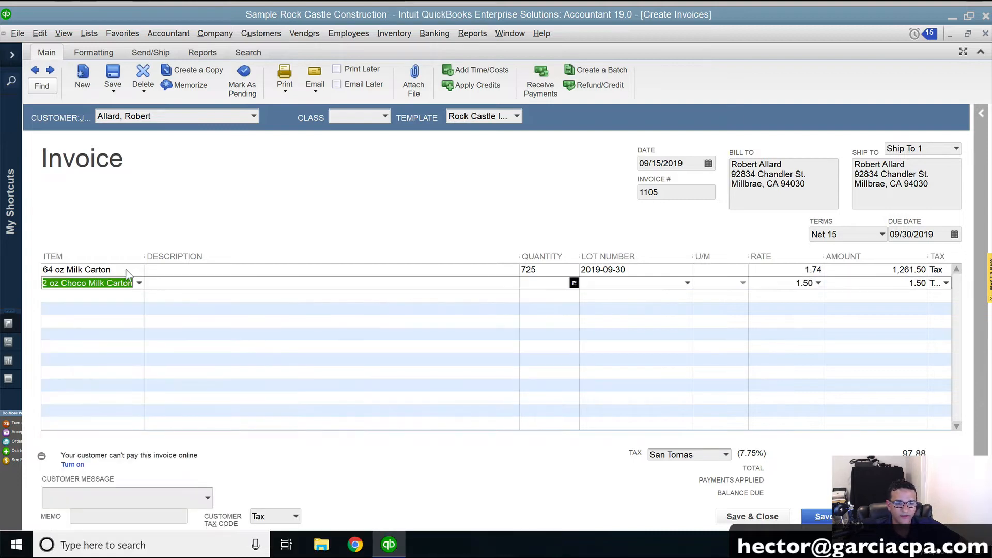
{"action": "left_click", "coordinate": [688, 282]}
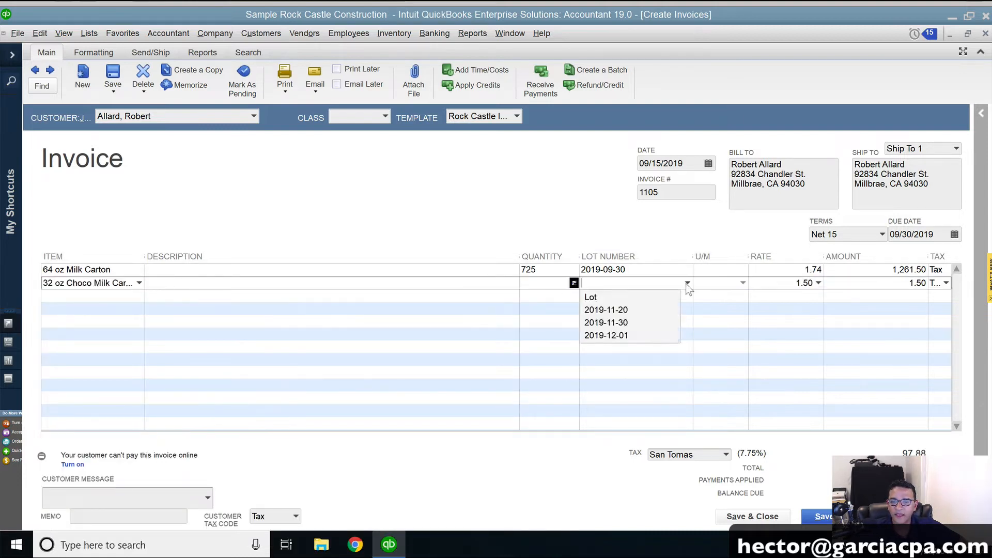
{"action": "left_click", "coordinate": [620, 310]}
{"action": "left_click", "coordinate": [561, 286]}
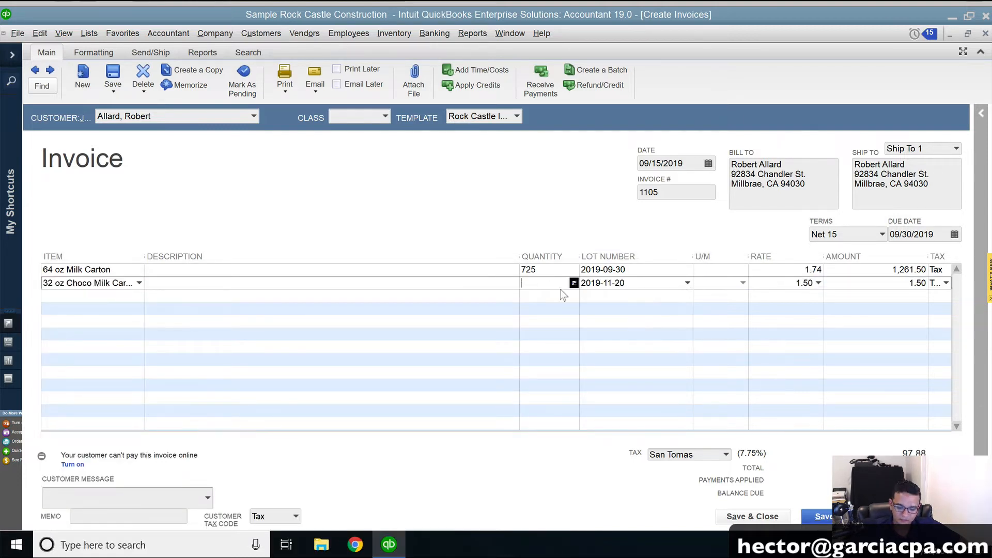
{"action": "type", "text": "1,000"}
{"action": "key", "text": "Tab"}
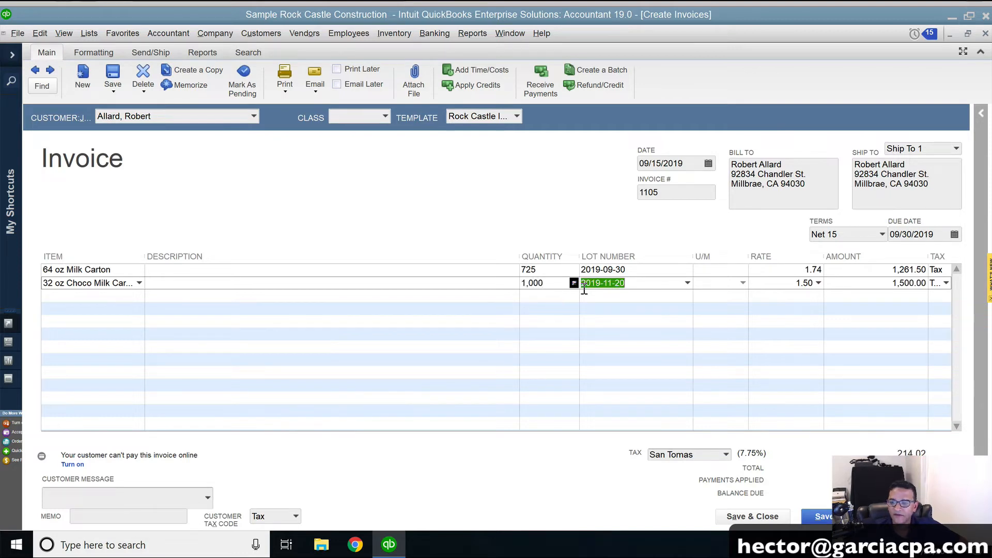
- Set the choco milk carton line's rate to 1.52, then save the invoice and start a new one
{"action": "left_click", "coordinate": [780, 284]}
{"action": "type", "text": "1"}
{"action": "key", "text": "Tab"}
{"action": "key", "text": "Tab"}
{"action": "key", "text": "Tab"}
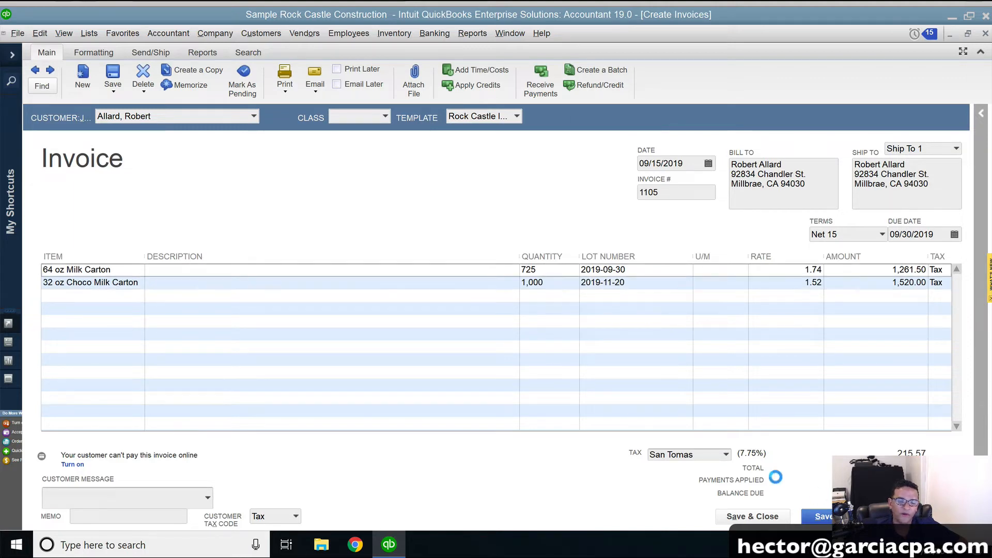
{"action": "key", "text": "alt+s"}
- Assign the sixth main customer in the list to the new invoice and add the 32 oz Choco Milk Carton as its first line item
{"action": "left_click", "coordinate": [257, 120]}
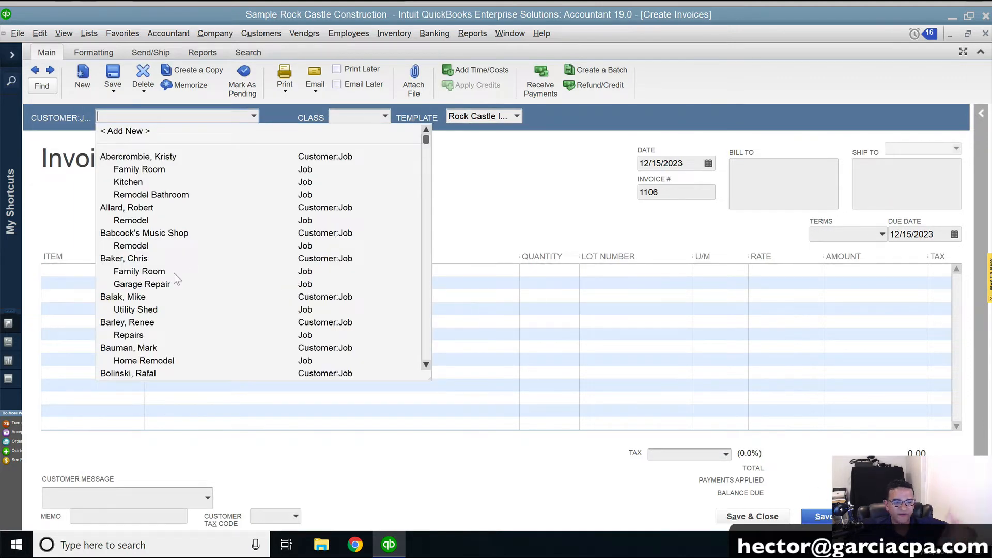
{"action": "left_click", "coordinate": [146, 321]}
{"action": "key", "text": "Return"}
{"action": "left_click", "coordinate": [393, 436]}
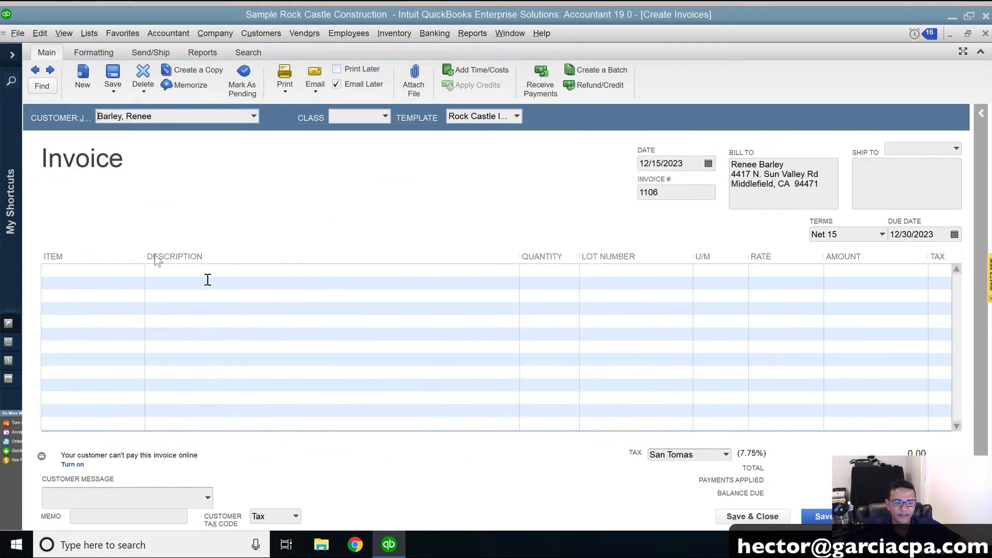
{"action": "left_click", "coordinate": [86, 269]}
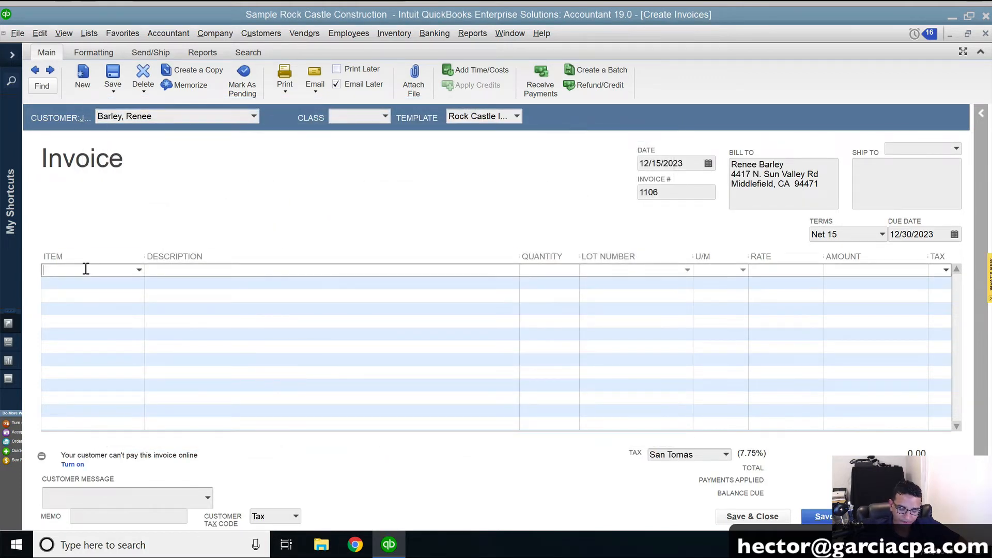
{"action": "type", "text": "32 oz Choco Milk Carton"}
{"action": "key", "text": "Tab"}
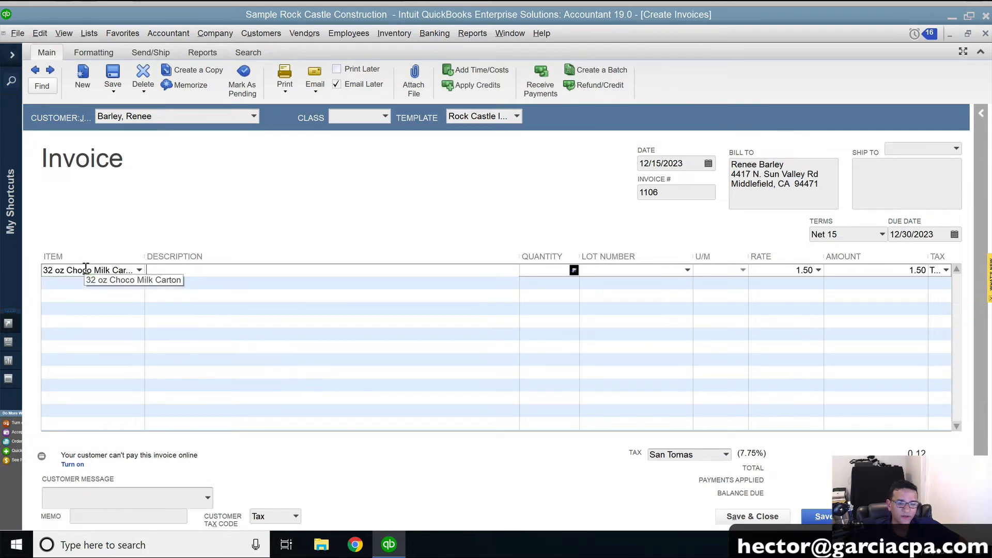
- Assign lot 2019-11-20 to the choco milk carton line and set the invoice date to 10/30/2019
{"action": "left_click", "coordinate": [688, 270]}
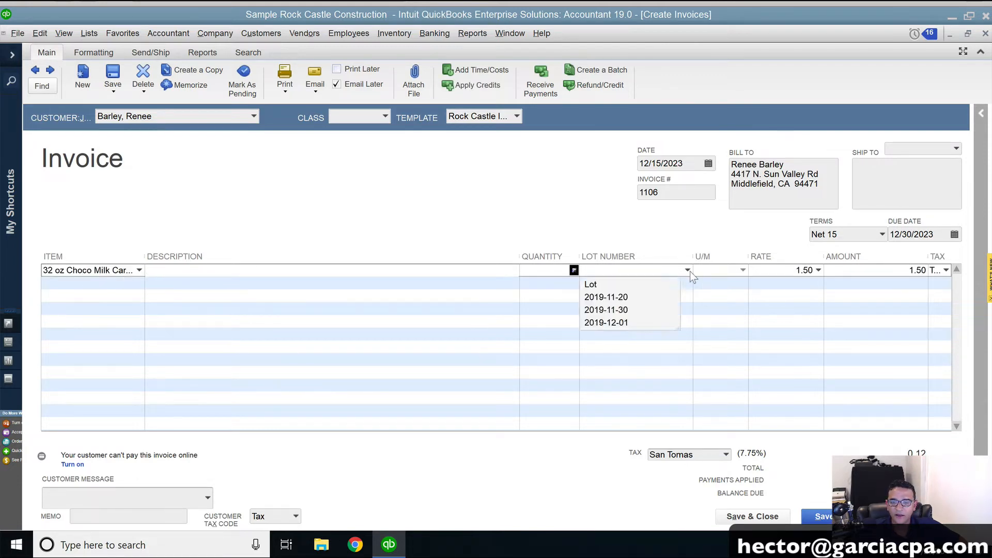
{"action": "left_click", "coordinate": [620, 298]}
{"action": "left_click", "coordinate": [680, 164]}
{"action": "type", "text": "10/302019"}
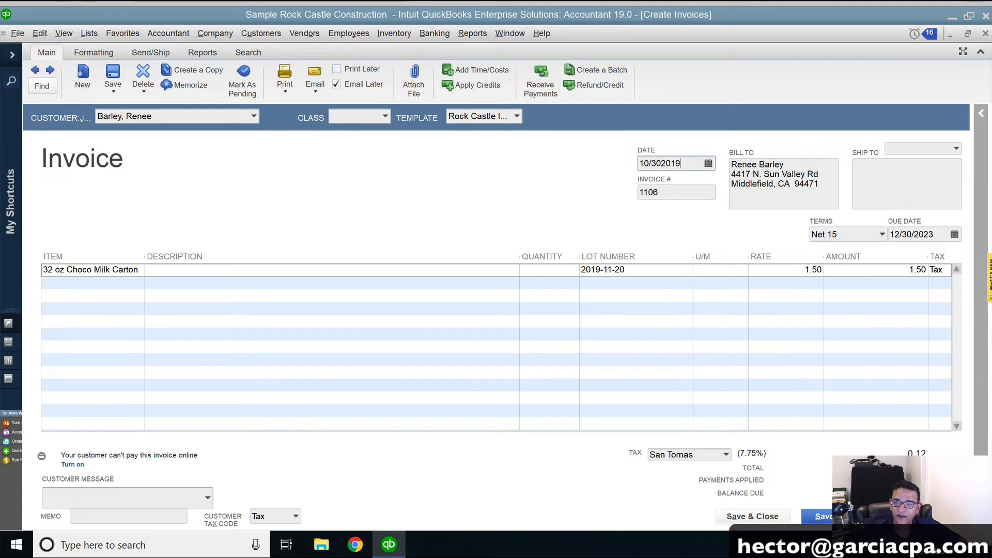
{"action": "key", "text": "Tab"}
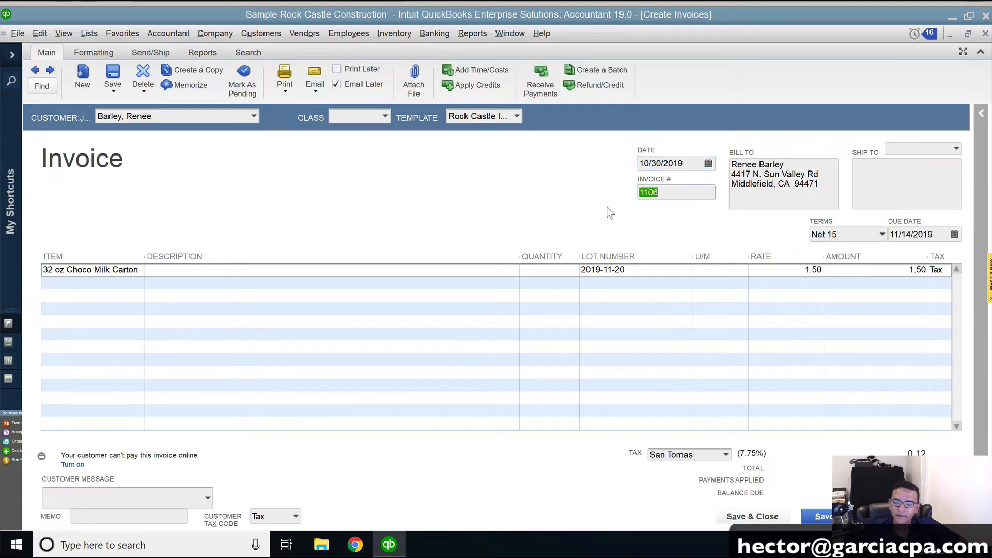
- Enter a quantity of 2,140 for the choco milk carton line and try to save and close the invoice
{"action": "left_click", "coordinate": [546, 271]}
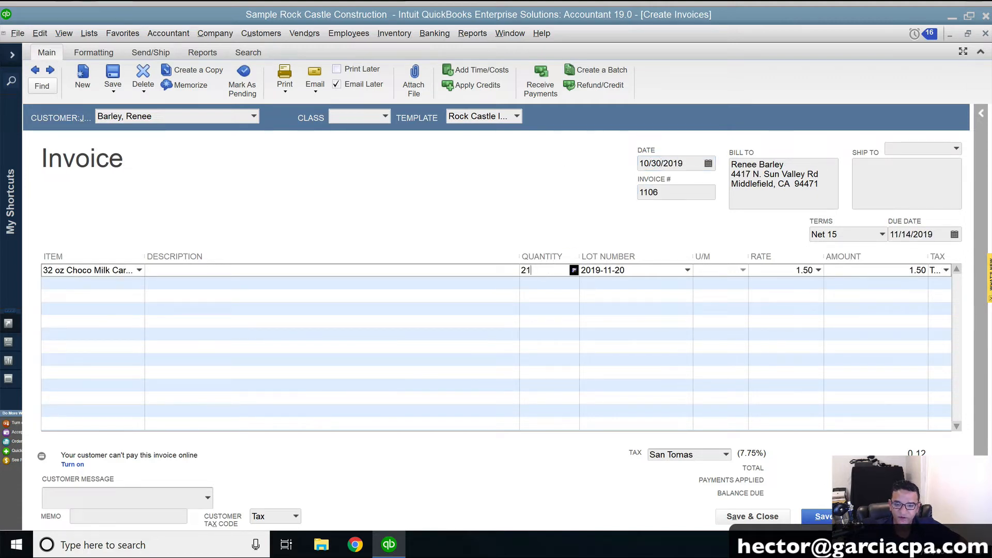
{"action": "key", "text": "Tab"}
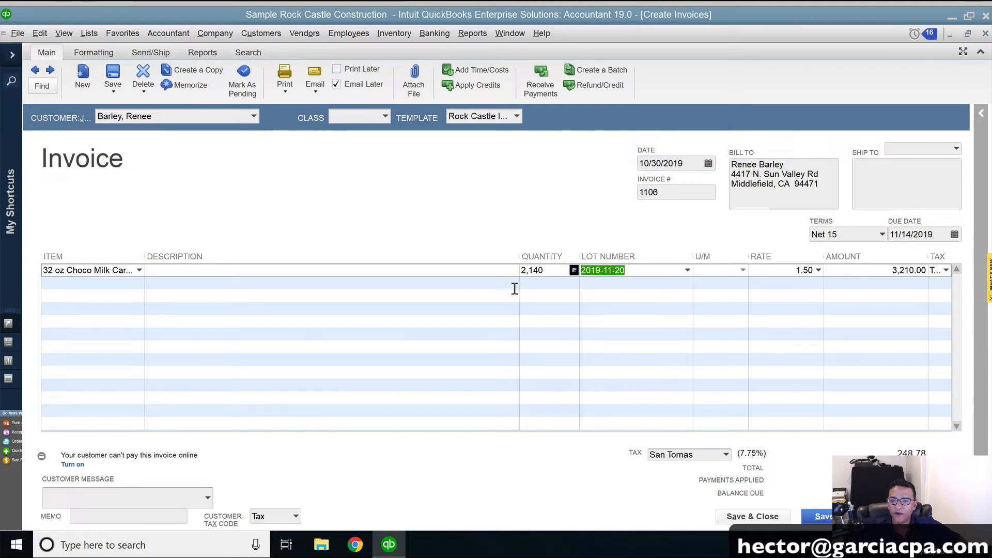
{"action": "left_click", "coordinate": [770, 272]}
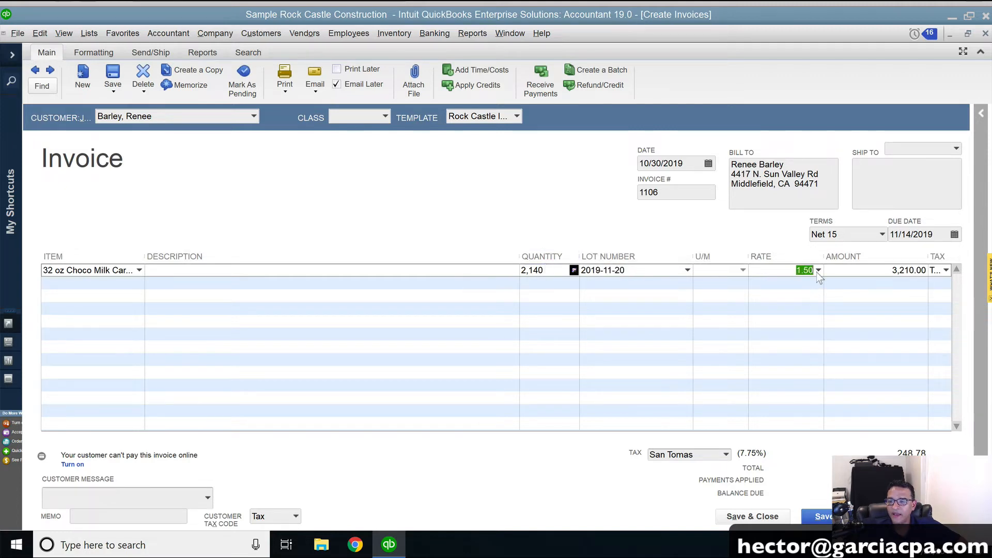
{"action": "left_click", "coordinate": [759, 517]}
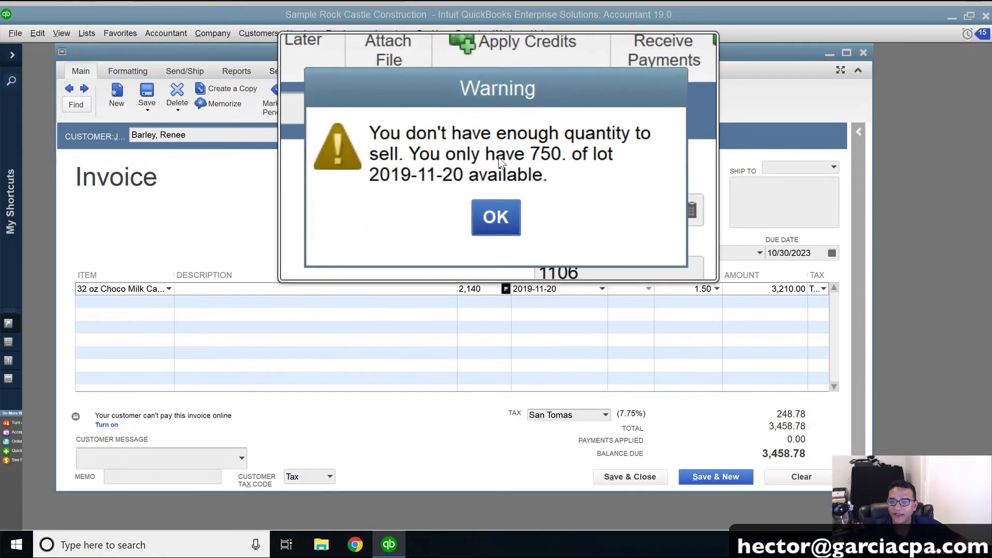
{"action": "left_click", "coordinate": [497, 186]}
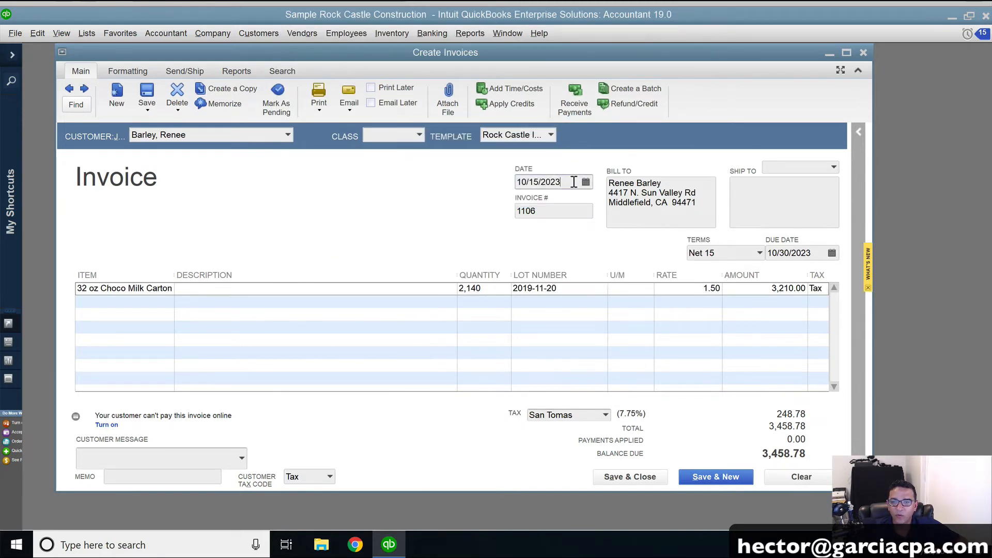
- Change the invoice date to 10/15/2019 and set the choco milk carton line's quantity to 750
{"action": "type", "text": "10/15/2019"}
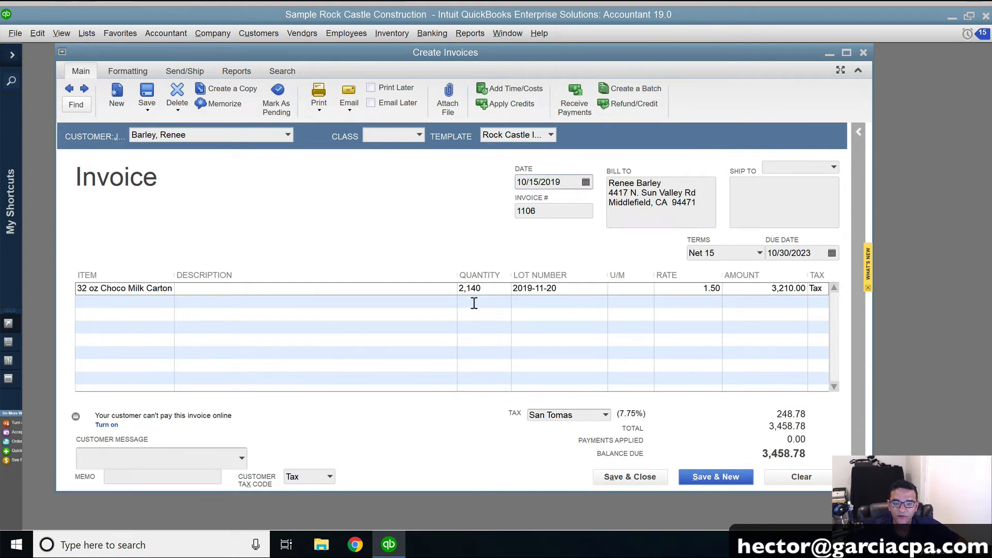
{"action": "left_click", "coordinate": [407, 287]}
{"action": "key", "text": "Tab"}
{"action": "type", "text": "140"}
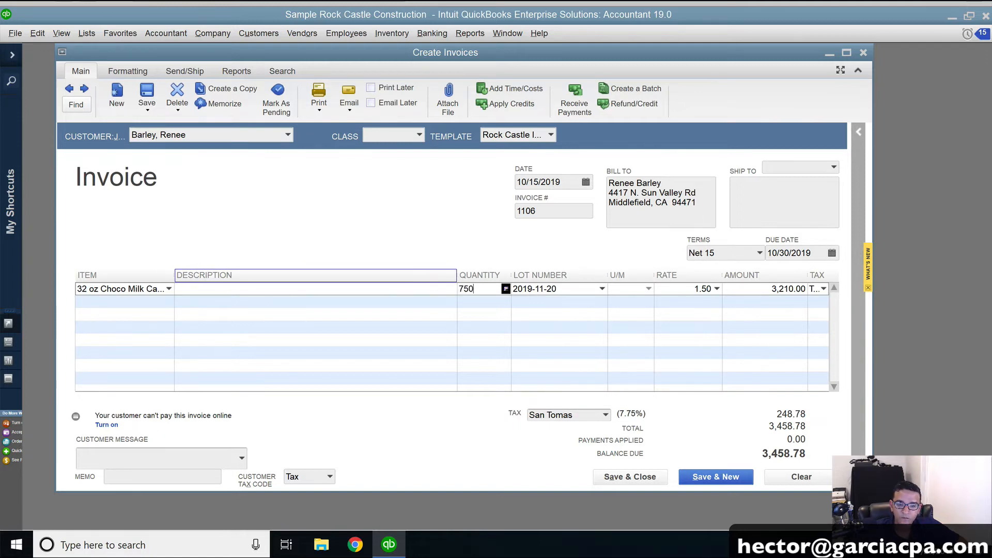
{"action": "key", "text": "Tab"}
- Add a second 32 oz Choco Milk Carton line, calculating its quantity as 2140-750
{"action": "left_click", "coordinate": [91, 301]}
{"action": "type", "text": "32"}
{"action": "key", "text": "Tab"}
{"action": "left_click", "coordinate": [487, 305]}
{"action": "type", "text": "2140-750"}
{"action": "key", "text": "Return"}
- Assign lot 2019-11-30 to the second choco milk carton line, then save and close the invoice
{"action": "left_click", "coordinate": [596, 300]}
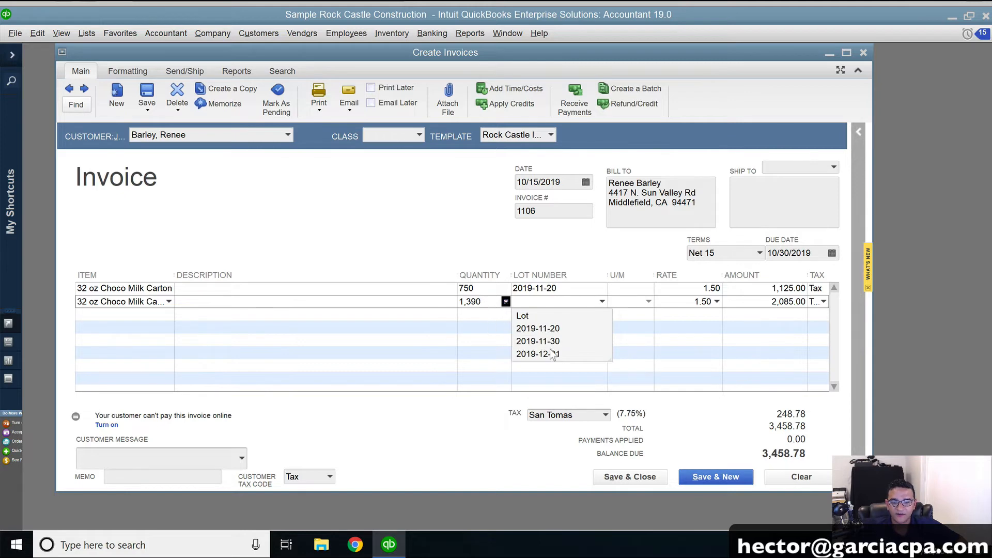
{"action": "left_click", "coordinate": [558, 342]}
{"action": "left_click", "coordinate": [600, 288]}
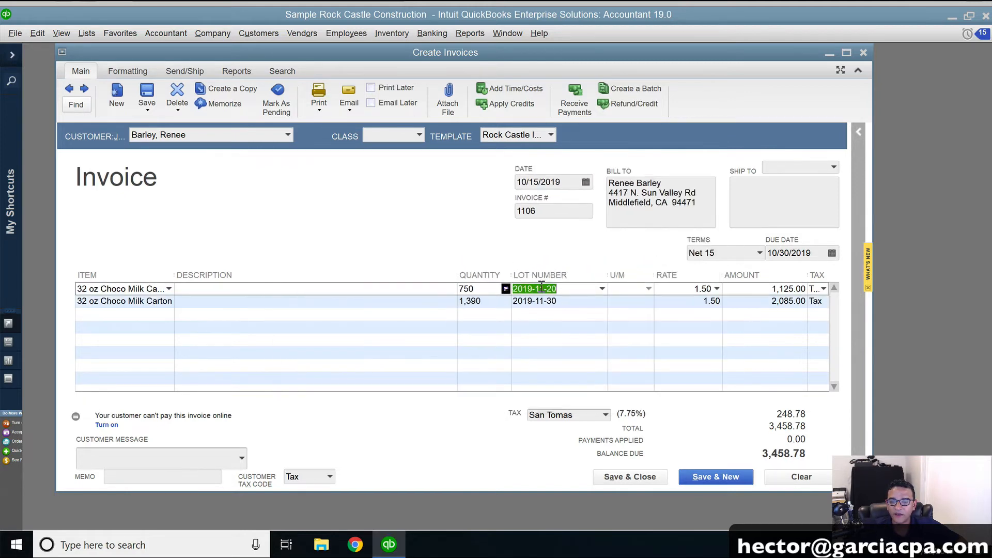
{"action": "left_click", "coordinate": [489, 303]}
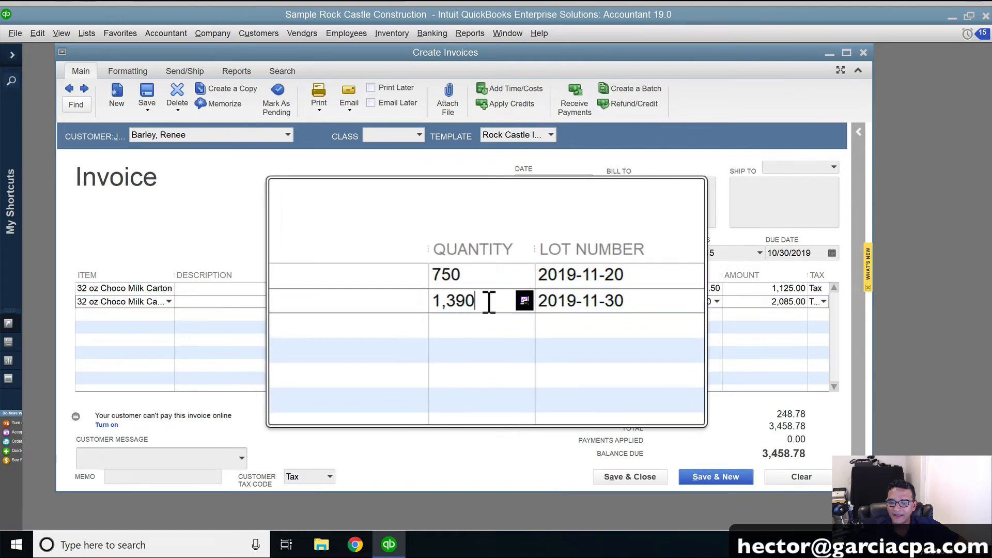
{"action": "left_click", "coordinate": [572, 303]}
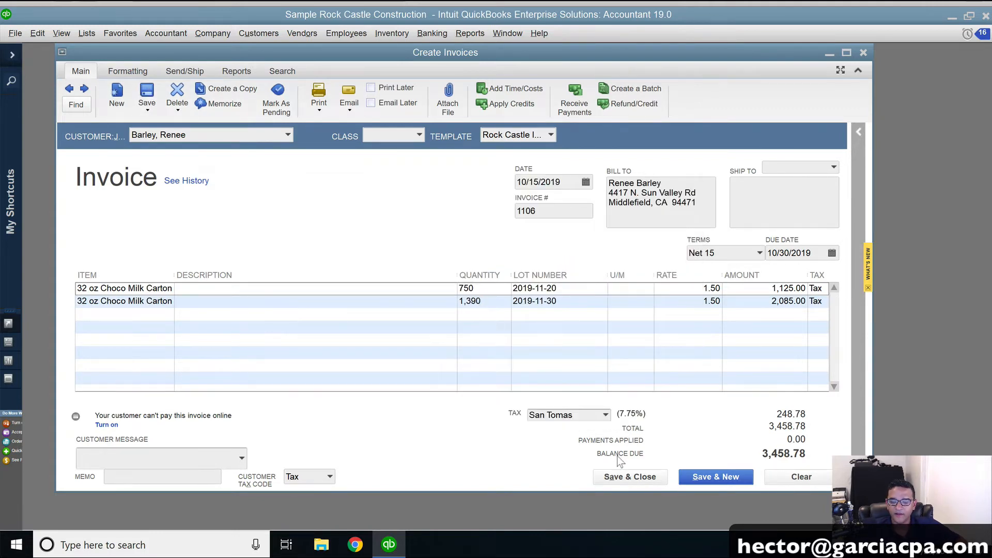
{"action": "left_click", "coordinate": [630, 476]}
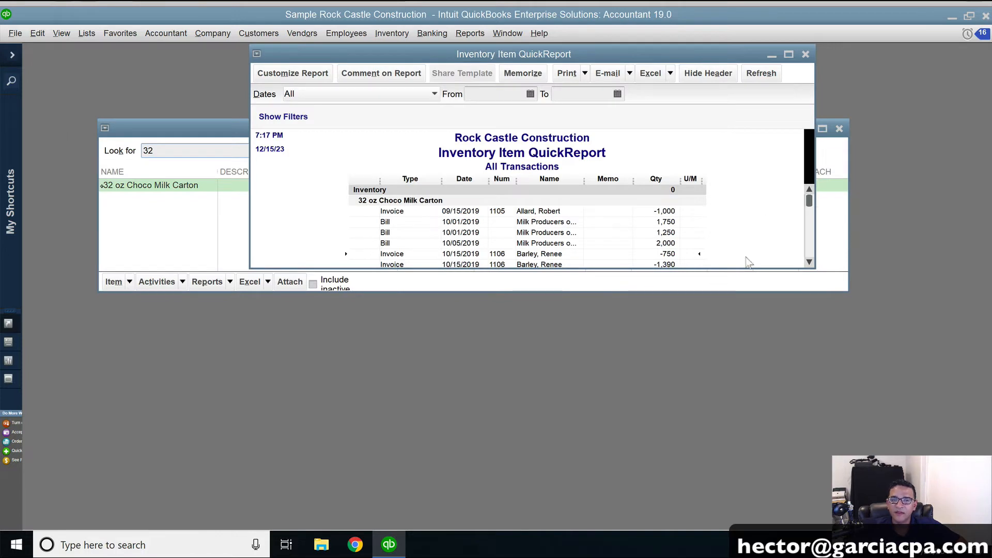
- Close the item list and item QuickReport, and create a Custom Transaction Detail report with its dates set to All
{"action": "left_click", "coordinate": [840, 129]}
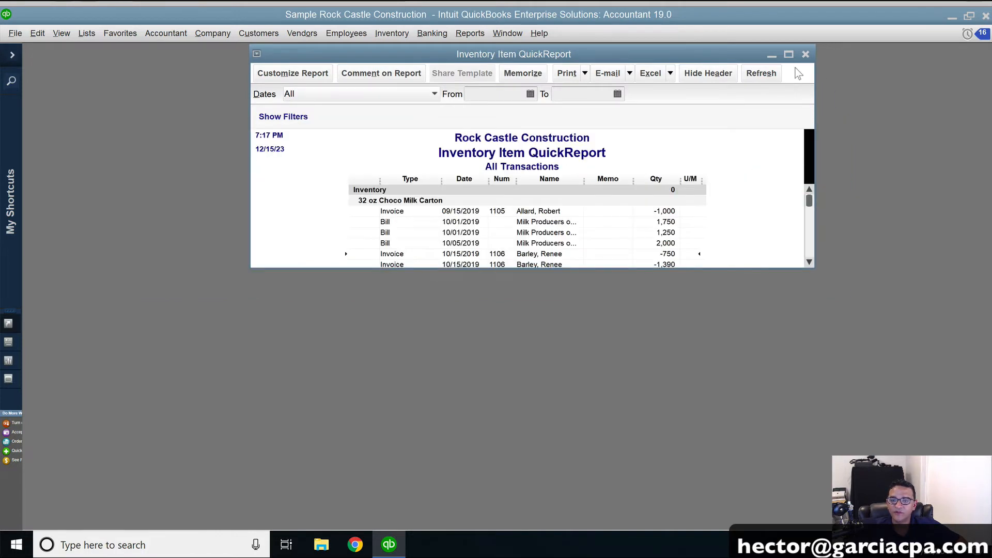
{"action": "left_click", "coordinate": [806, 54]}
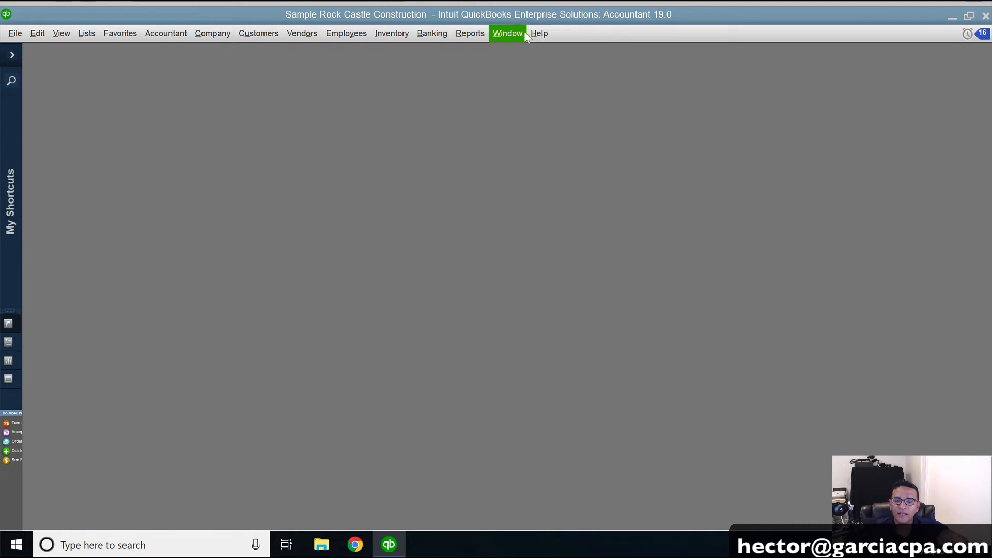
{"action": "left_click", "coordinate": [470, 36]}
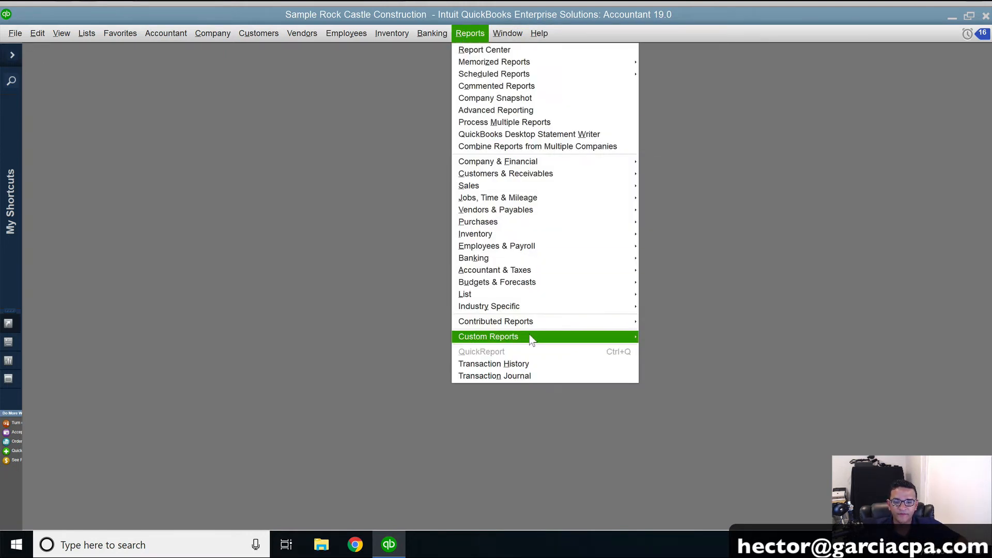
{"action": "mouse_move", "coordinate": [532, 343]}
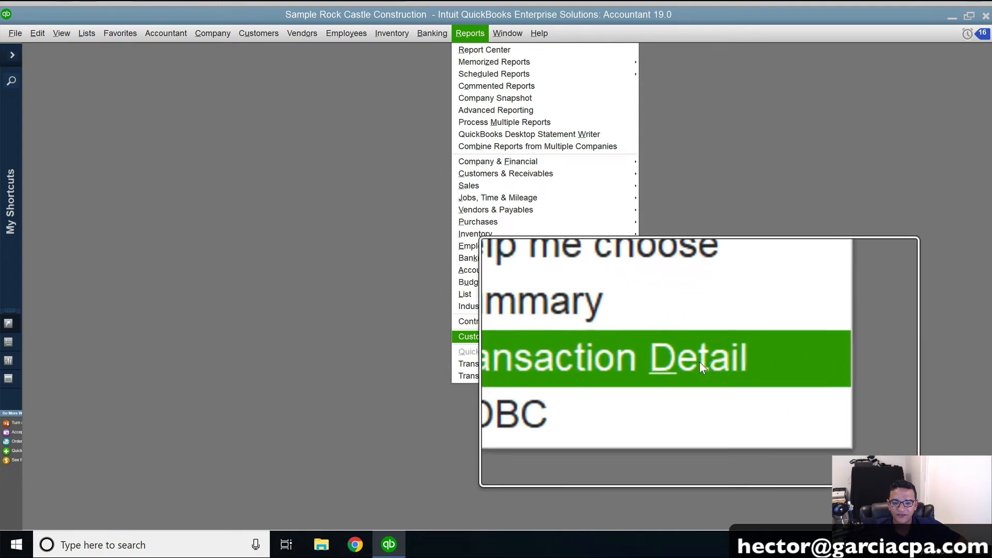
{"action": "left_click", "coordinate": [675, 360]}
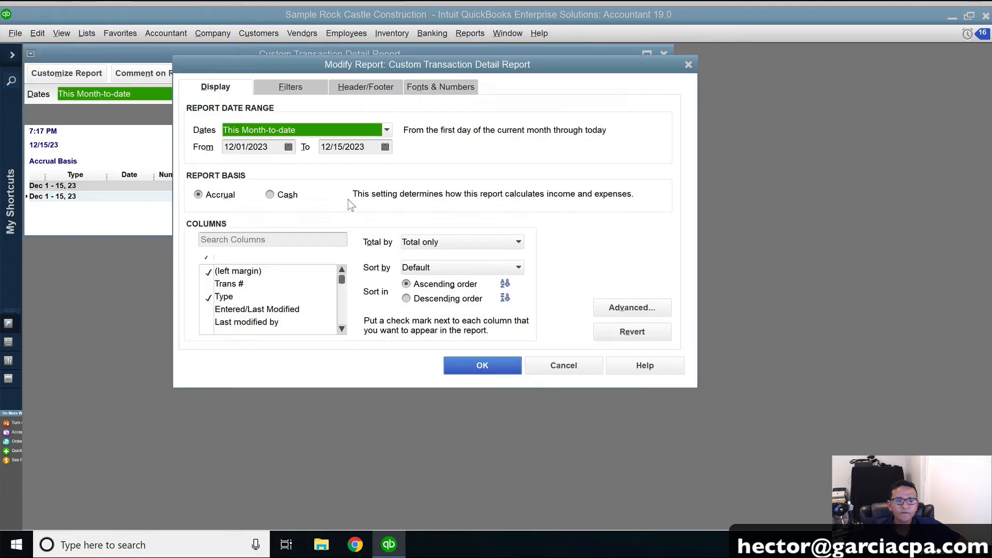
{"action": "left_click", "coordinate": [257, 130]}
{"action": "left_click", "coordinate": [236, 146]}
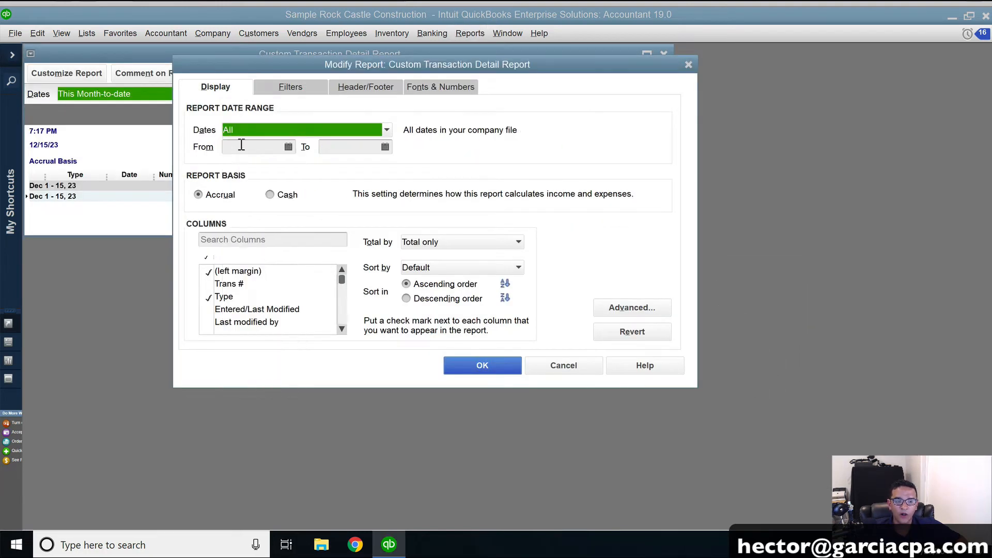
- Filter the custom report by Lot Number set to No Blanks and run it
{"action": "left_click", "coordinate": [290, 89]}
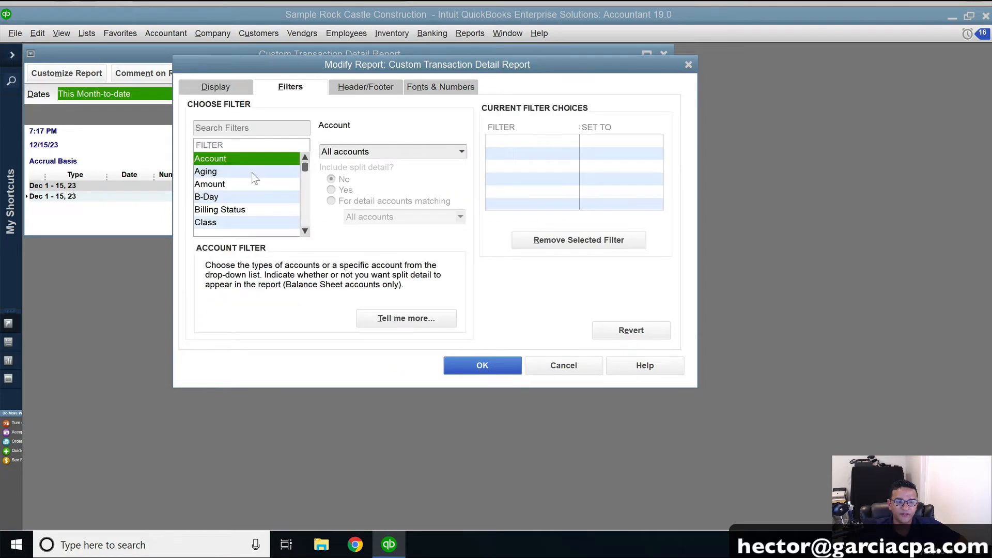
{"action": "left_click", "coordinate": [231, 129]}
{"action": "type", "text": "lot"}
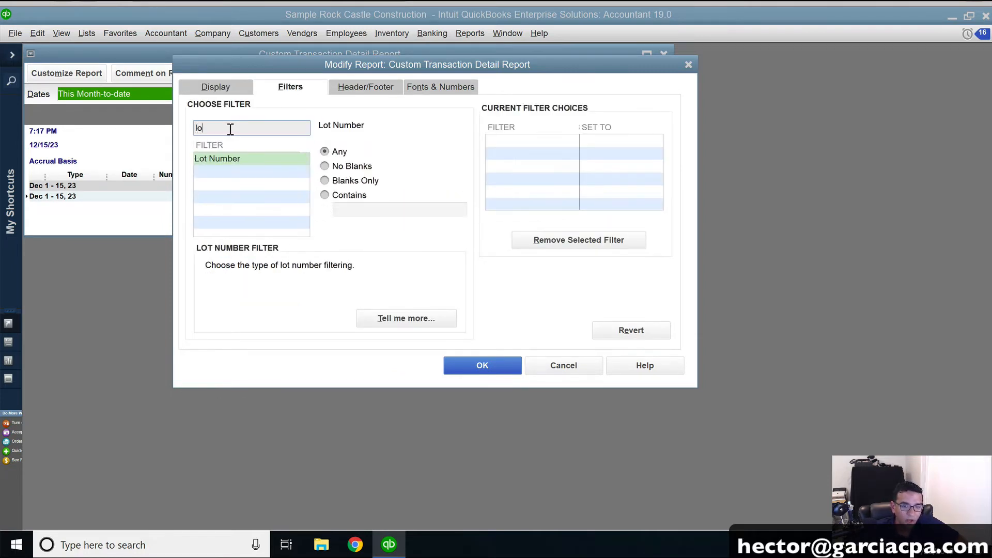
{"action": "left_click", "coordinate": [346, 170]}
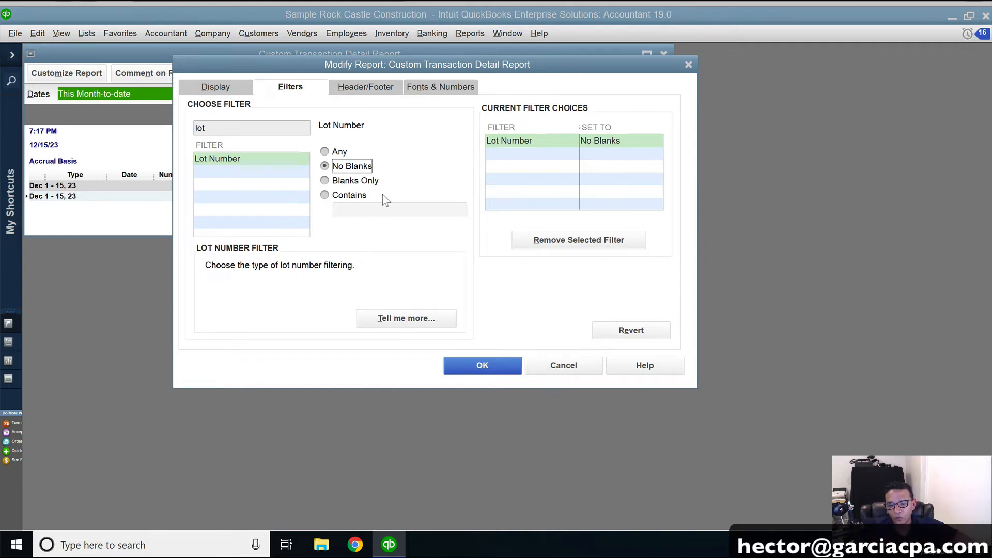
{"action": "left_click", "coordinate": [489, 366]}
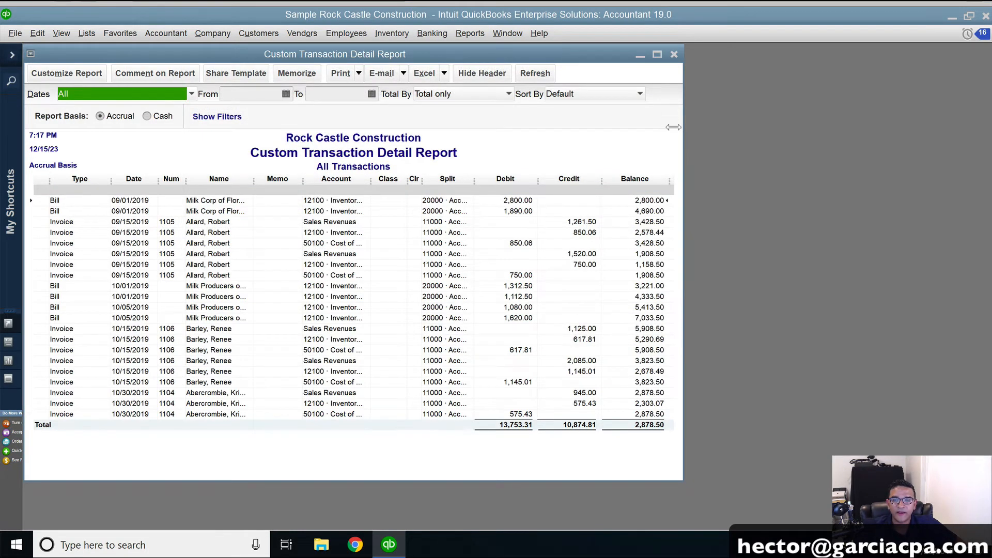
- Add the Qty and Lot Number columns to the report and widen its window to fit them
{"action": "left_click_drag", "start_coordinate": [682, 136], "coordinate": [786, 137]}
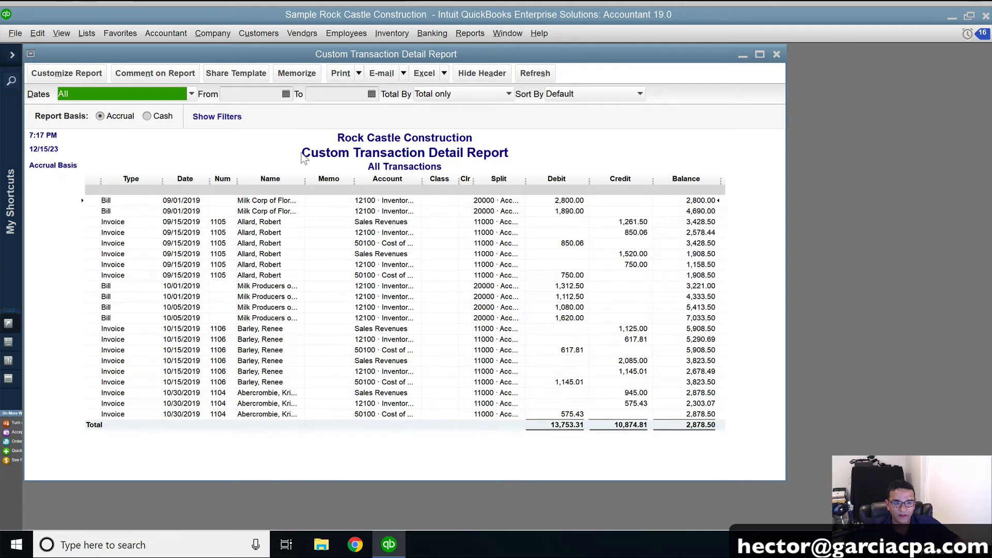
{"action": "left_click", "coordinate": [58, 77]}
{"action": "left_click", "coordinate": [233, 235]}
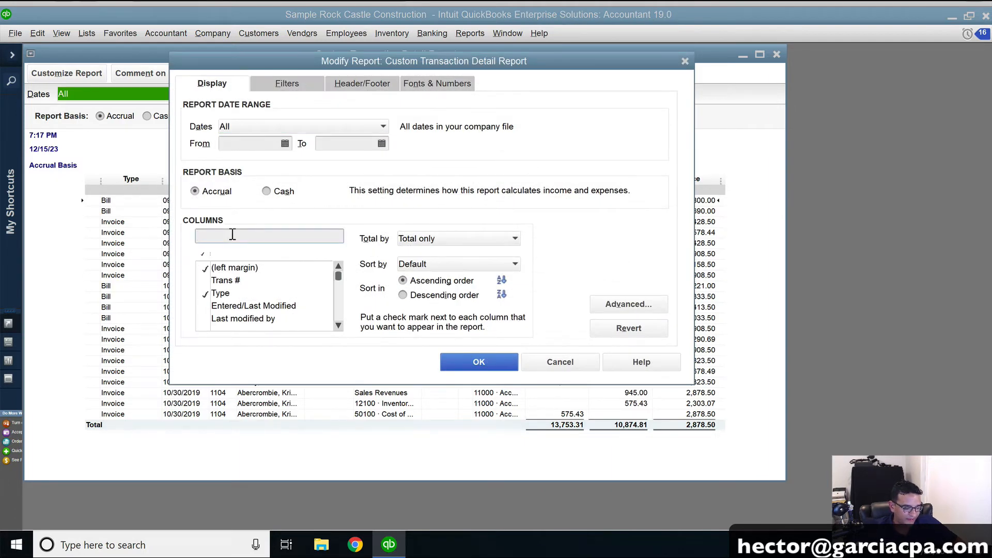
{"action": "type", "text": "qty"}
{"action": "left_click", "coordinate": [222, 266]}
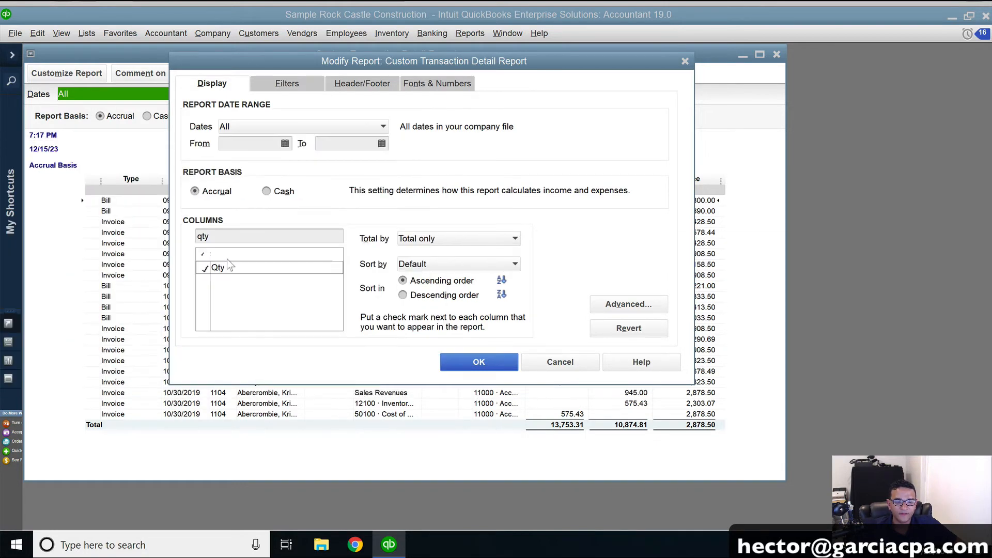
{"action": "left_click_drag", "start_coordinate": [227, 239], "coordinate": [84, 223]}
{"action": "type", "text": "lot"}
{"action": "left_click", "coordinate": [222, 267]}
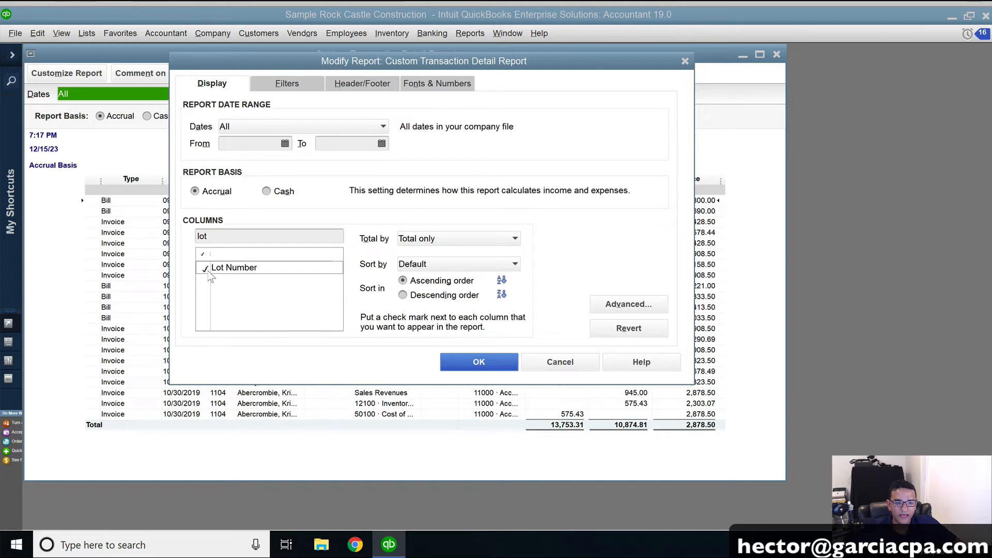
{"action": "left_click", "coordinate": [478, 370]}
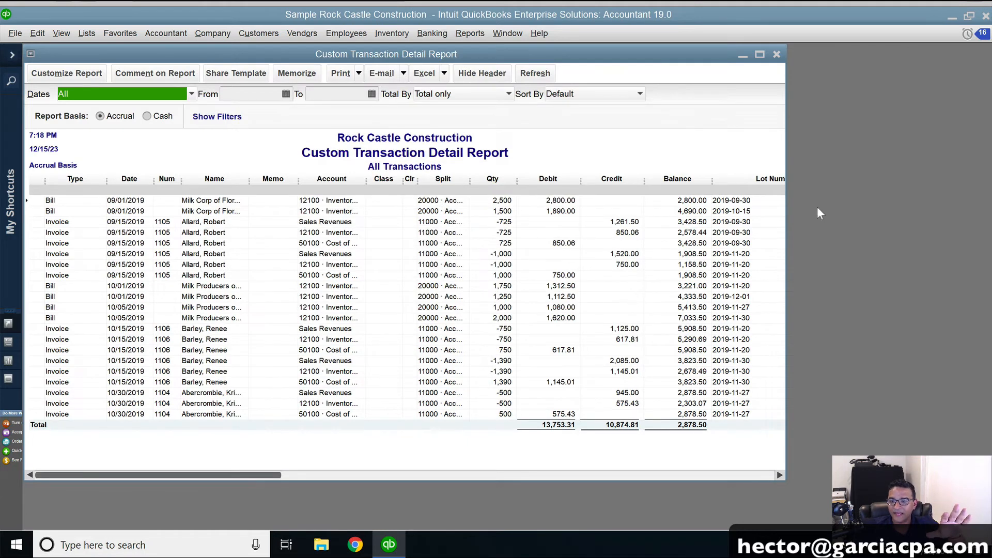
{"action": "left_click_drag", "start_coordinate": [786, 224], "coordinate": [842, 222]}
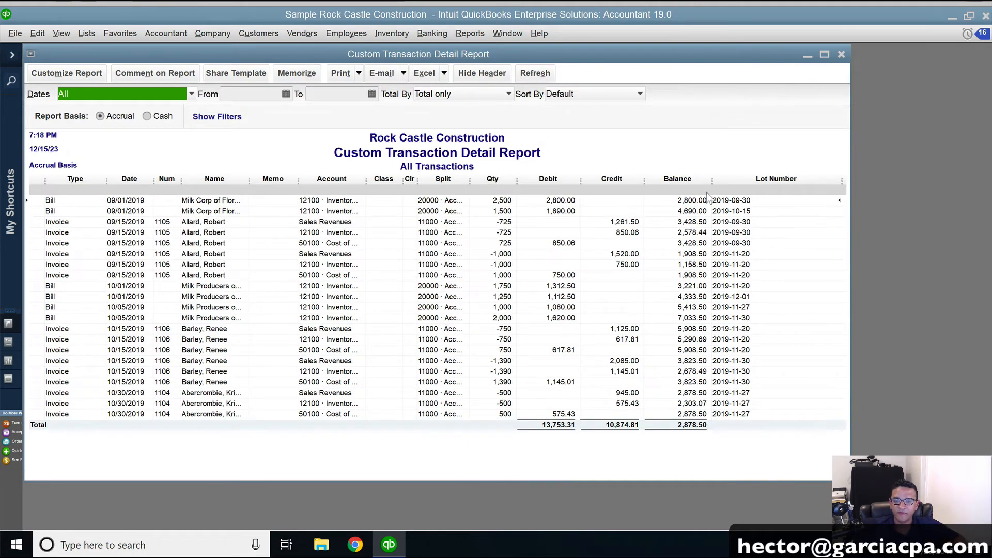
- Remove the Memo, Class, Clr, Split, Debit, Credit and Balance columns, narrow the Type column and widen the Account column
{"action": "left_click_drag", "start_coordinate": [706, 178], "coordinate": [394, 176]}
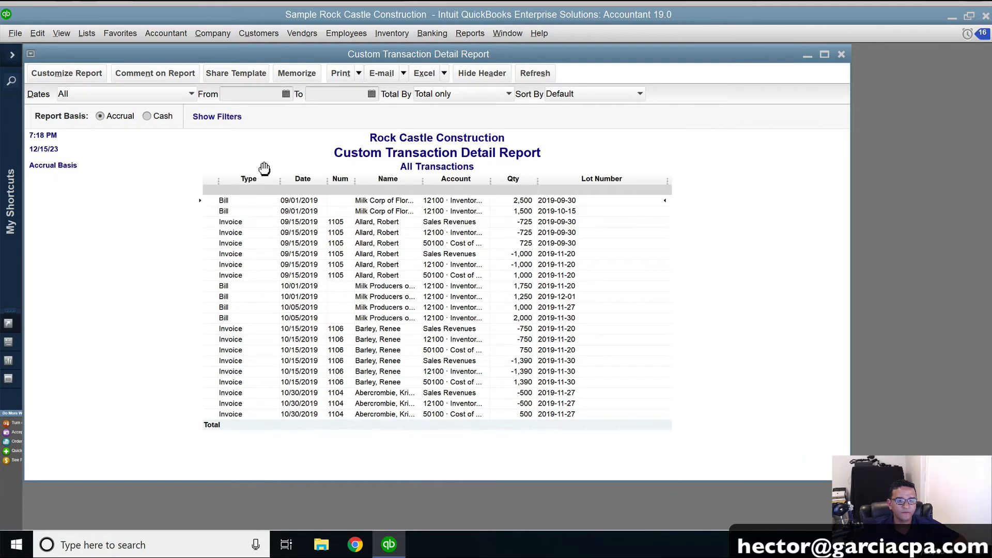
{"action": "left_click_drag", "start_coordinate": [278, 179], "coordinate": [252, 177]}
{"action": "left_click_drag", "start_coordinate": [478, 178], "coordinate": [509, 178]}
- Magnify the report to examine the account, quantity and lot number of each transaction line
{"action": "key", "text": "super+plus"}
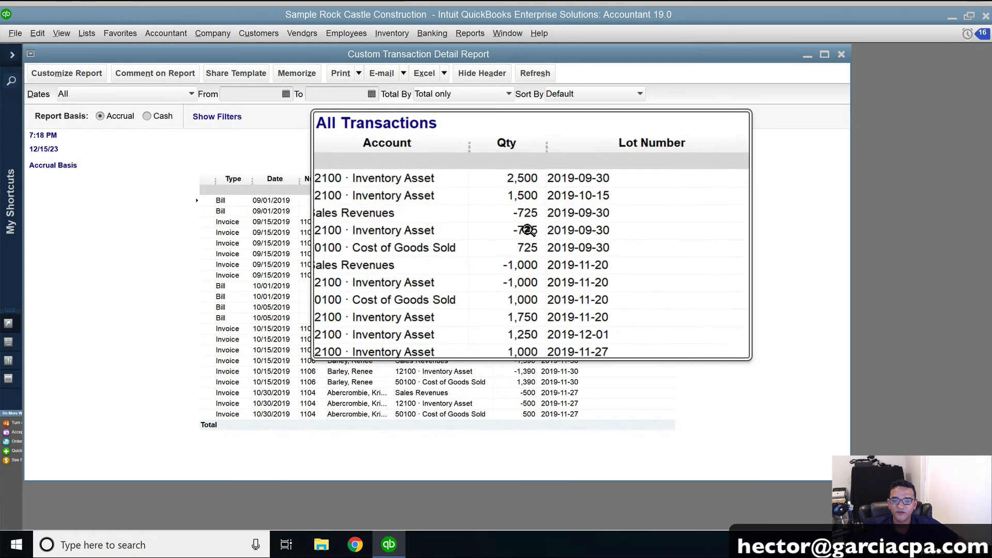
{"action": "key", "text": "super+minus"}
{"action": "key", "text": "super+minus"}
{"action": "key", "text": "super+minus"}
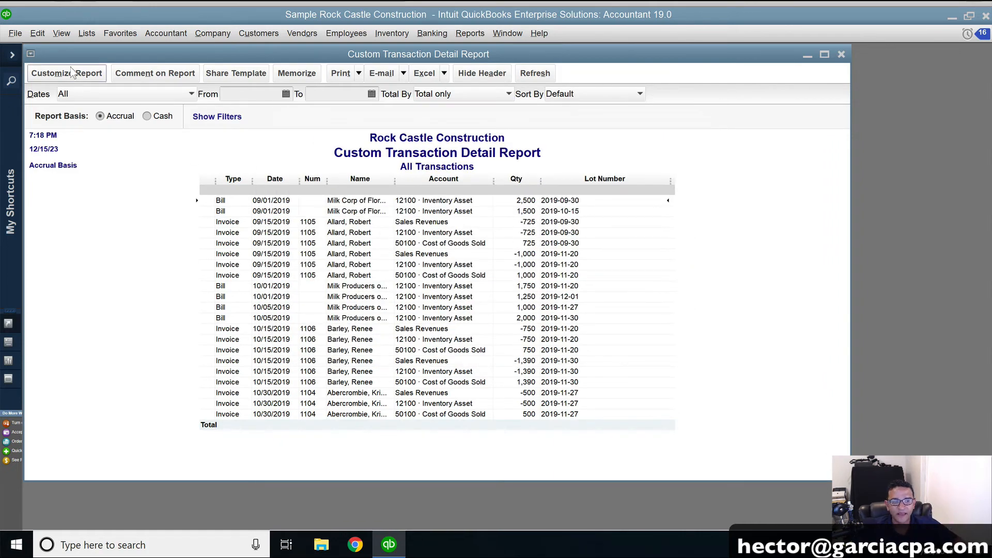
{"action": "key", "text": "super+plus"}
{"action": "key", "text": "super+plus"}
{"action": "key", "text": "super+minus"}
{"action": "key", "text": "super+minus"}
{"action": "key", "text": "super+minus"}
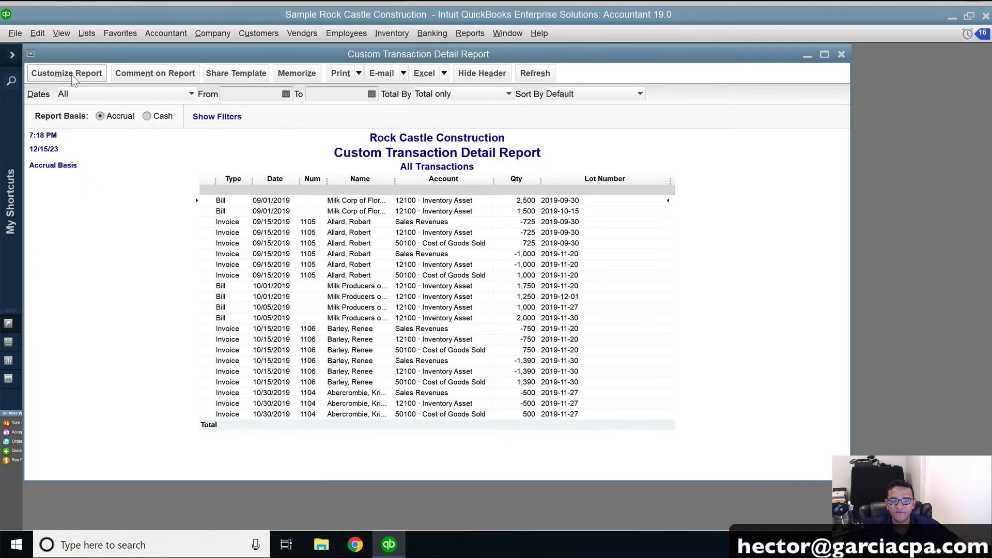
- Filter the report to the 12100 · Inventory Asset account and remove the Num, Name and Account columns
{"action": "left_click", "coordinate": [72, 77]}
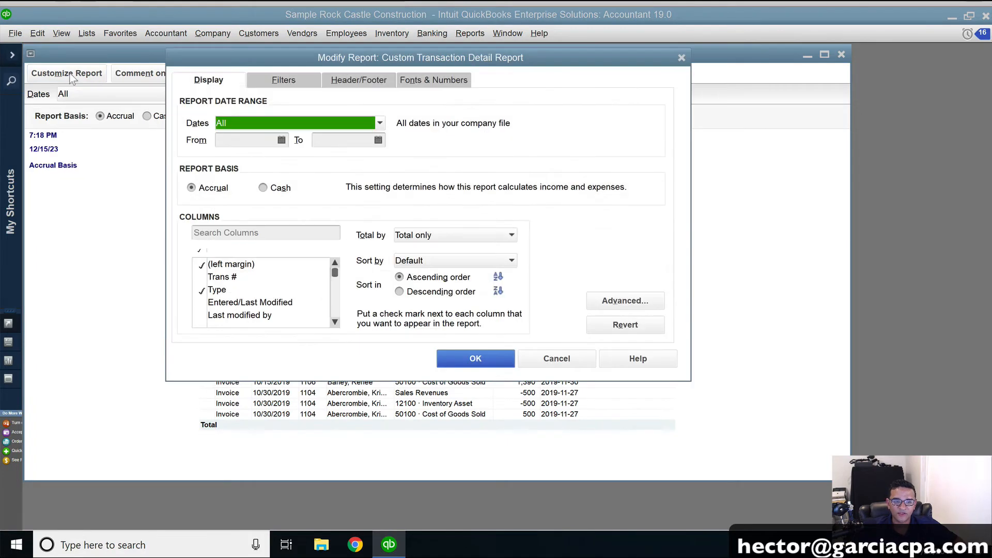
{"action": "left_click", "coordinate": [285, 82]}
{"action": "left_click", "coordinate": [383, 146]}
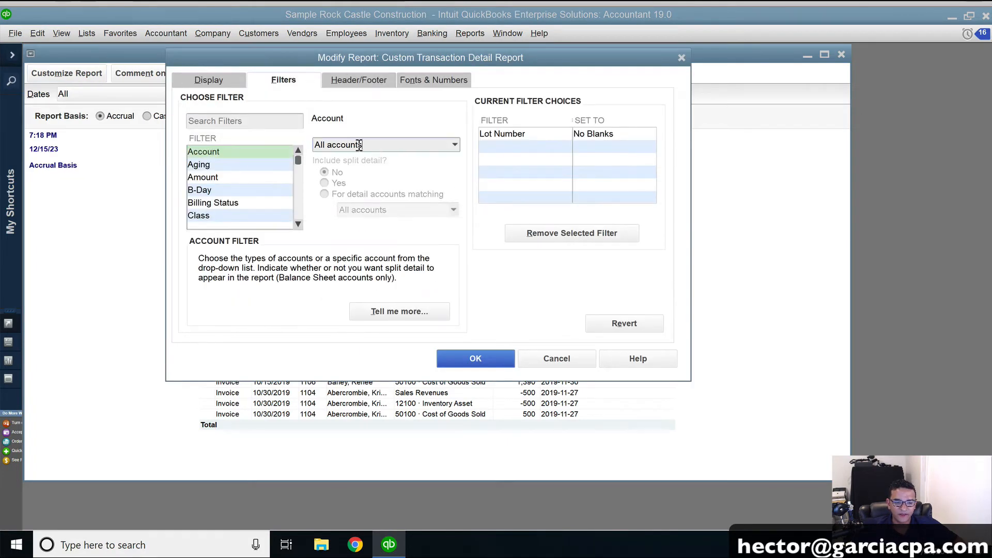
{"action": "type", "text": "Inventory Asset"}
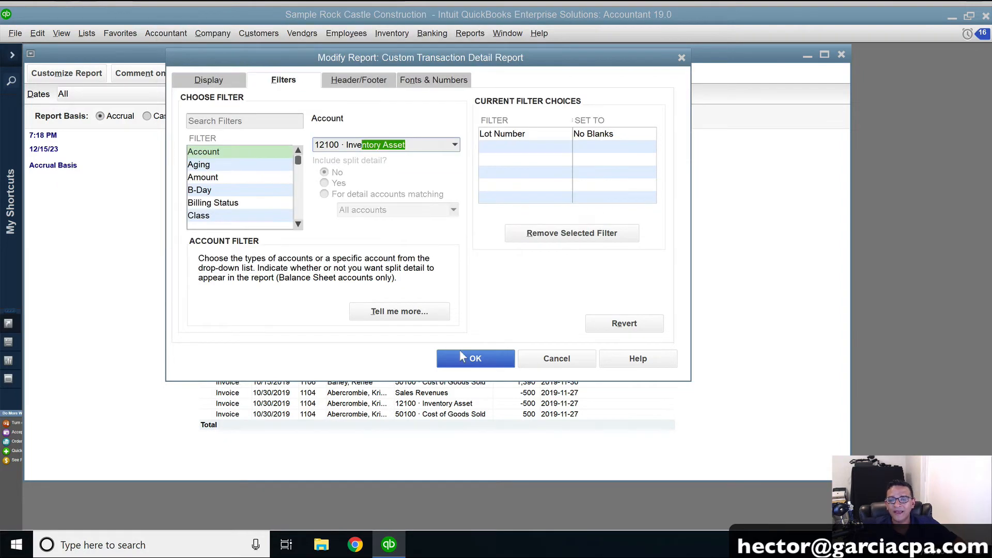
{"action": "left_click", "coordinate": [458, 357]}
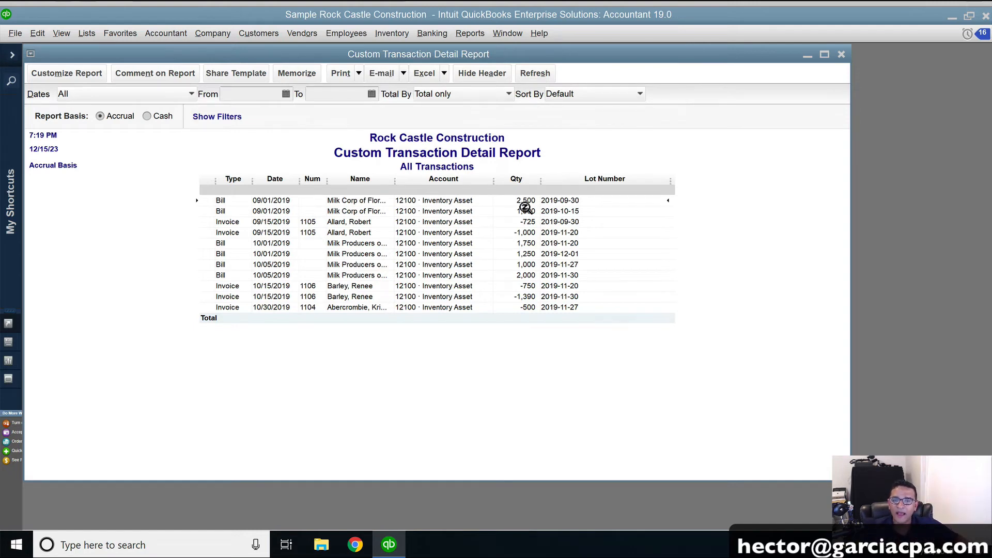
{"action": "left_click_drag", "start_coordinate": [493, 178], "coordinate": [375, 178]}
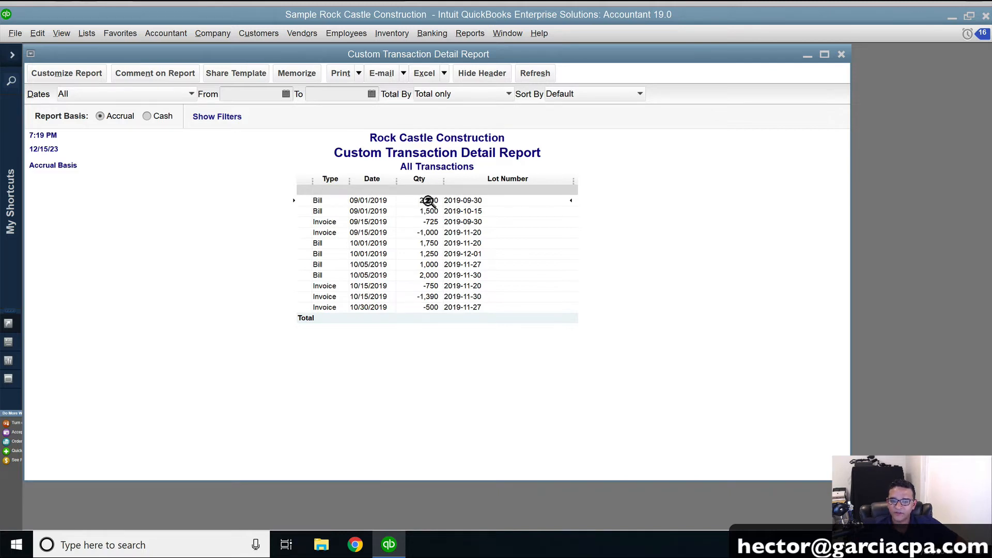
- Add the Item column to the report and widen it
{"action": "left_click", "coordinate": [68, 78]}
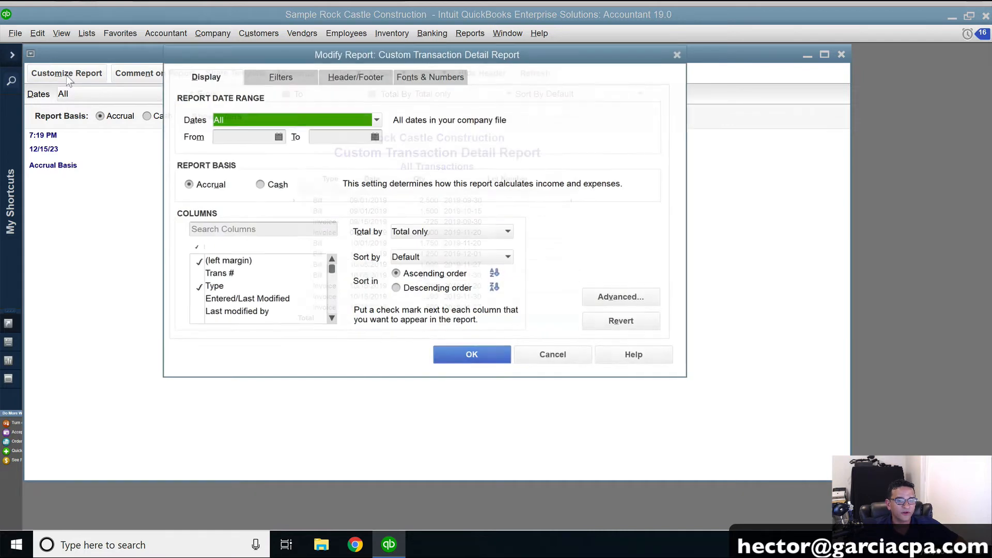
{"action": "left_click", "coordinate": [210, 229]}
{"action": "type", "text": "item"}
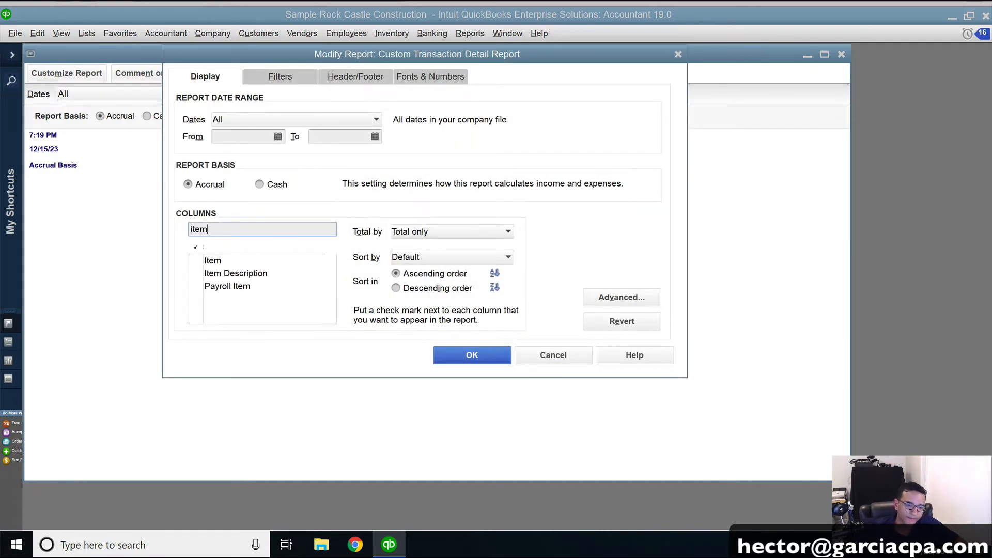
{"action": "left_click", "coordinate": [197, 261]}
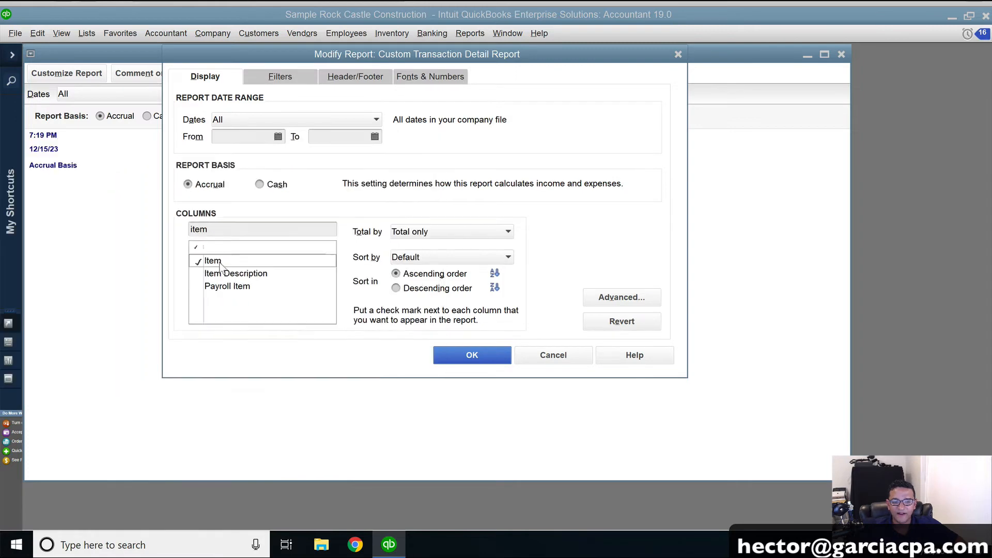
{"action": "left_click", "coordinate": [466, 345]}
{"action": "left_click_drag", "start_coordinate": [415, 180], "coordinate": [449, 175]}
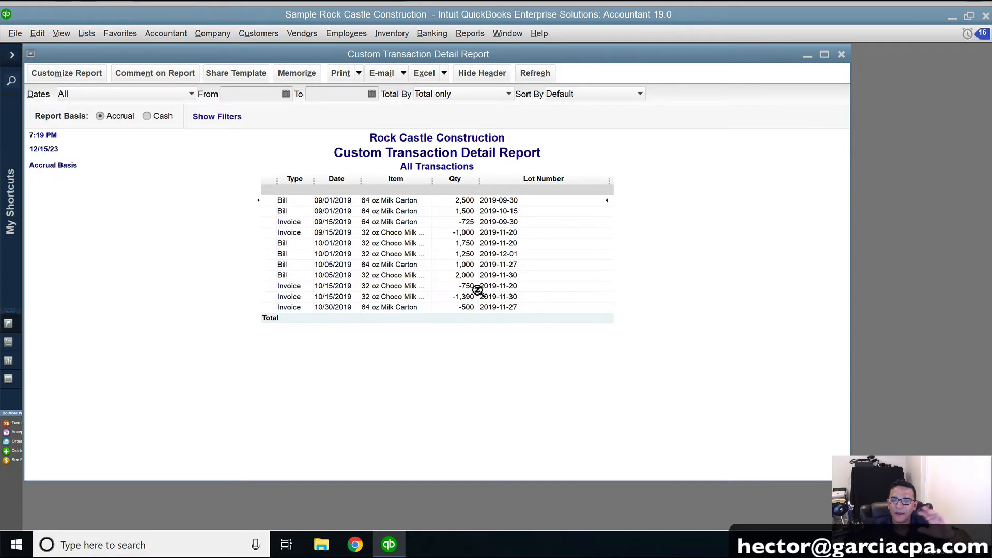
- Total the report by Item detail, narrow the Lot Number column and widen the Item column to show full item names
{"action": "left_click", "coordinate": [457, 94]}
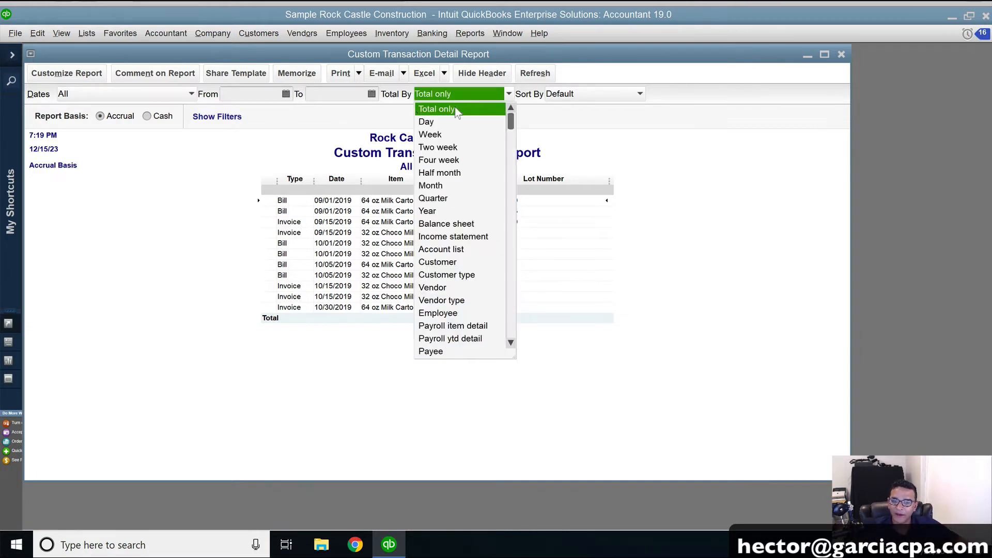
{"action": "scroll", "coordinate": [470, 284], "scroll_direction": "down", "scroll_amount": 1}
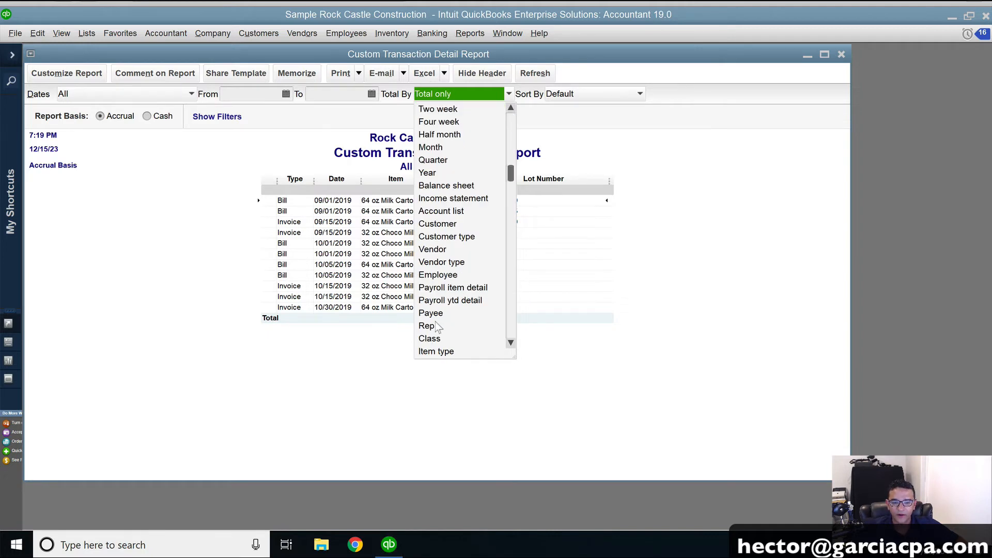
{"action": "left_click", "coordinate": [509, 329]}
{"action": "left_click", "coordinate": [450, 250]}
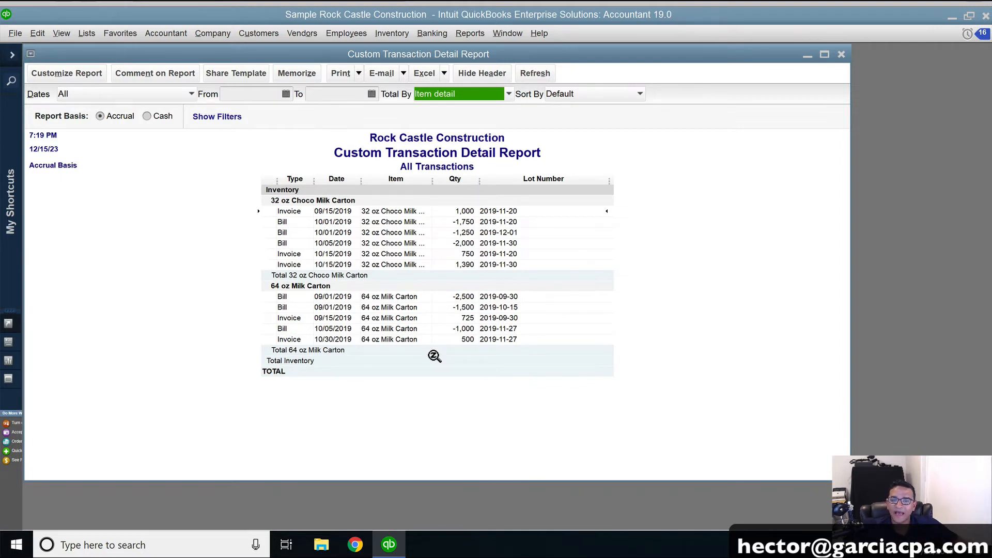
{"action": "left_click_drag", "start_coordinate": [602, 174], "coordinate": [552, 178]}
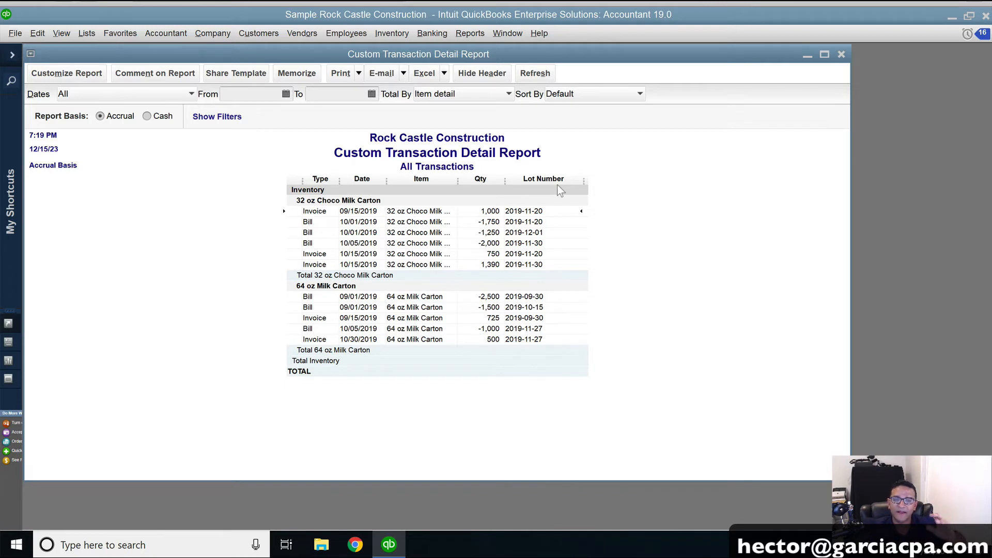
{"action": "left_click_drag", "start_coordinate": [457, 176], "coordinate": [467, 171]}
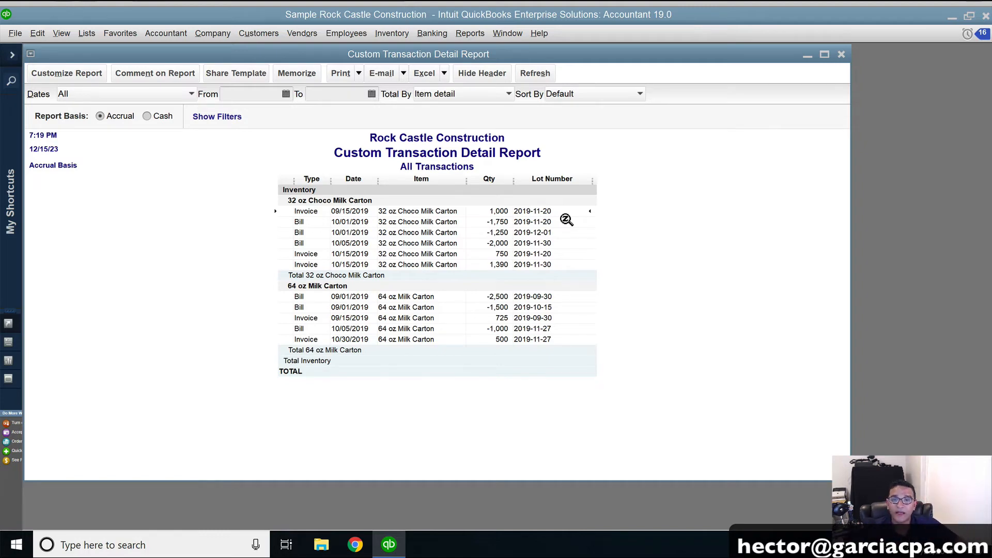
- Memorize the report as "Transactions with Lot/Expirations Date" and refresh it
{"action": "left_click", "coordinate": [297, 72]}
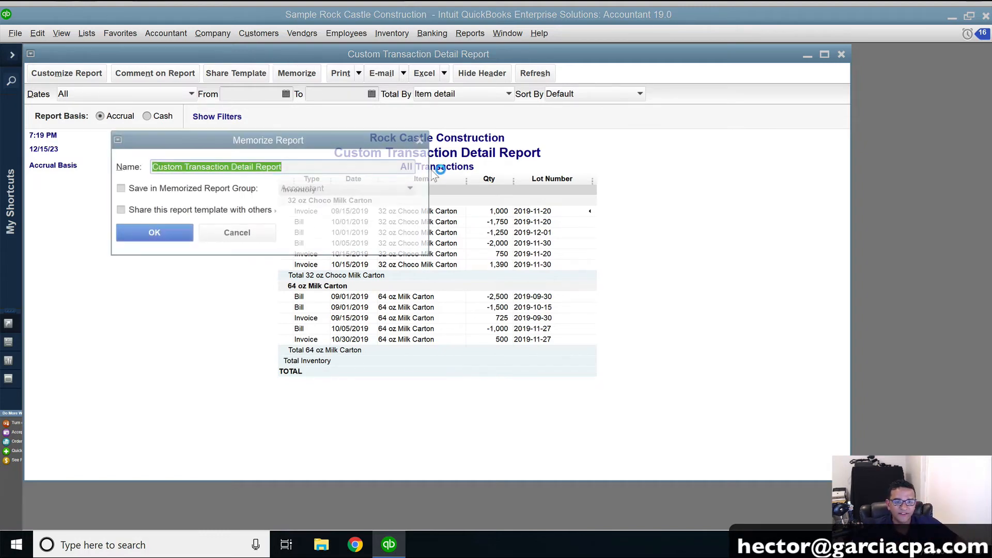
{"action": "type", "text": "Tr"}
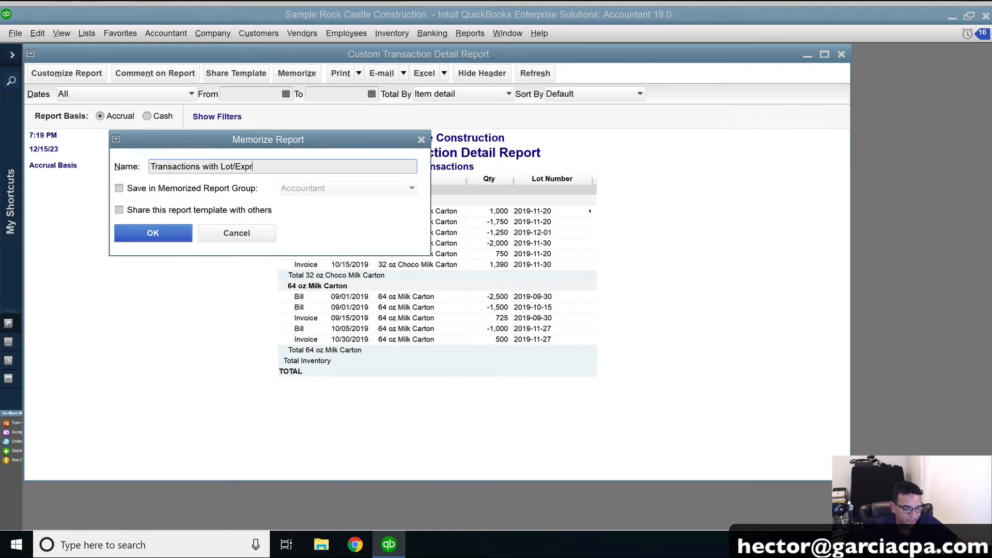
{"action": "type", "text": "ansactions with Lot/Expirations Daye"}
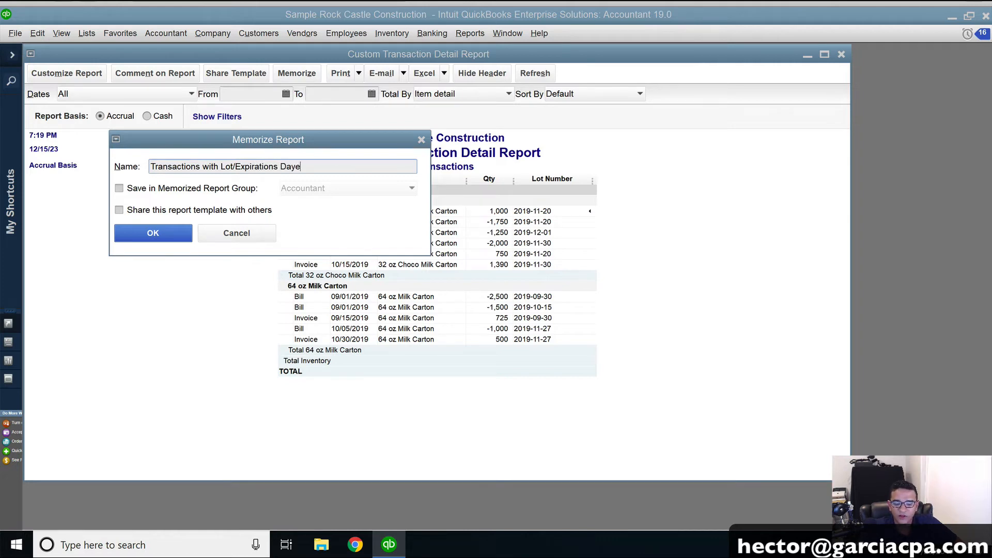
{"action": "key", "text": "BackSpace"}
{"action": "key", "text": "BackSpace"}
{"action": "type", "text": "te"}
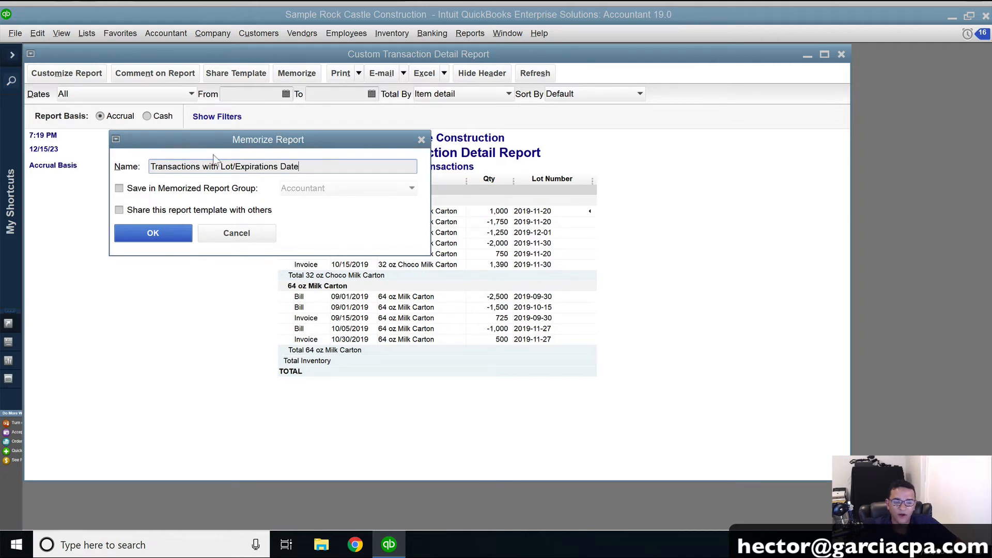
{"action": "left_click", "coordinate": [166, 232]}
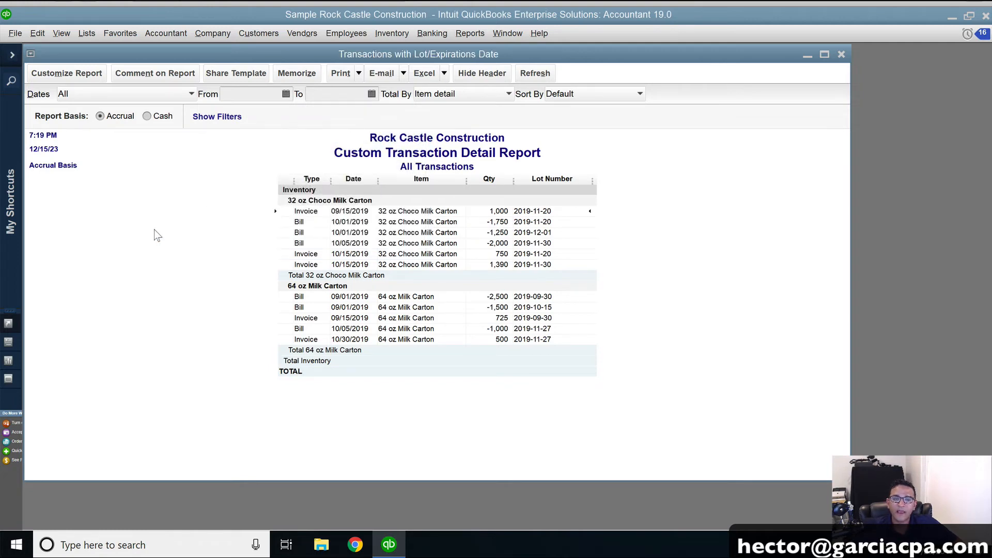
{"action": "left_click", "coordinate": [548, 74]}
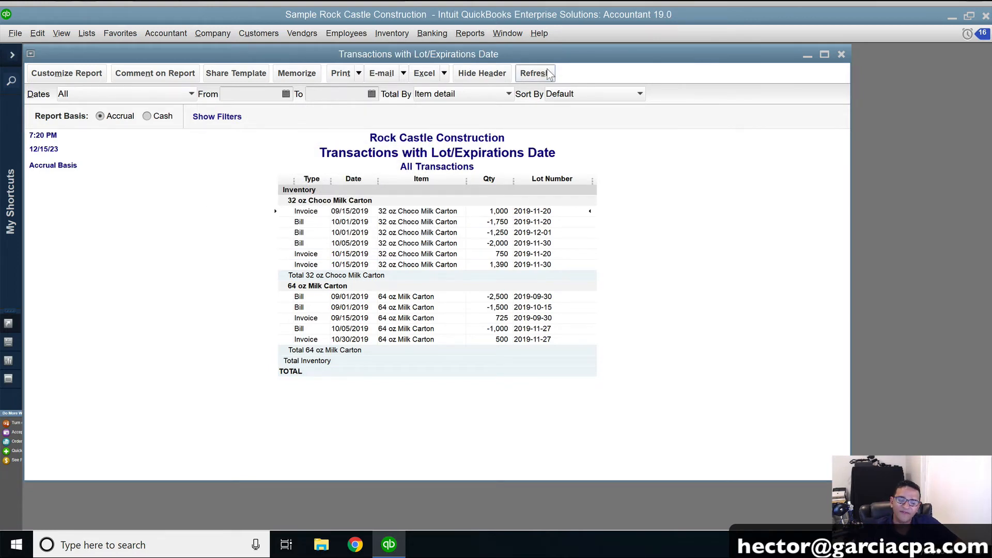
- Close the report, reopen the memorized "Transactions with Lot/Expirations Date" report and narrow its window
{"action": "key", "text": "Escape"}
{"action": "left_click", "coordinate": [466, 39]}
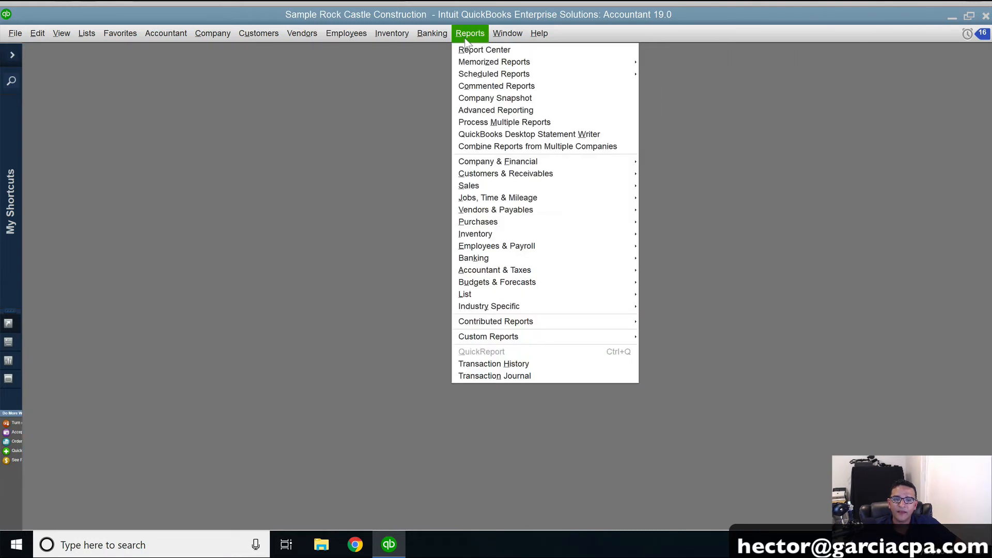
{"action": "mouse_move", "coordinate": [526, 69]}
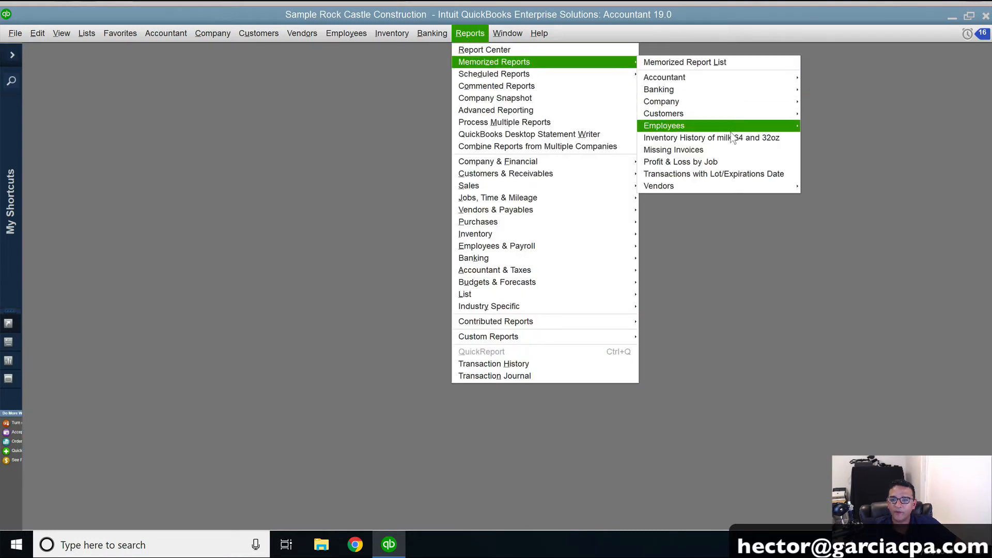
{"action": "left_click", "coordinate": [723, 179]}
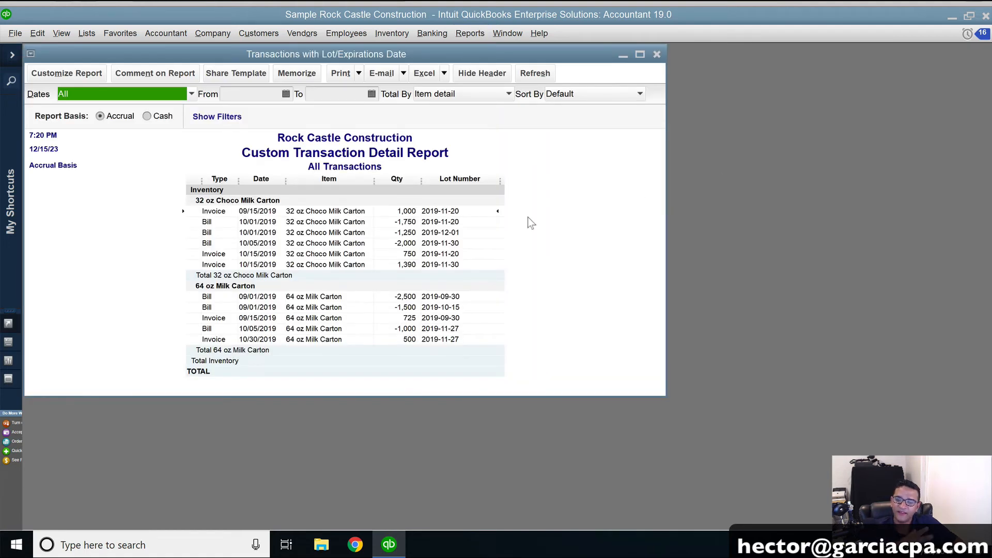
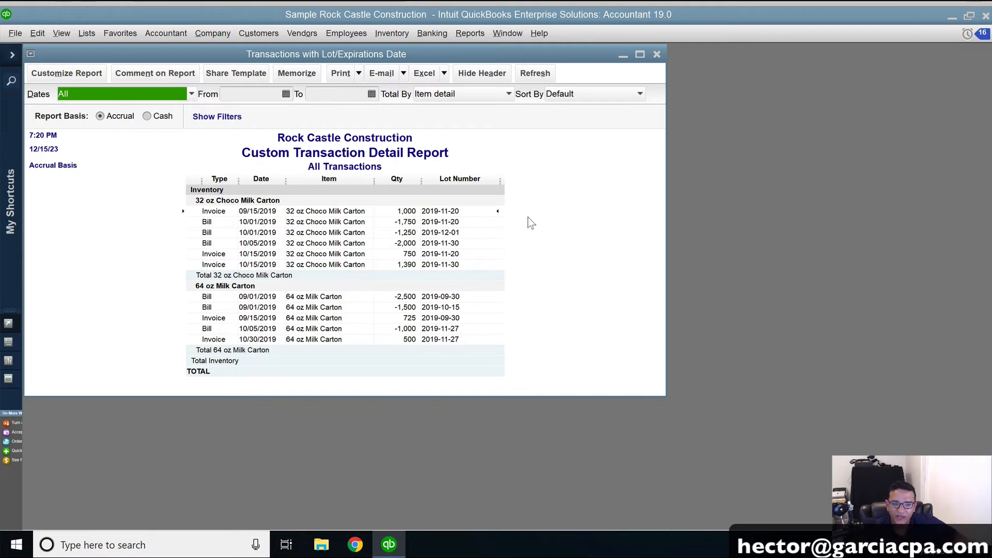
{"action": "left_click_drag", "start_coordinate": [665, 398], "coordinate": [458, 397]}
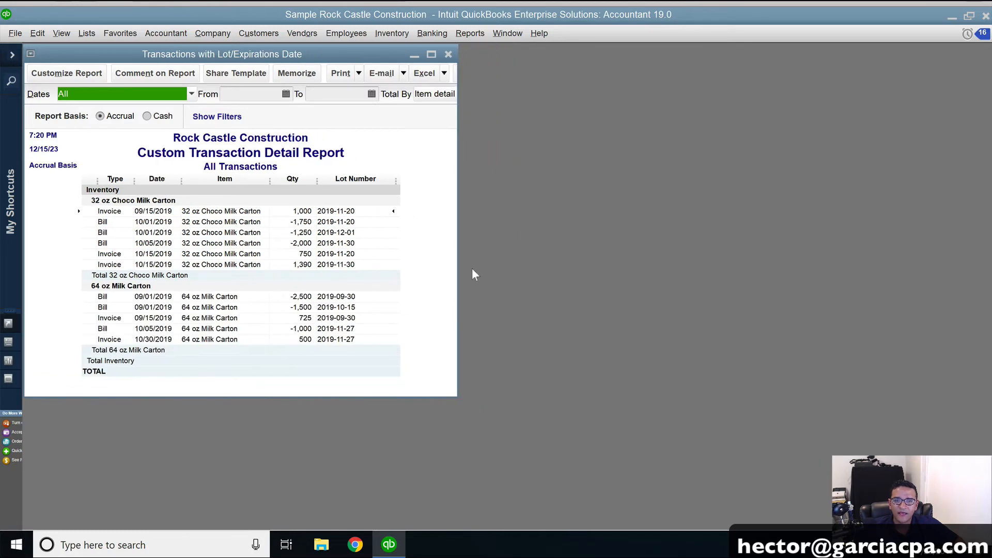
- Open the Inventory Stock Status by Item report and examine the 32 oz Choco Milk Carton's on-hand transactions for all dates
{"action": "left_click", "coordinate": [385, 34]}
{"action": "mouse_move", "coordinate": [483, 38]}
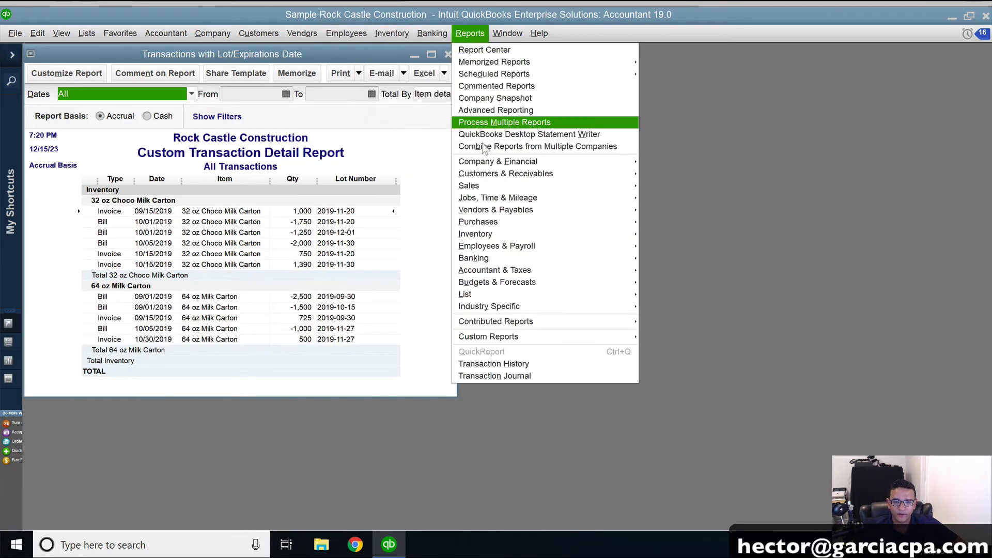
{"action": "mouse_move", "coordinate": [508, 239]}
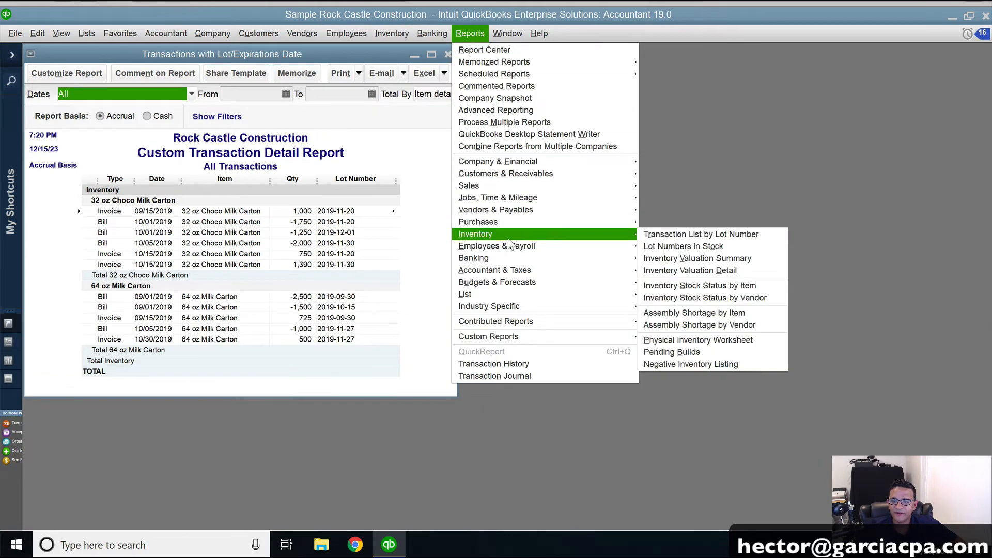
{"action": "left_click", "coordinate": [721, 284]}
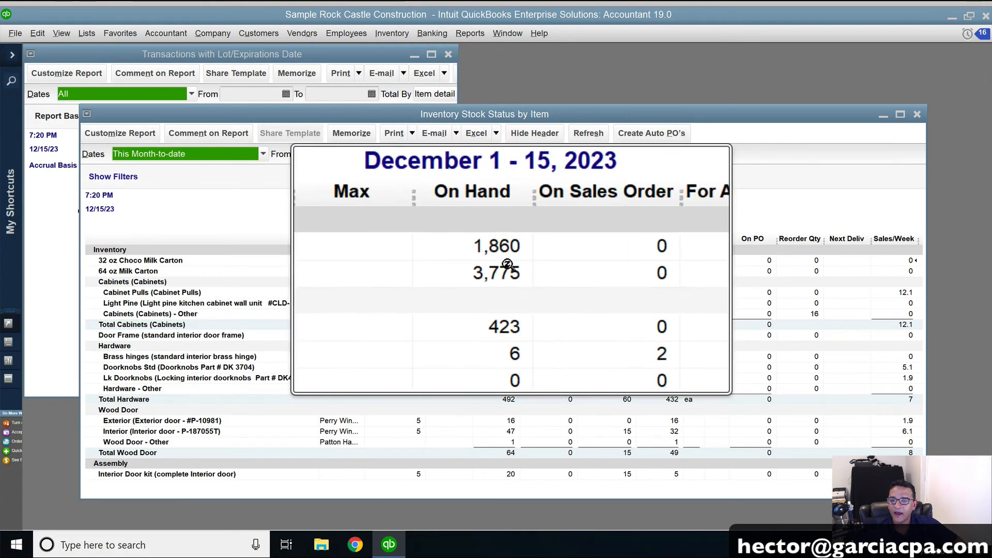
{"action": "double_click", "coordinate": [504, 260]}
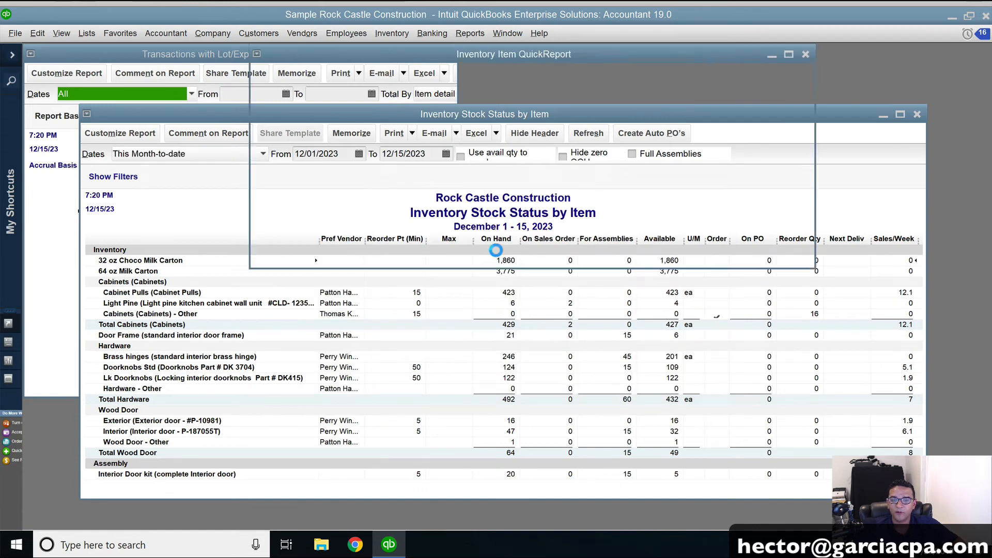
{"action": "key", "text": "a"}
{"action": "scroll", "coordinate": [556, 236], "scroll_direction": "down", "scroll_amount": 1}
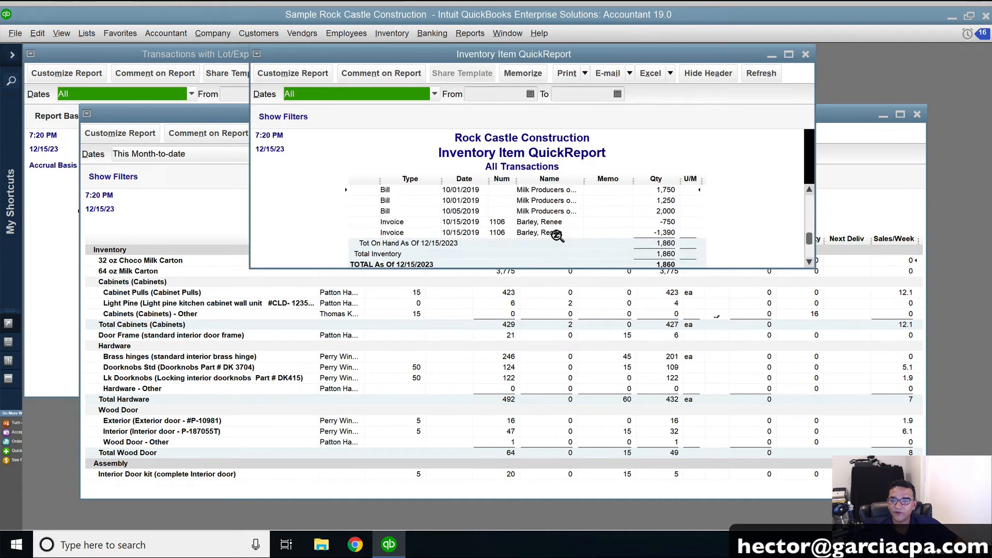
{"action": "scroll", "coordinate": [557, 235], "scroll_direction": "up", "scroll_amount": 3}
{"action": "key", "text": "Escape"}
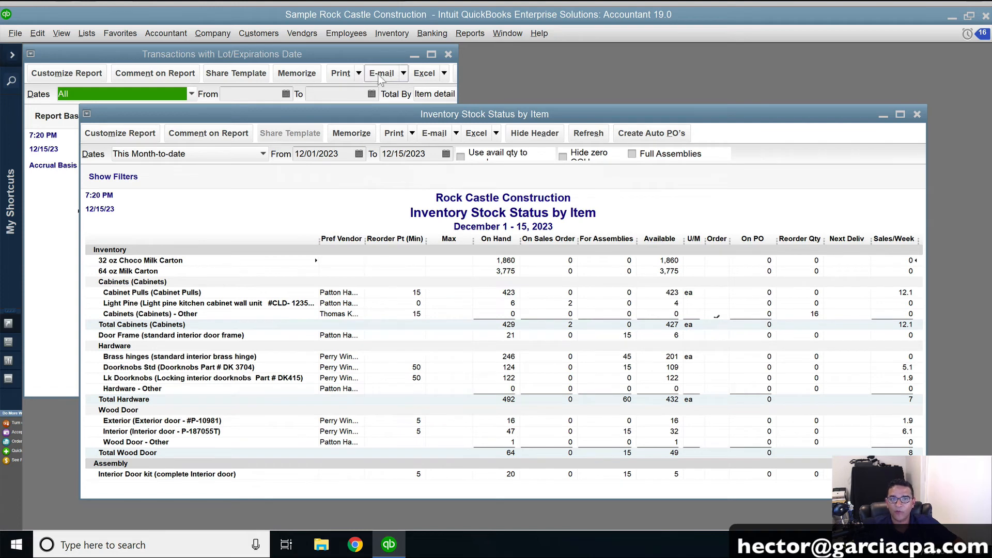
- View the 64 oz Milk Carton's quantity on hand by lot number in the Inventory Center, then return to the memorized lot report
{"action": "left_click", "coordinate": [381, 33]}
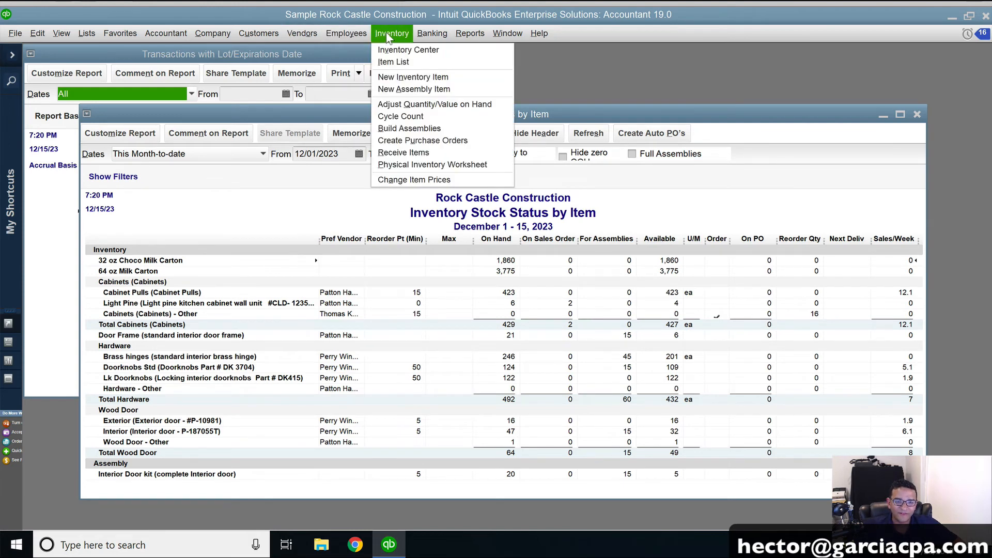
{"action": "left_click", "coordinate": [414, 52]}
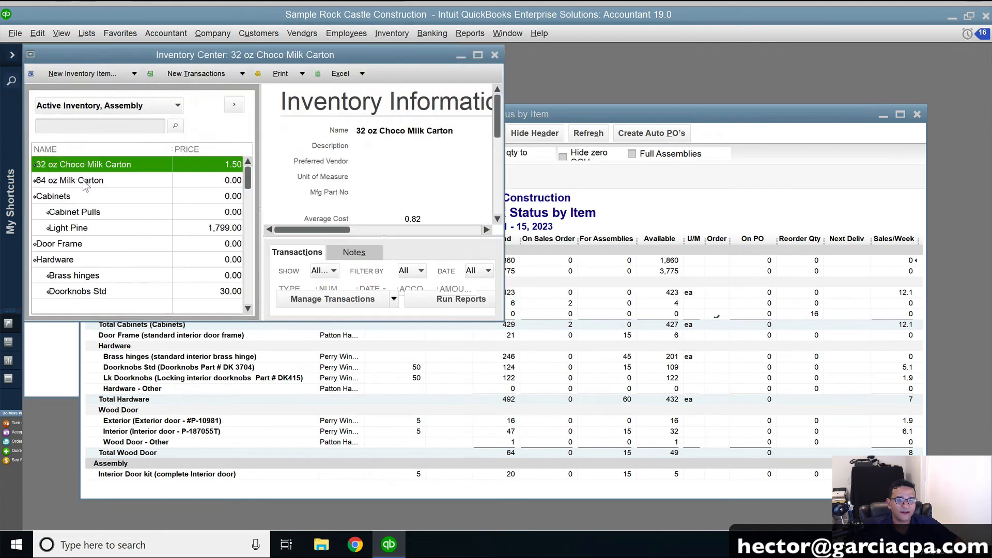
{"action": "left_click", "coordinate": [86, 185]}
{"action": "left_click", "coordinate": [478, 55]}
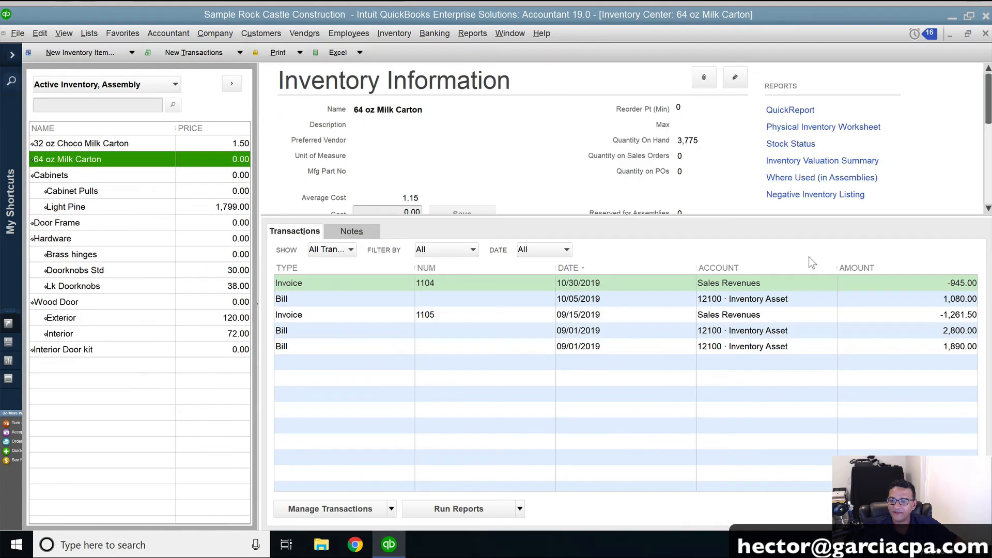
{"action": "scroll", "coordinate": [829, 164], "scroll_direction": "down", "scroll_amount": 5}
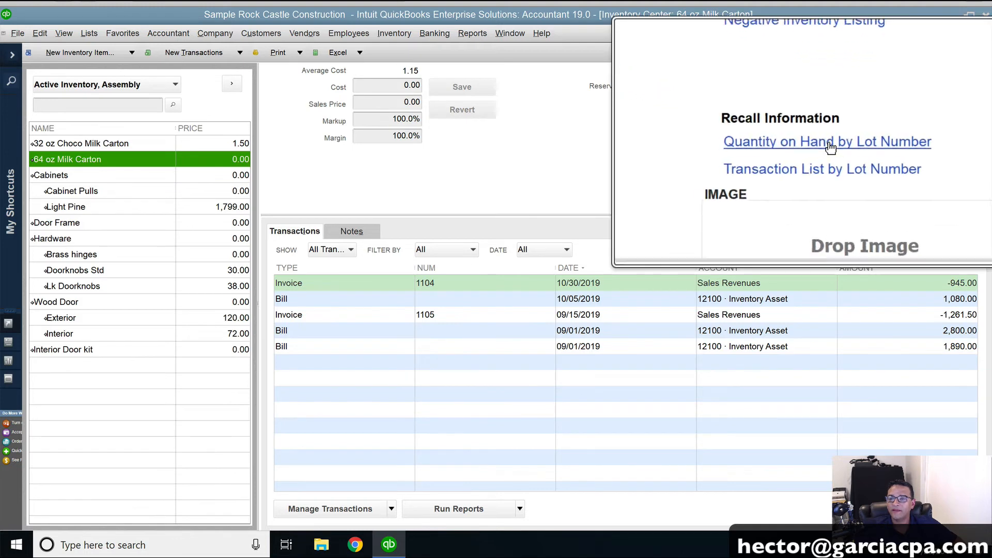
{"action": "left_click", "coordinate": [827, 144]}
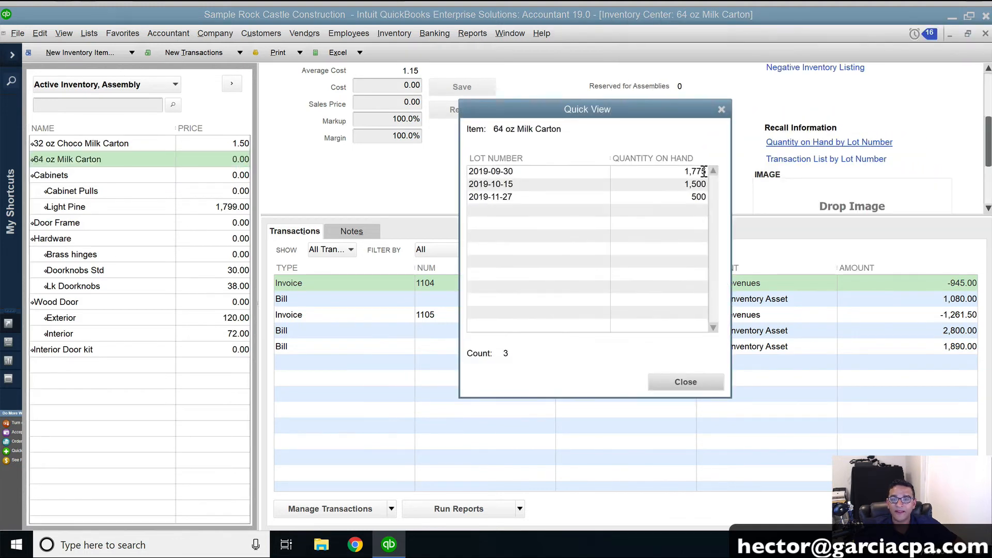
{"action": "left_click", "coordinate": [708, 171]}
{"action": "left_click", "coordinate": [685, 197]}
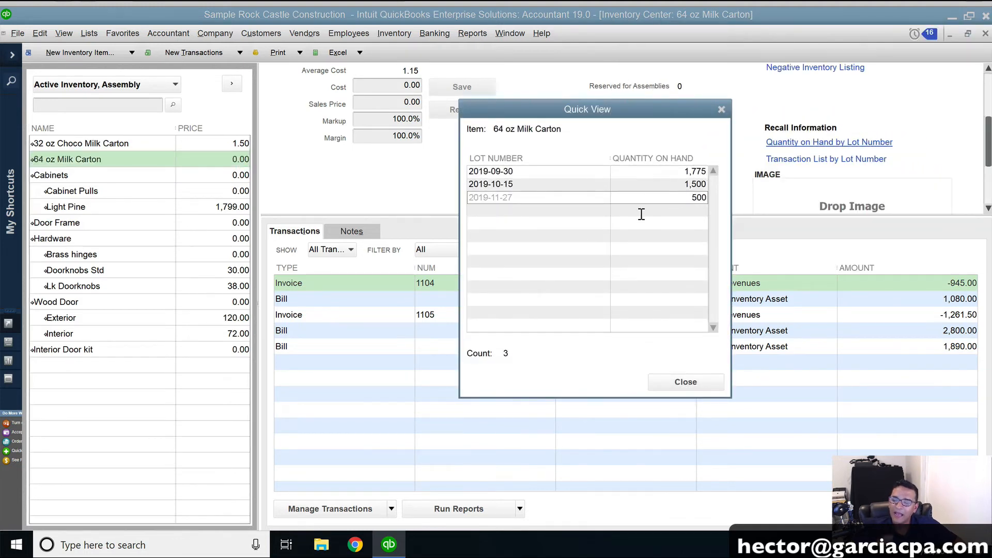
{"action": "left_click", "coordinate": [686, 382]}
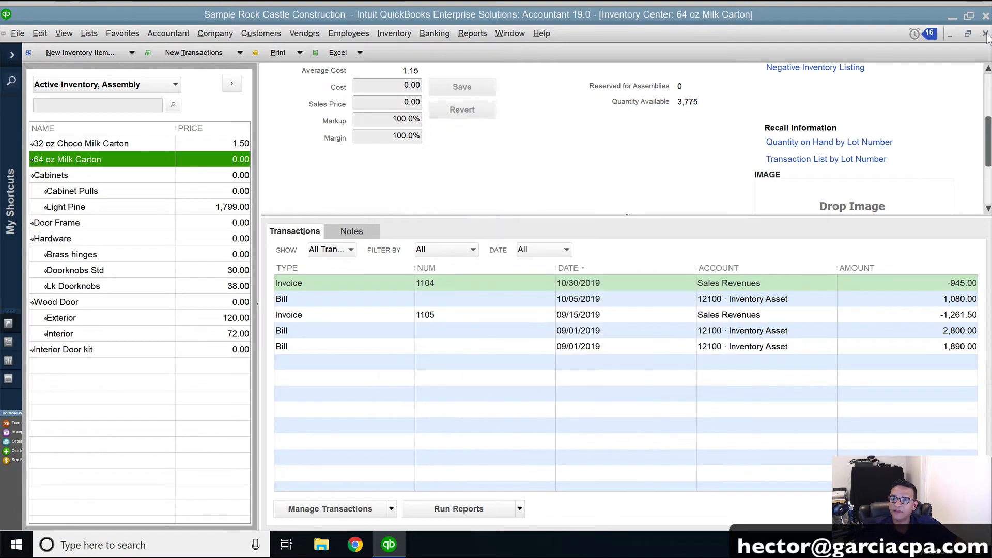
{"action": "left_click", "coordinate": [986, 34]}
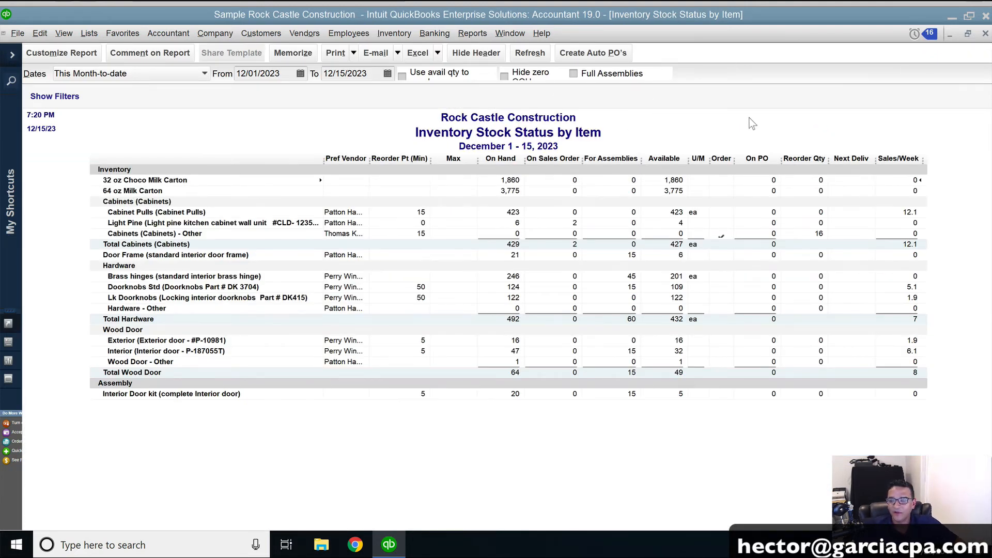
{"action": "key", "text": "Escape"}
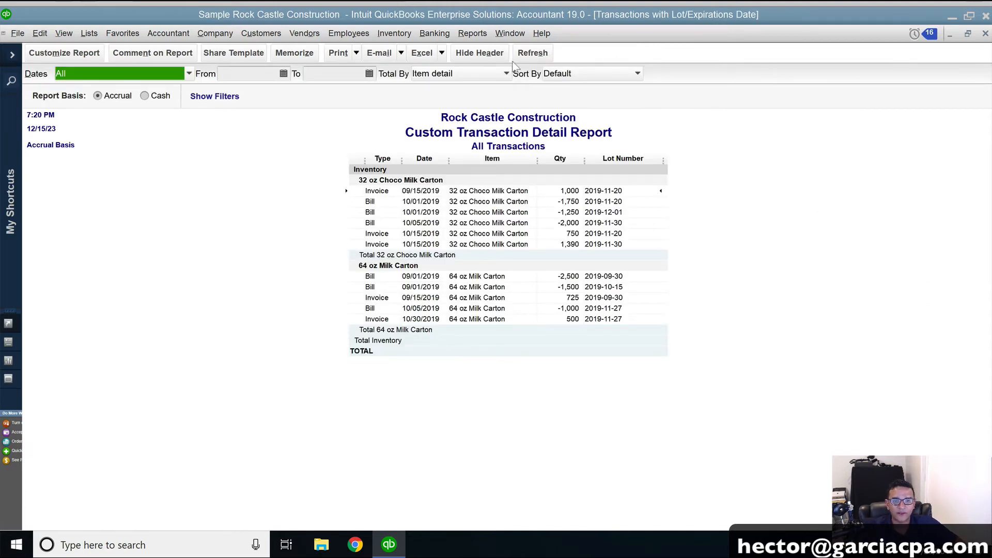
- Change the lot report's totaling from Item detail to Total only
{"action": "left_click", "coordinate": [440, 75]}
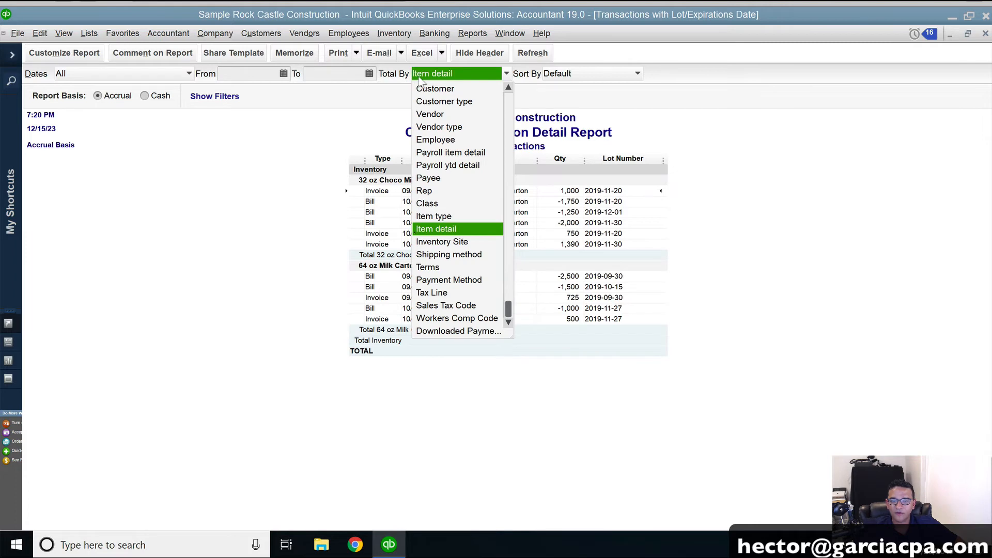
{"action": "scroll", "coordinate": [495, 103], "scroll_direction": "up", "scroll_amount": 4}
{"action": "left_click", "coordinate": [438, 88]}
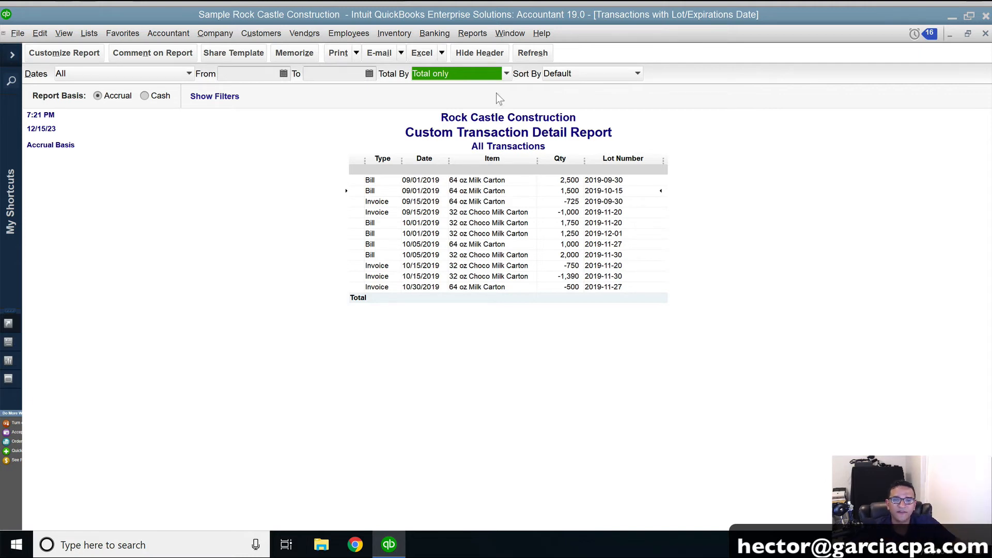
- Export the report to a new worksheet in a new Excel workbook without the QuickBooks Export Guide, and switch to Excel
{"action": "left_click", "coordinate": [430, 56]}
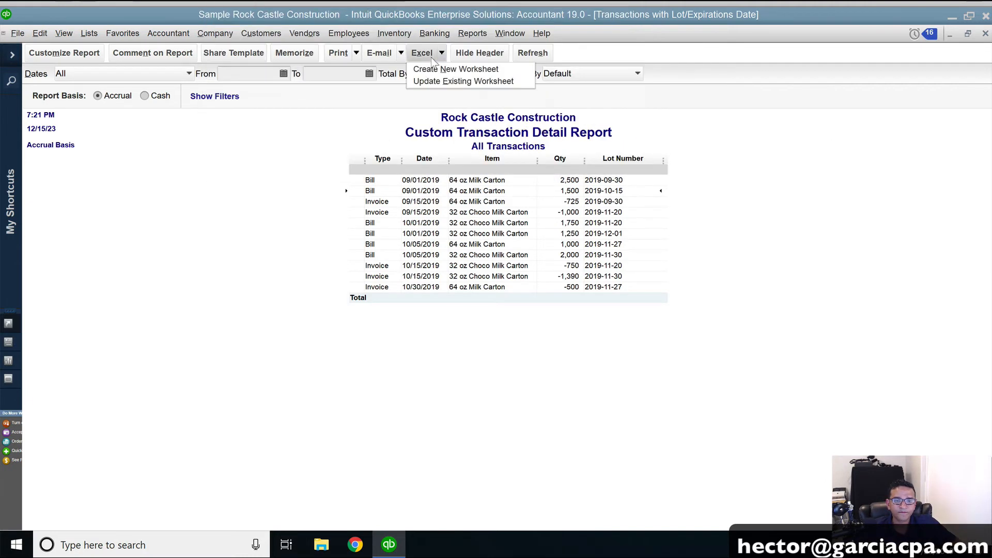
{"action": "left_click", "coordinate": [437, 71]}
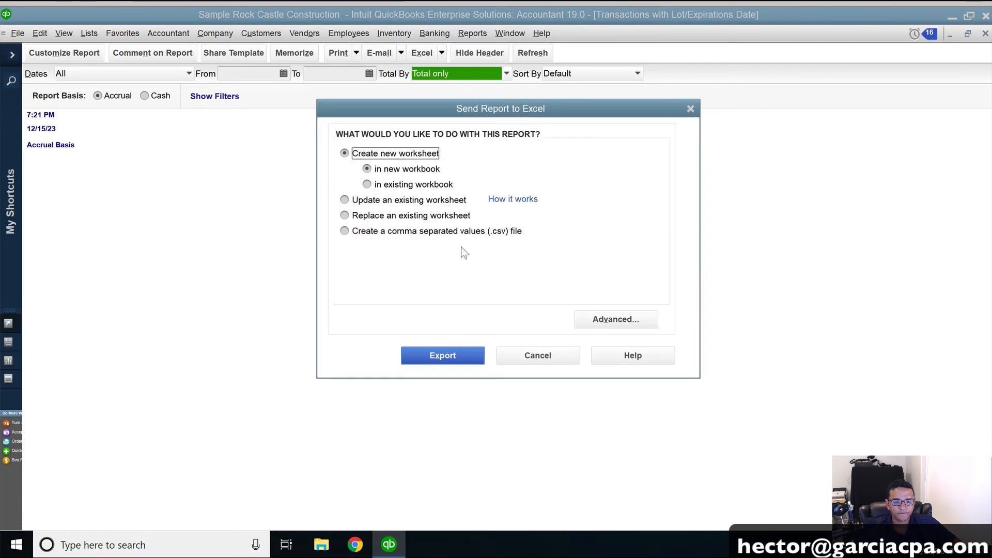
{"action": "left_click", "coordinate": [625, 320]}
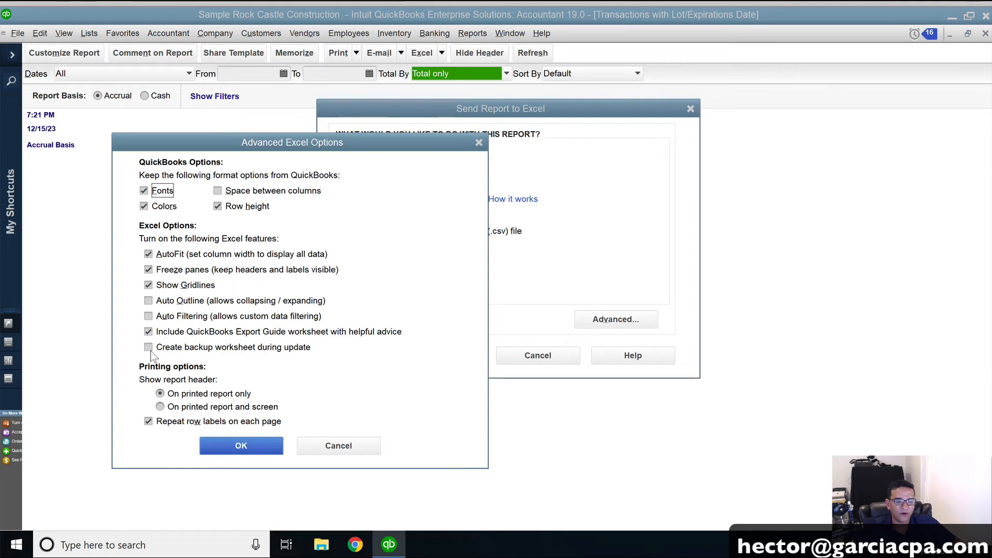
{"action": "left_click", "coordinate": [185, 335]}
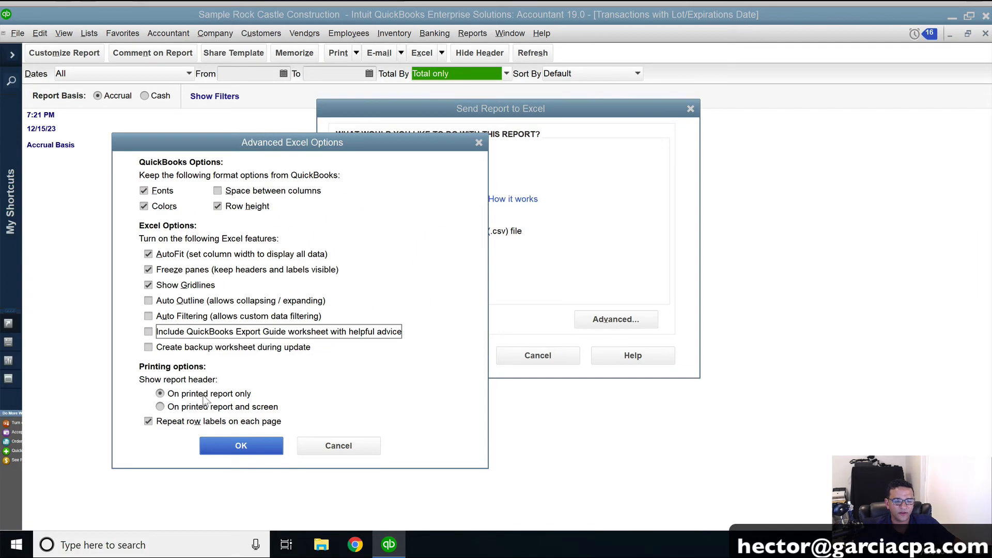
{"action": "left_click", "coordinate": [246, 448]}
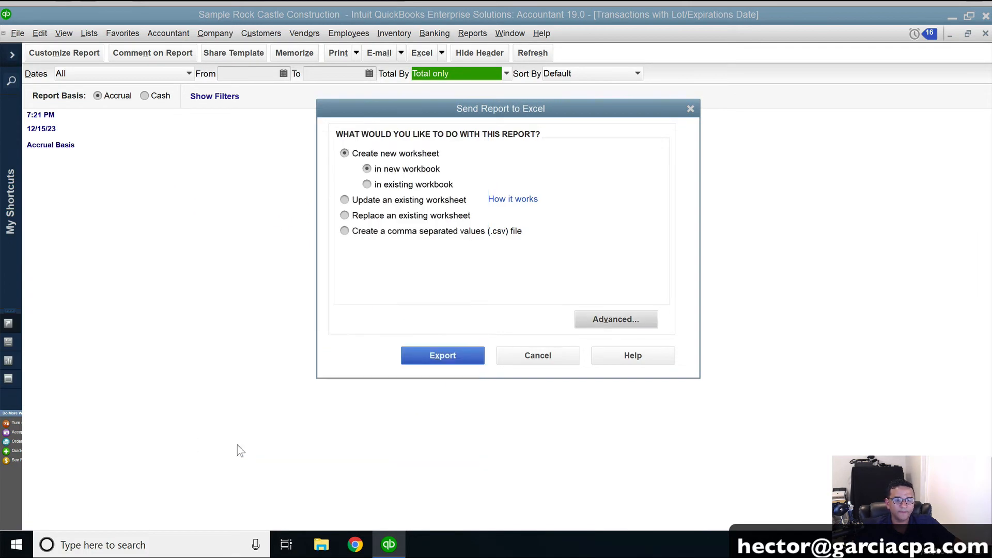
{"action": "left_click", "coordinate": [445, 360]}
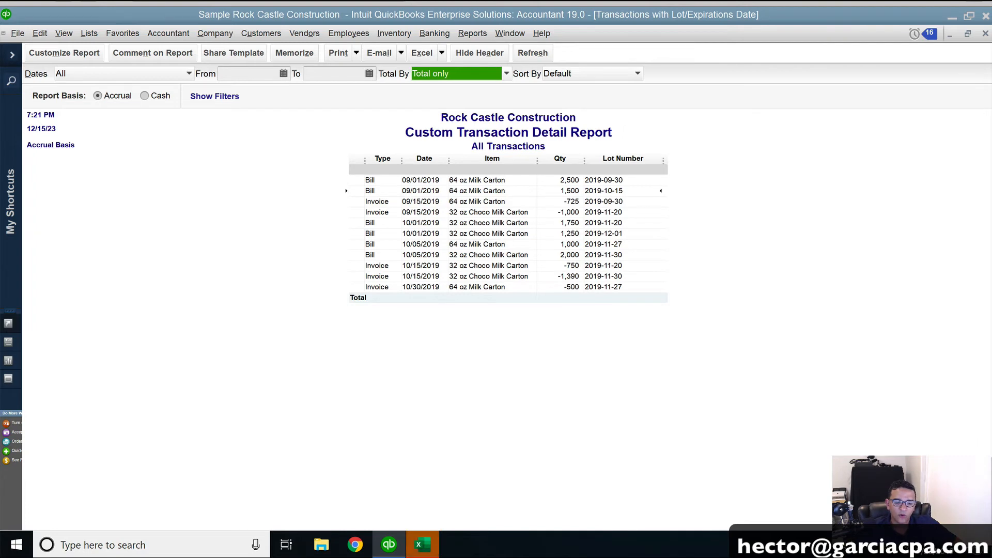
{"action": "left_click", "coordinate": [406, 261]}
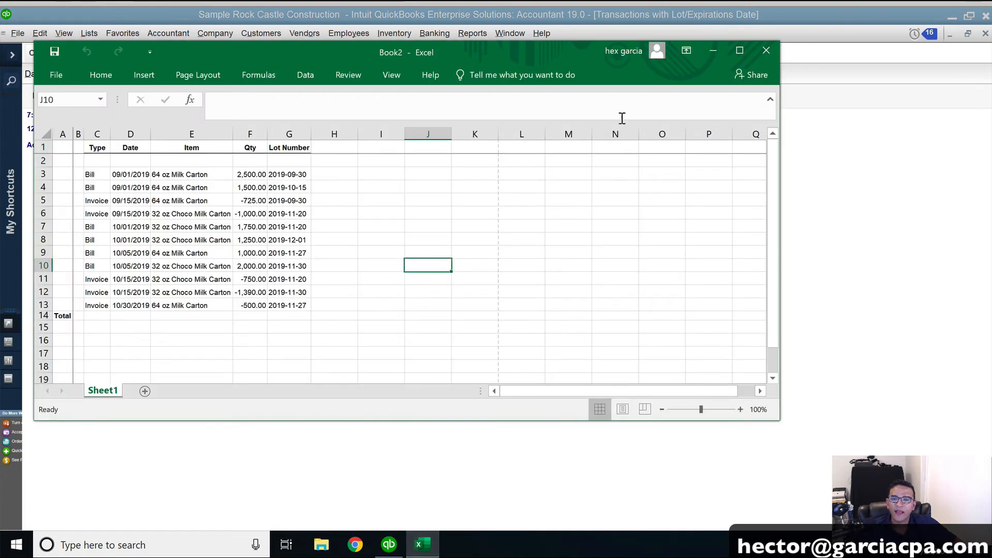
- Maximize the exported workbook's window and enlarge the worksheet's zoom so the lot data is easier to read
{"action": "left_click", "coordinate": [740, 50]}
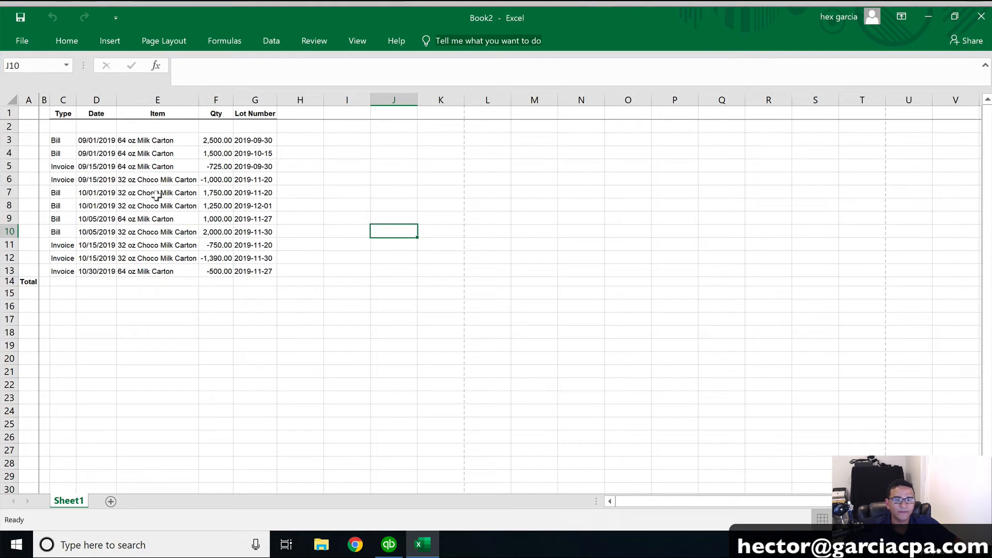
{"action": "left_click", "coordinate": [359, 41]}
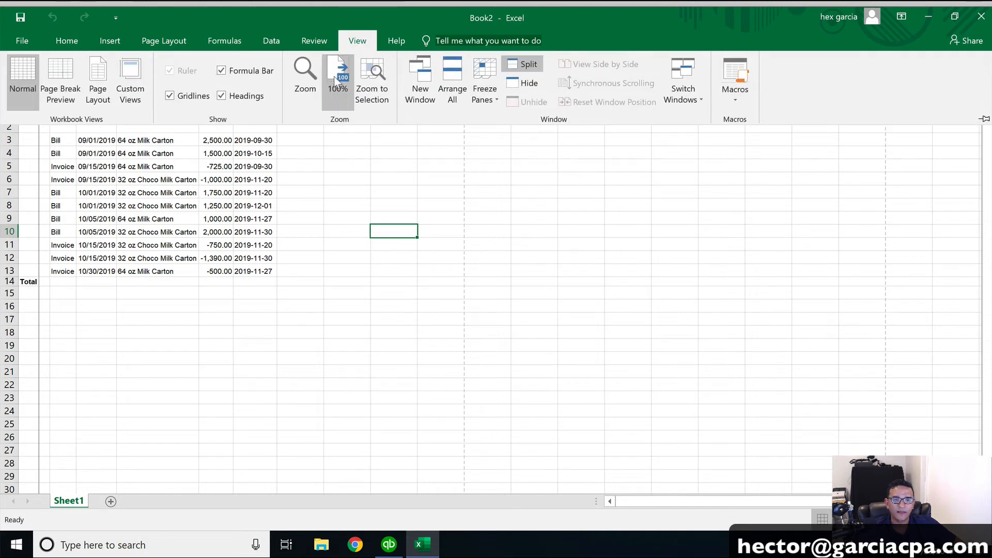
{"action": "left_click", "coordinate": [306, 77]}
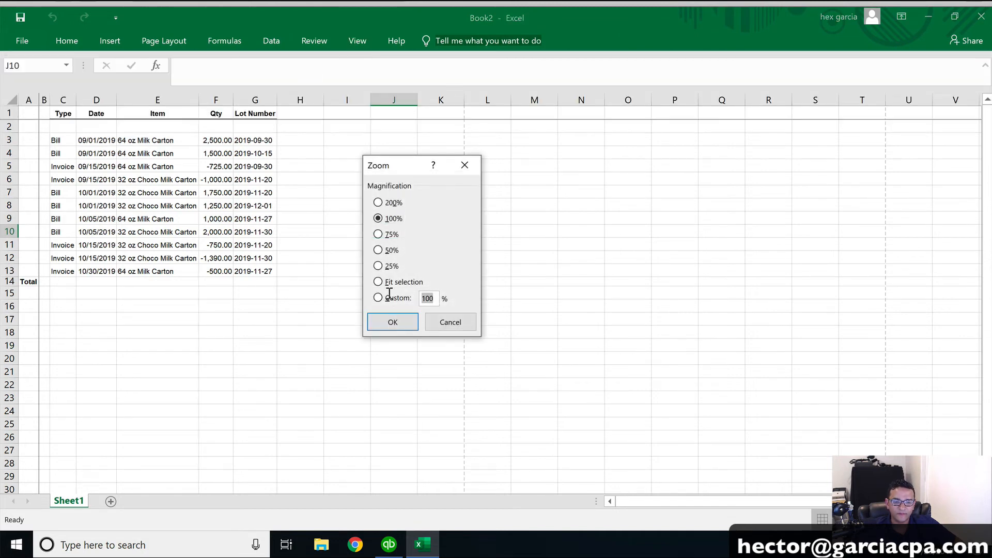
{"action": "key", "text": "Return"}
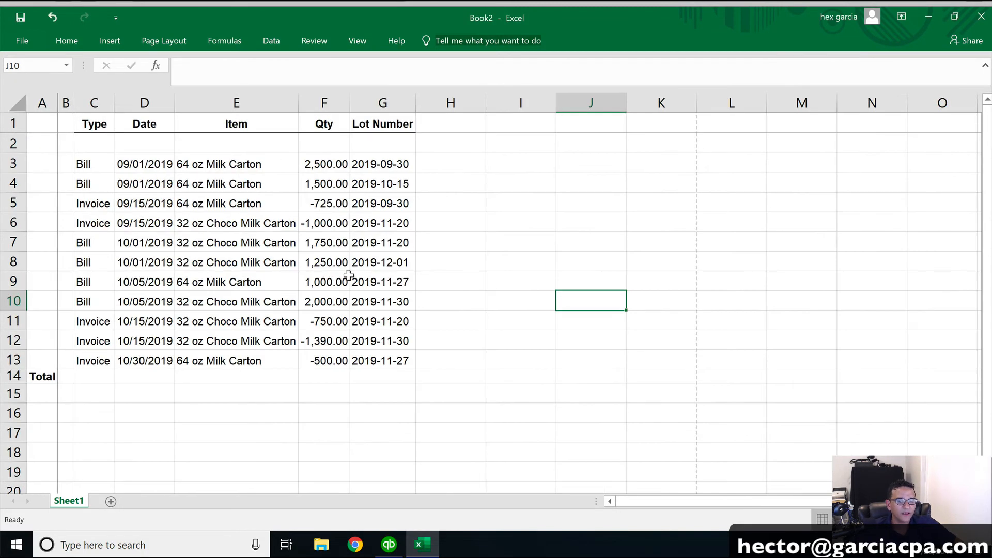
- Delete columns A and B ahead of the Type column, and delete the blank row 2 beneath the headers
{"action": "left_click", "coordinate": [395, 262]}
{"action": "left_click_drag", "start_coordinate": [44, 92], "coordinate": [63, 100]}
{"action": "right_click", "coordinate": [65, 101]}
{"action": "left_click", "coordinate": [95, 210]}
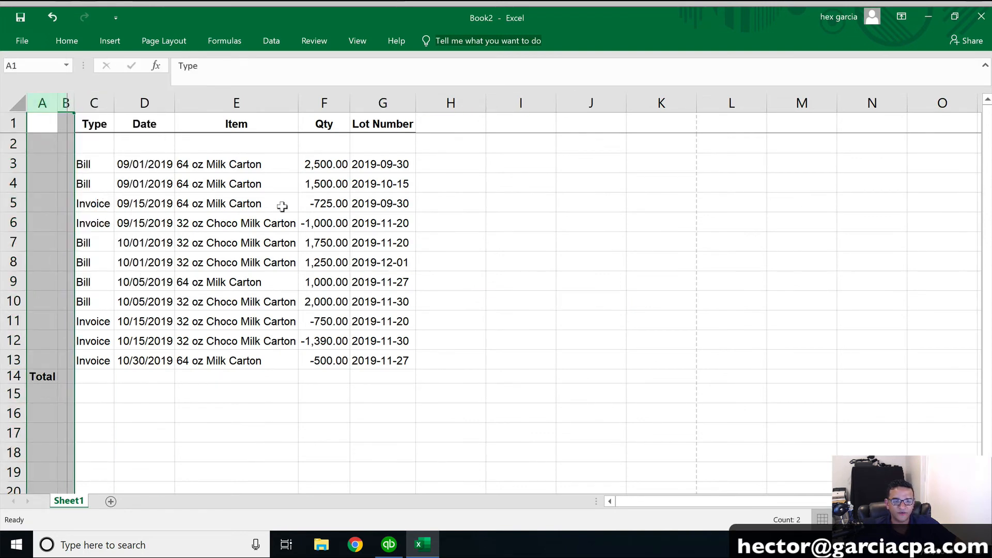
{"action": "left_click", "coordinate": [511, 203]}
{"action": "left_click", "coordinate": [23, 143]}
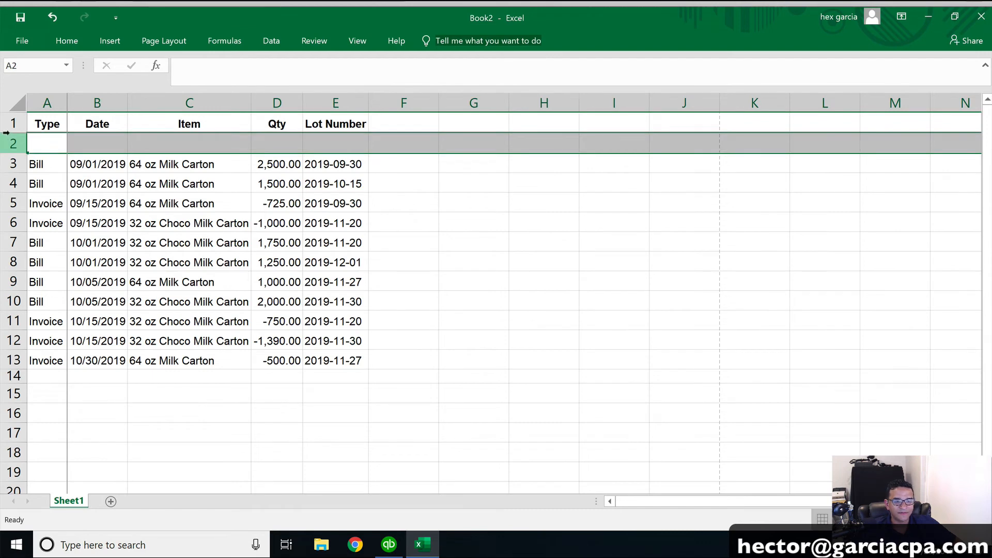
{"action": "right_click", "coordinate": [23, 143]}
{"action": "left_click", "coordinate": [61, 255]}
{"action": "left_click", "coordinate": [471, 243]}
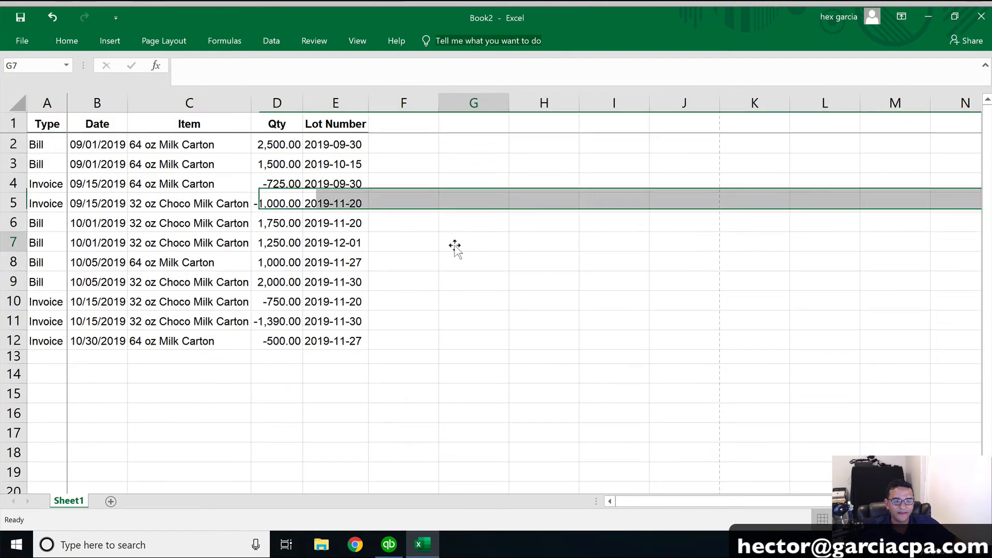
- Insert a PivotTable on a new worksheet from the cleaned table of types, dates, items, quantities and lot numbers
{"action": "left_click_drag", "start_coordinate": [46, 124], "coordinate": [337, 337]}
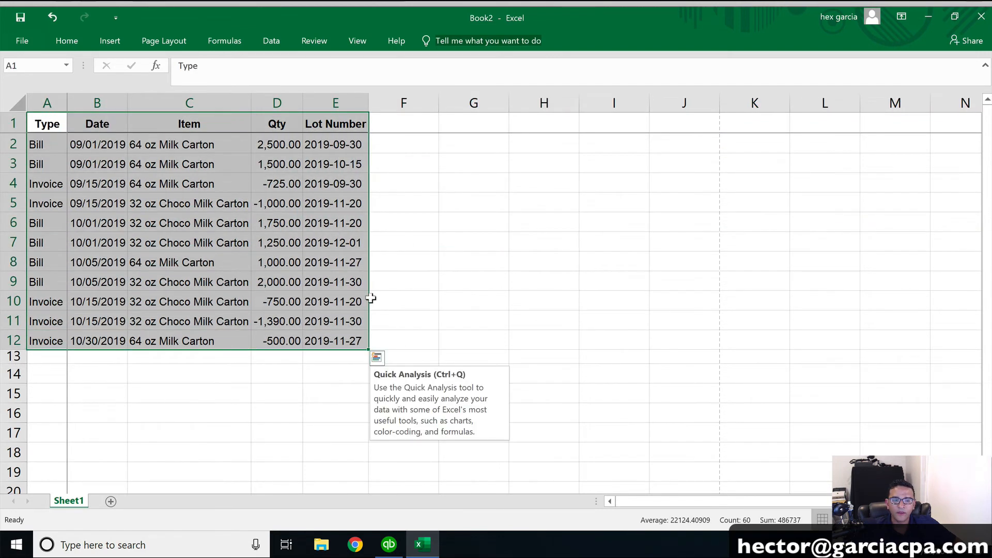
{"action": "left_click", "coordinate": [416, 260]}
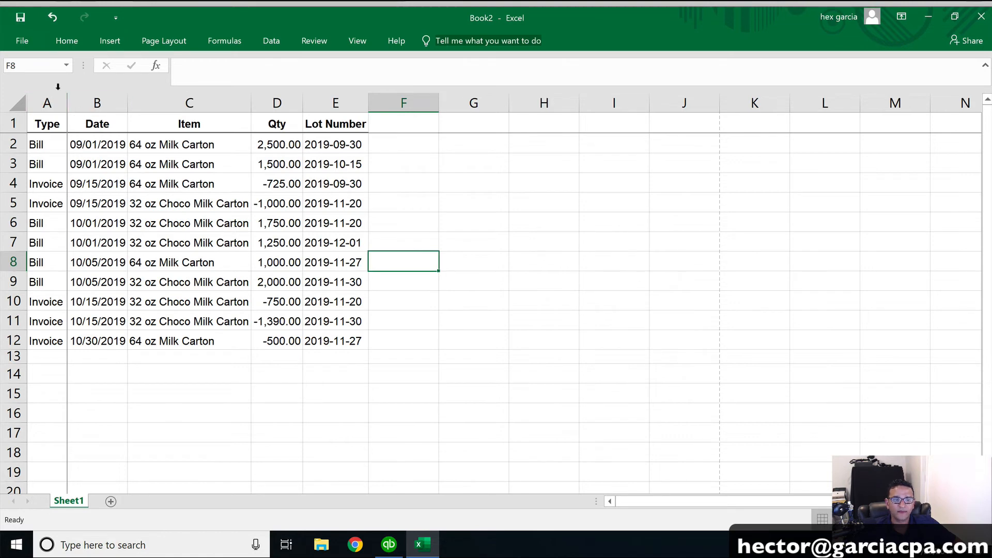
{"action": "left_click", "coordinate": [73, 100]}
{"action": "left_click", "coordinate": [54, 140]}
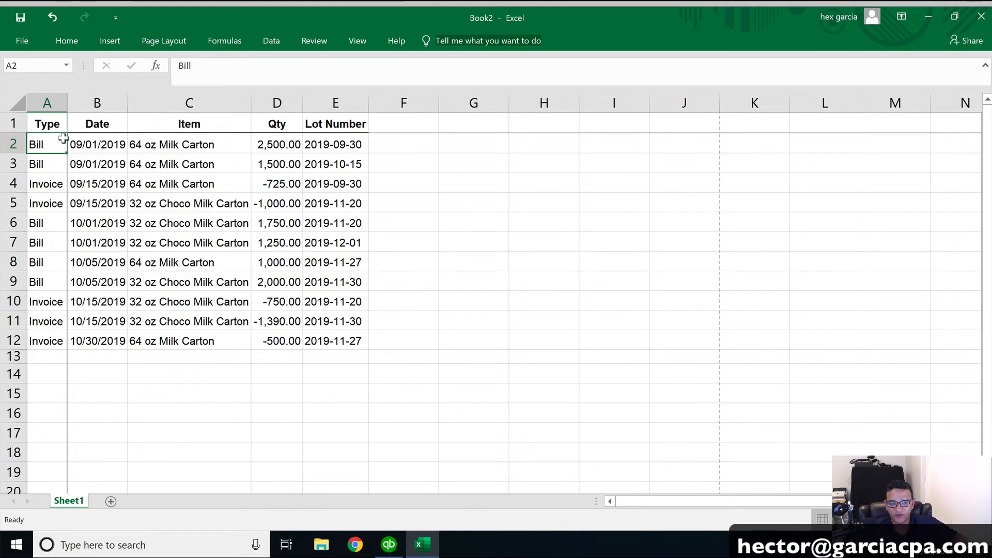
{"action": "left_click", "coordinate": [105, 179]}
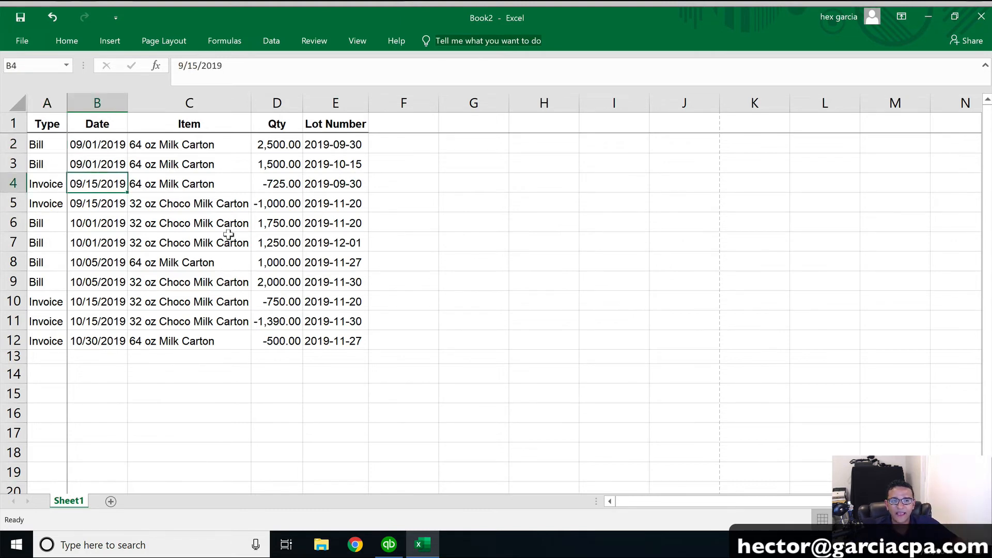
{"action": "left_click", "coordinate": [106, 45]}
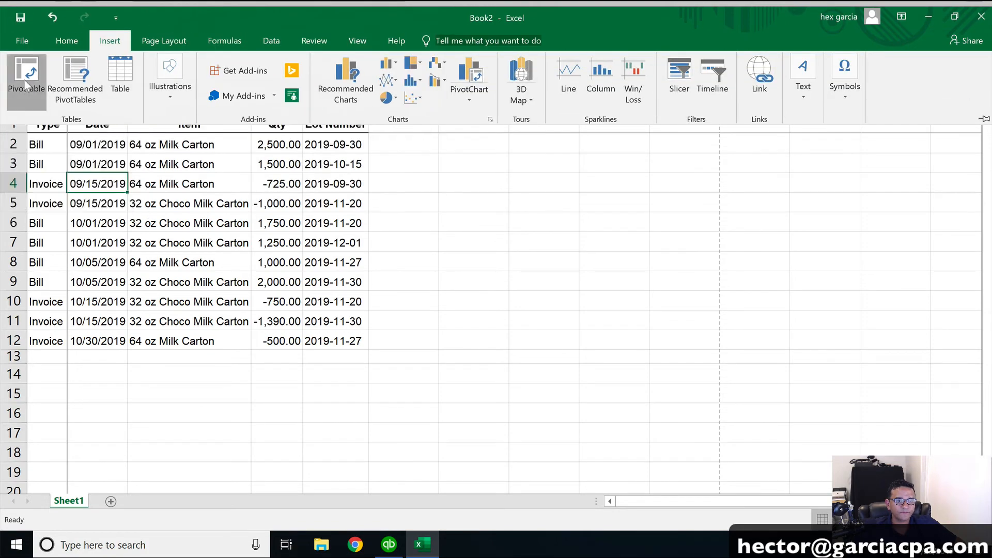
{"action": "left_click", "coordinate": [24, 80]}
{"action": "left_click", "coordinate": [465, 368]}
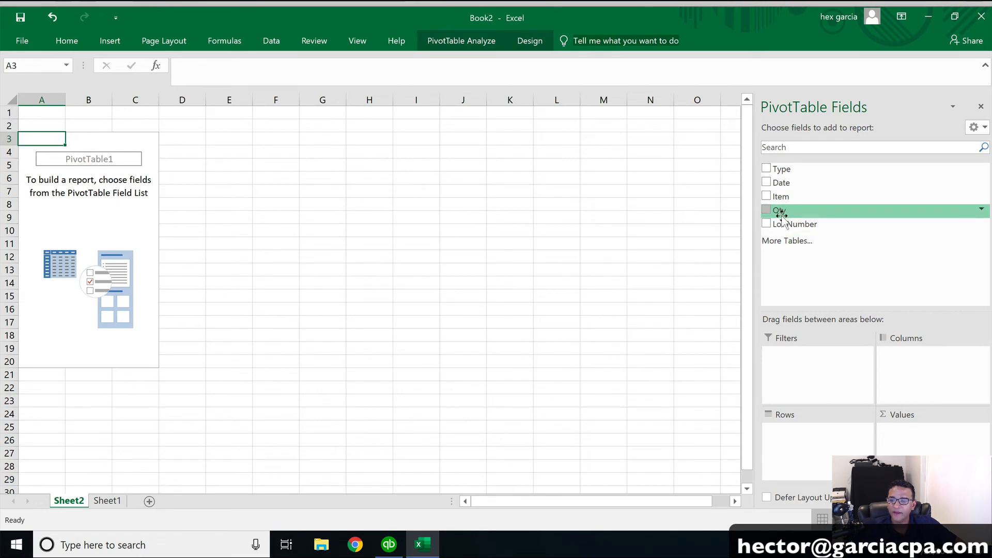
- Build the PivotTable with Item and Lot Number as nested rows and the sum of Qty as values
{"action": "left_click_drag", "start_coordinate": [779, 196], "coordinate": [809, 446]}
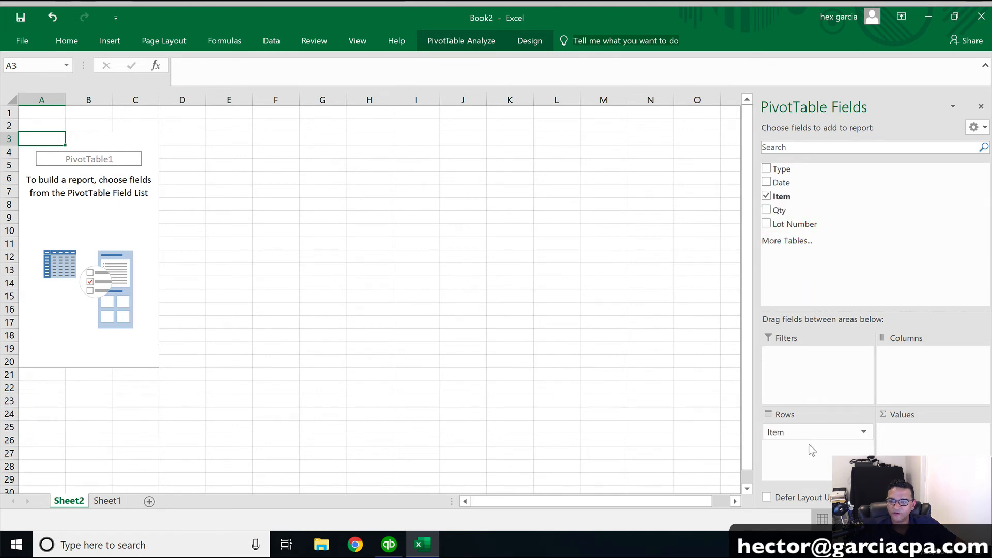
{"action": "right_click", "coordinate": [780, 197]}
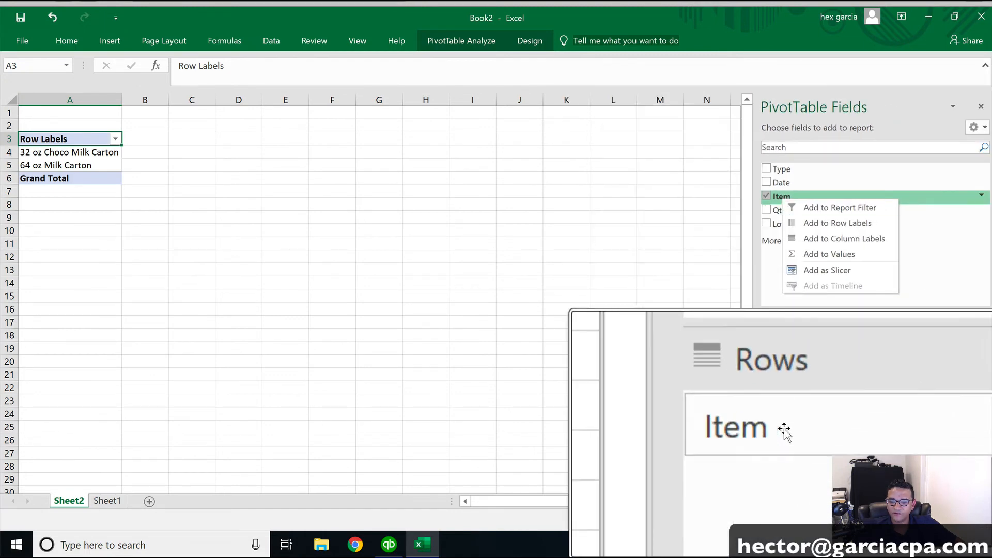
{"action": "left_click", "coordinate": [800, 453]}
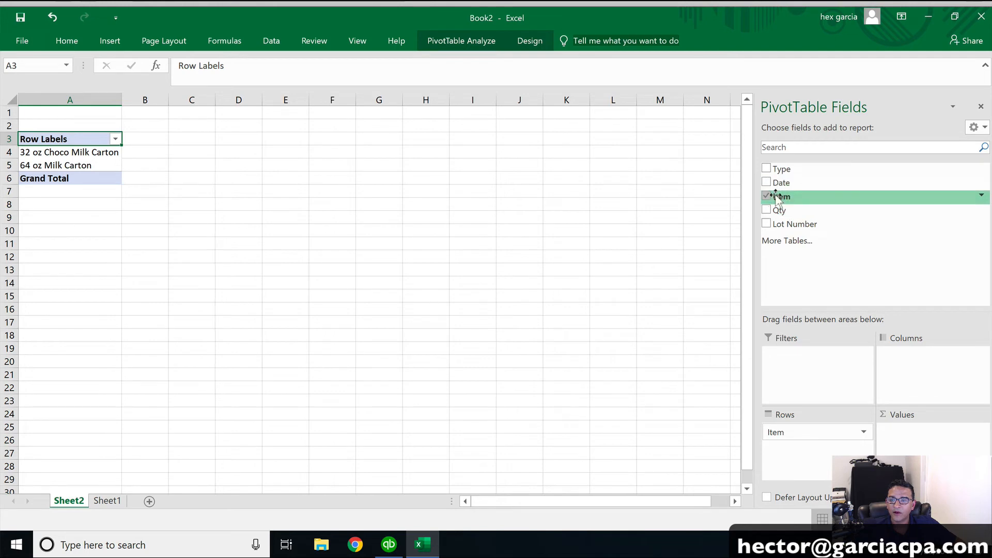
{"action": "left_click_drag", "start_coordinate": [788, 224], "coordinate": [809, 458]}
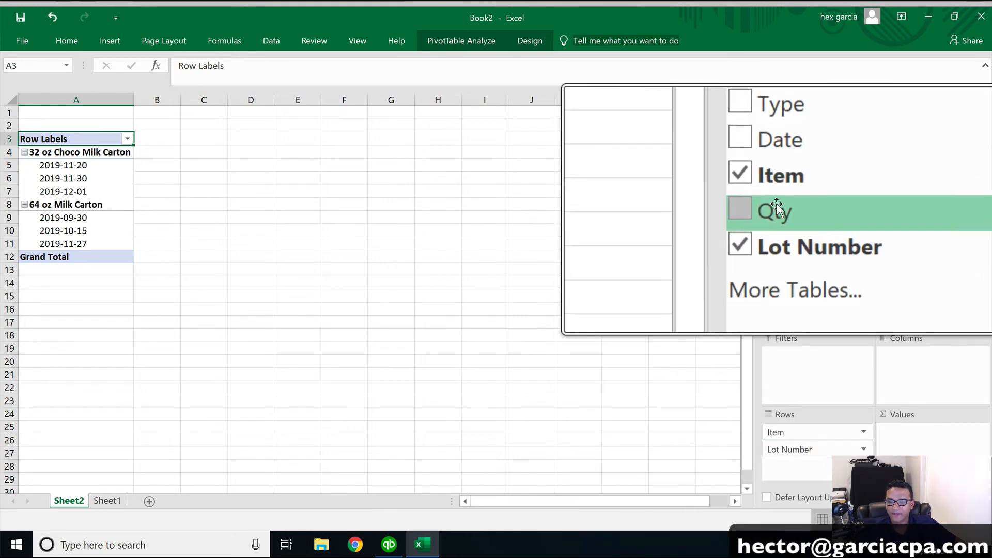
{"action": "left_click_drag", "start_coordinate": [776, 208], "coordinate": [918, 438]}
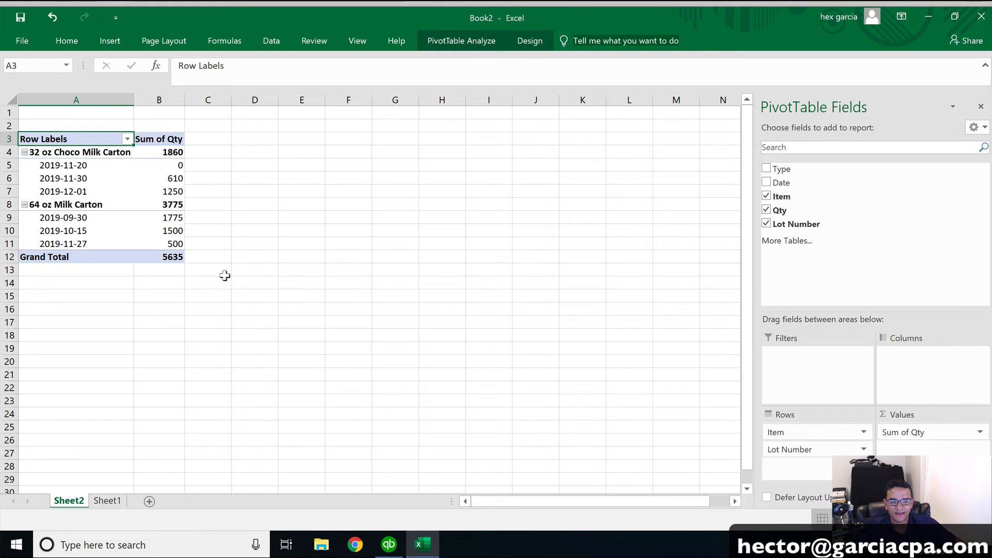
- Compare the PivotTable's item totals with the on-hand quantities in QuickBooks' Inventory Valuation Summary, and return to Excel
{"action": "left_click", "coordinate": [65, 152]}
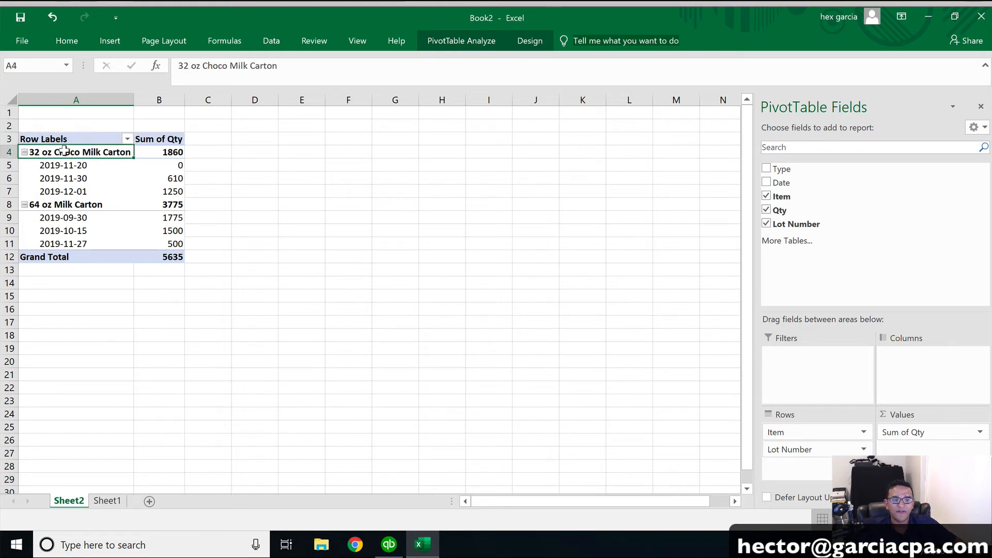
{"action": "left_click", "coordinate": [163, 151]}
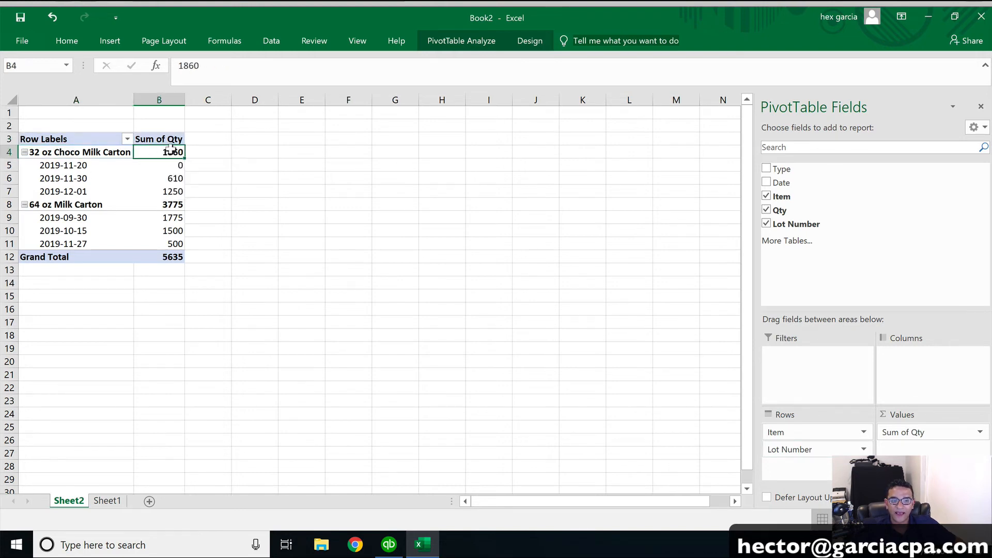
{"action": "scroll", "coordinate": [163, 155], "scroll_direction": "down", "scroll_amount": 3}
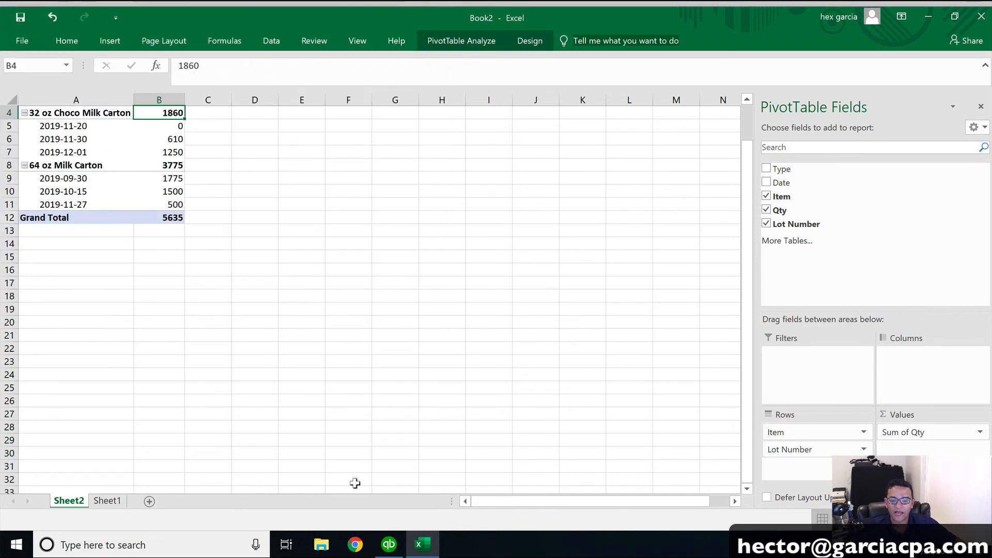
{"action": "left_click", "coordinate": [391, 549]}
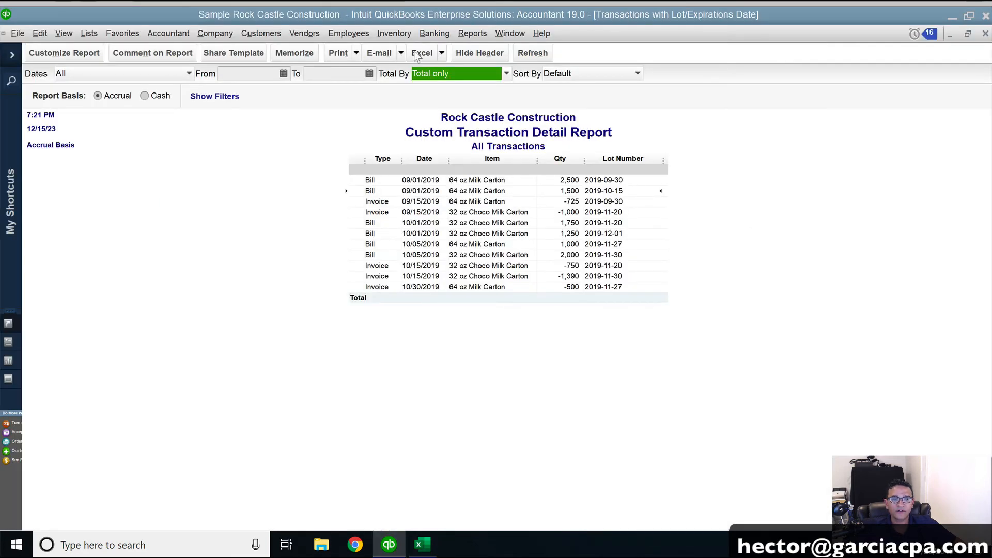
{"action": "left_click", "coordinate": [473, 33]}
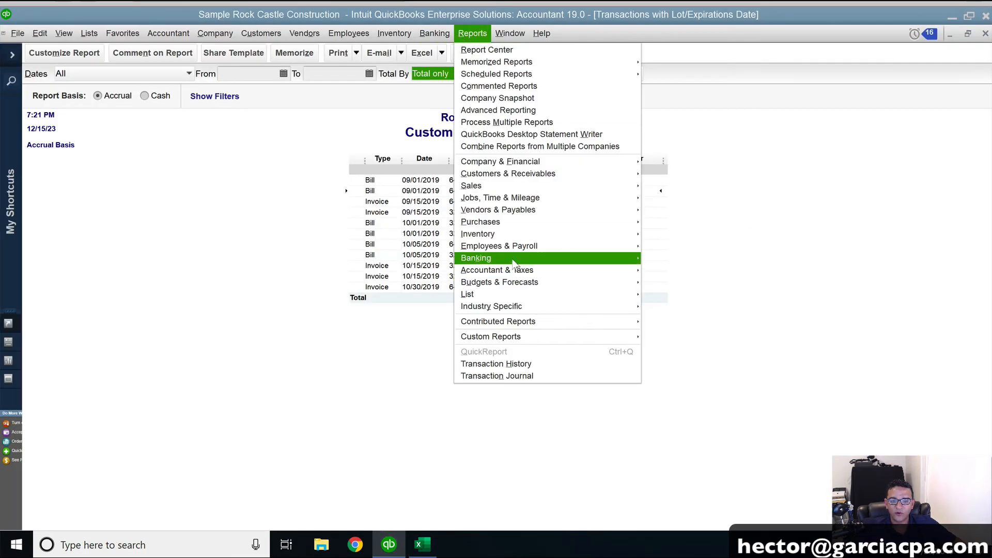
{"action": "mouse_move", "coordinate": [516, 234]}
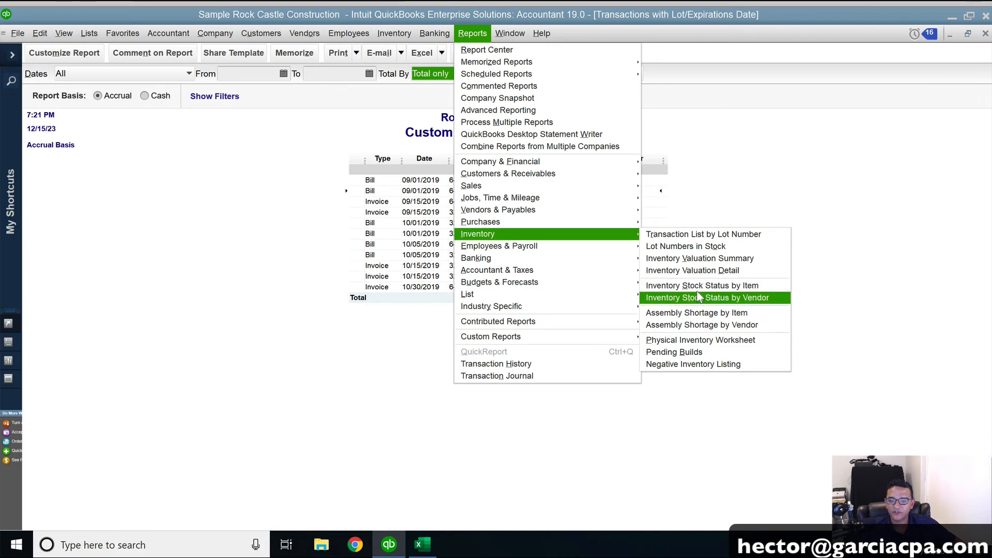
{"action": "left_click", "coordinate": [700, 258]}
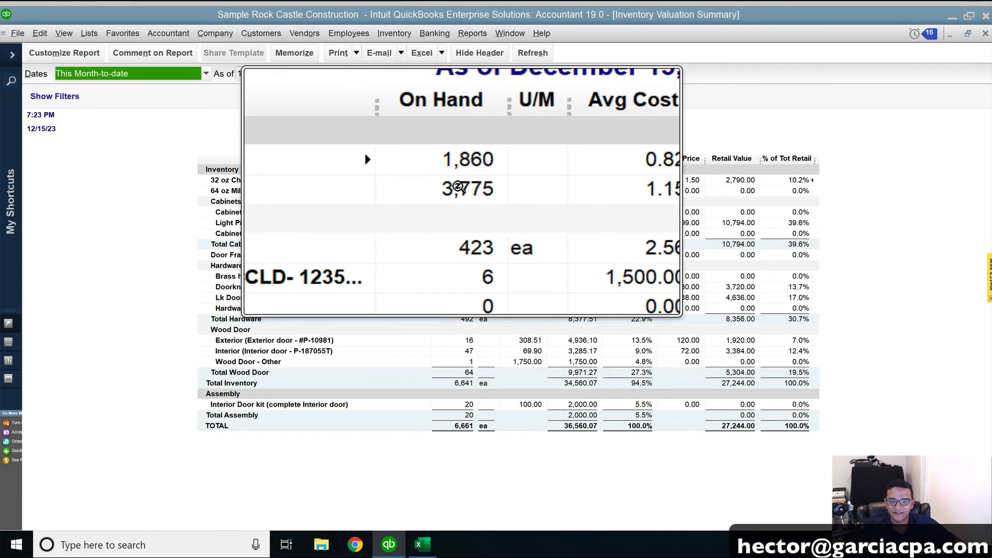
{"action": "left_click", "coordinate": [421, 542]}
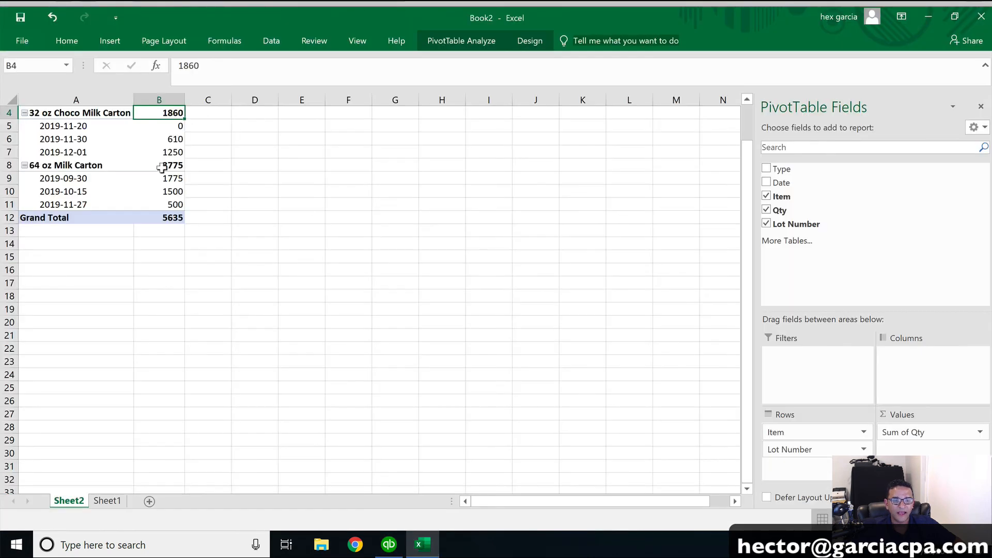
- Review the quantities per lot number in the PivotTable, collapsing and re-expanding both milk carton items
{"action": "scroll", "coordinate": [193, 163], "scroll_direction": "up", "scroll_amount": 1}
{"action": "left_click", "coordinate": [170, 178]}
{"action": "left_click", "coordinate": [168, 221]}
{"action": "left_click", "coordinate": [171, 240]}
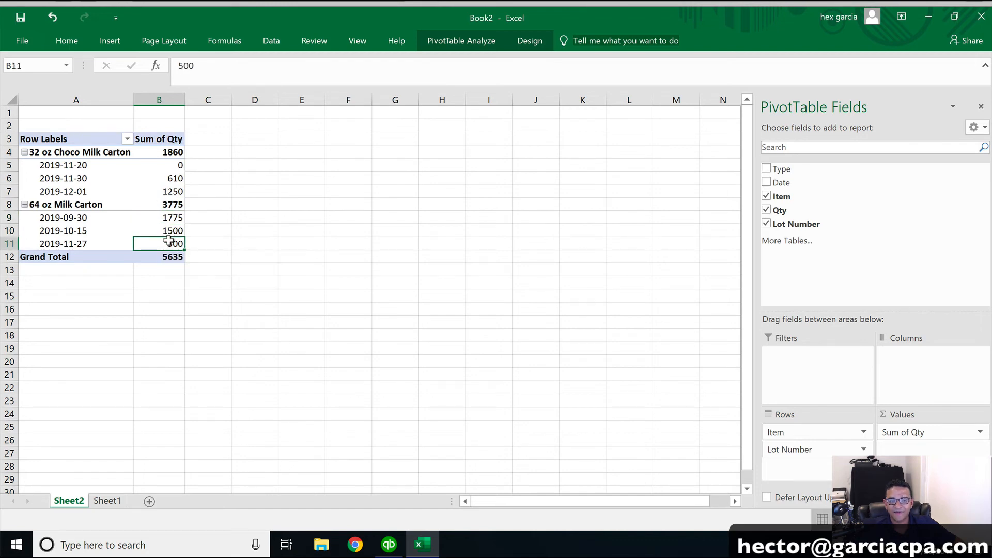
{"action": "left_click", "coordinate": [24, 152]}
{"action": "left_click", "coordinate": [25, 166]}
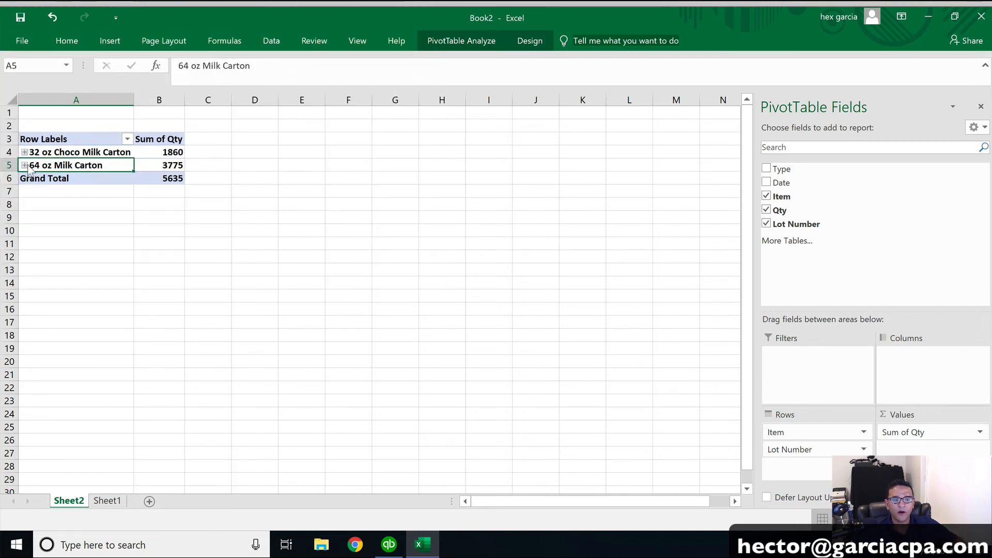
{"action": "left_click", "coordinate": [24, 165]}
{"action": "left_click", "coordinate": [24, 153]}
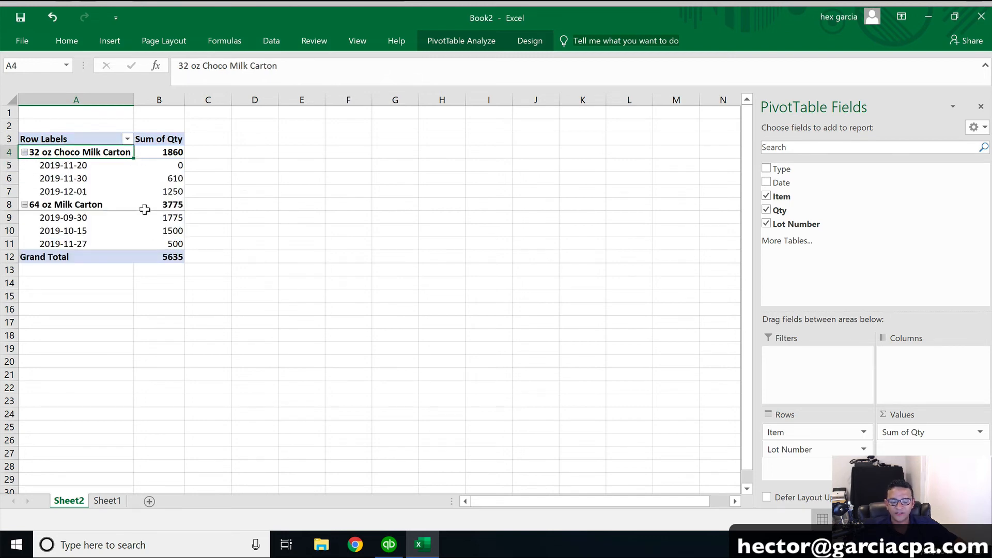
{"action": "mouse_move", "coordinate": [145, 209]}
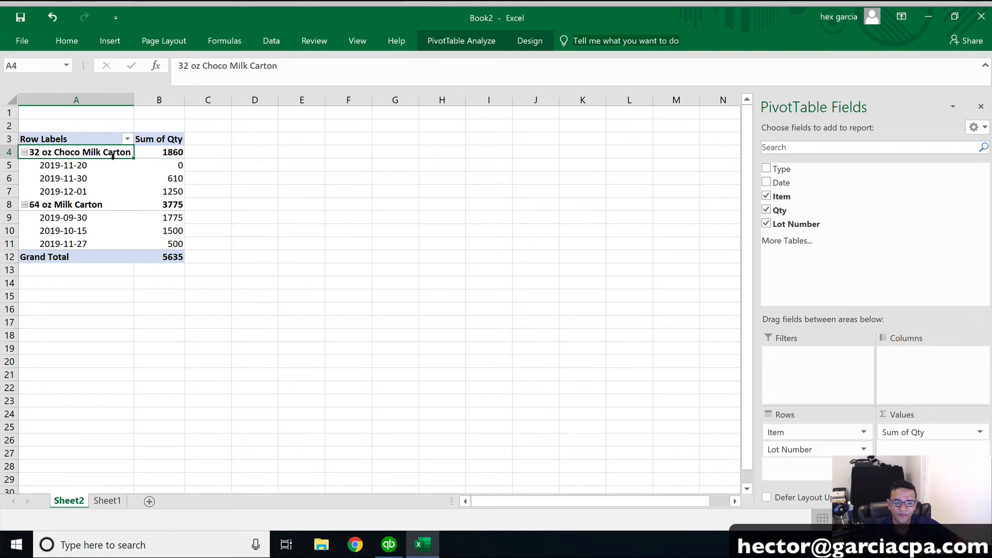
- Close the Book2 workbook without saving its changes
{"action": "left_click", "coordinate": [981, 17]}
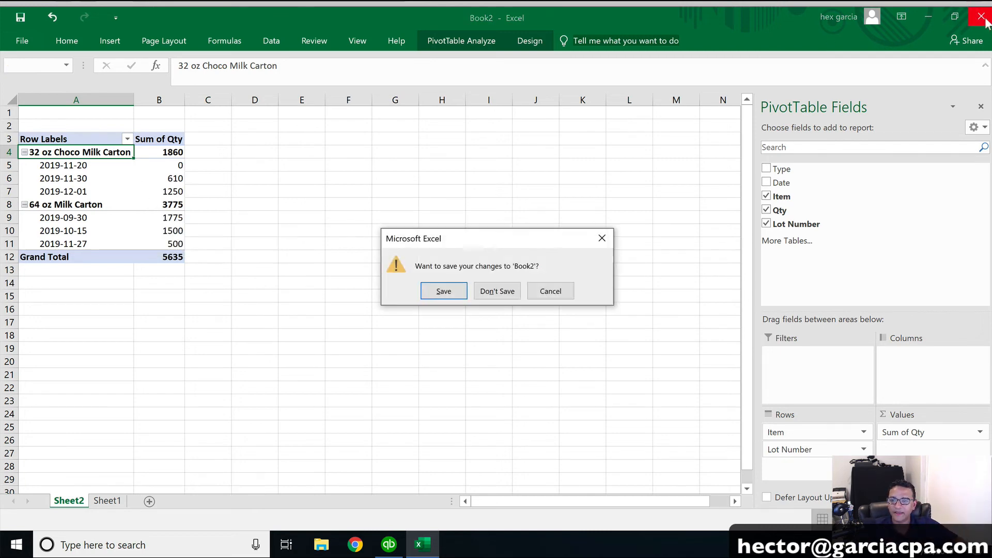
{"action": "left_click", "coordinate": [510, 294]}
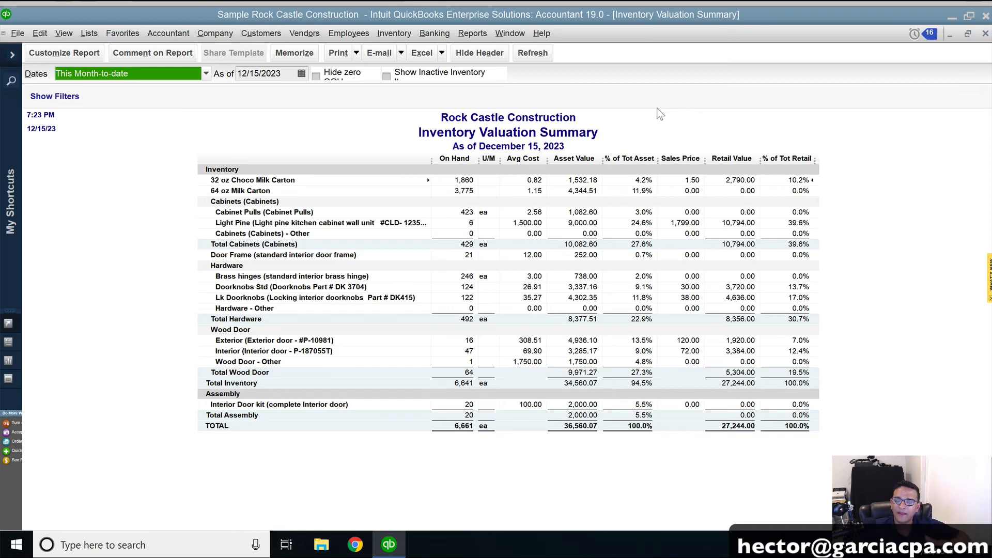
- Minimize QuickBooks, launch FinJinni Professional from the desktop, and open its database maintenance choices
{"action": "left_click", "coordinate": [950, 18]}
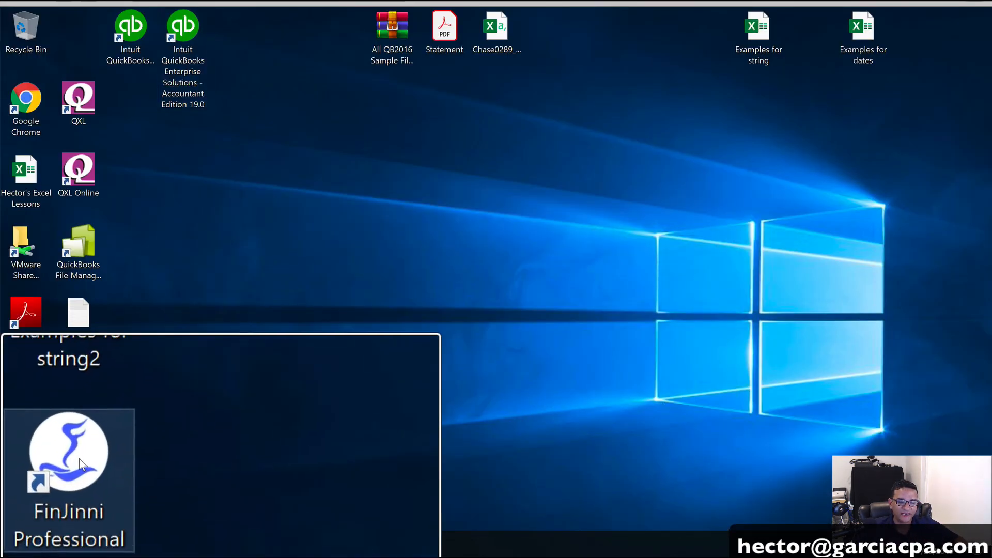
{"action": "left_click", "coordinate": [32, 457]}
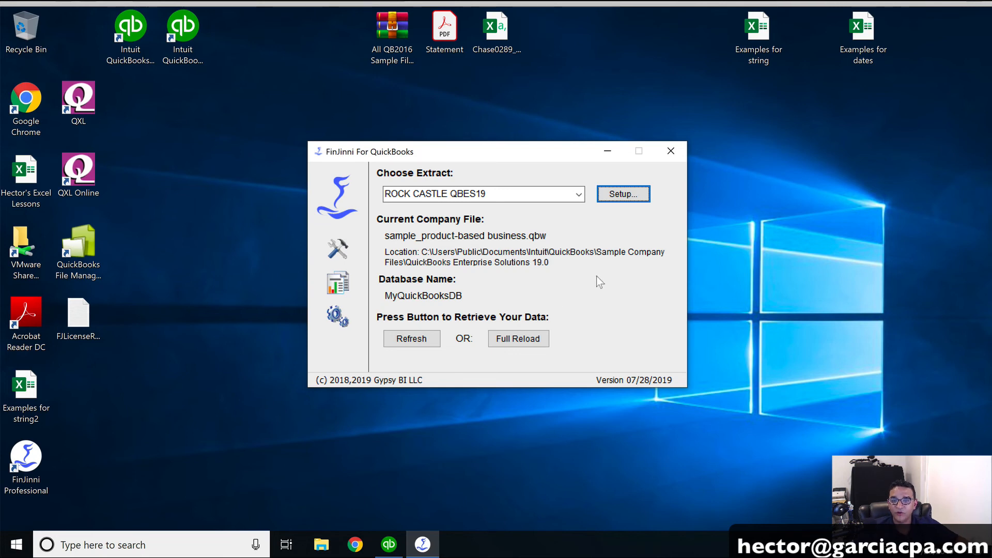
{"action": "left_click", "coordinate": [338, 251]}
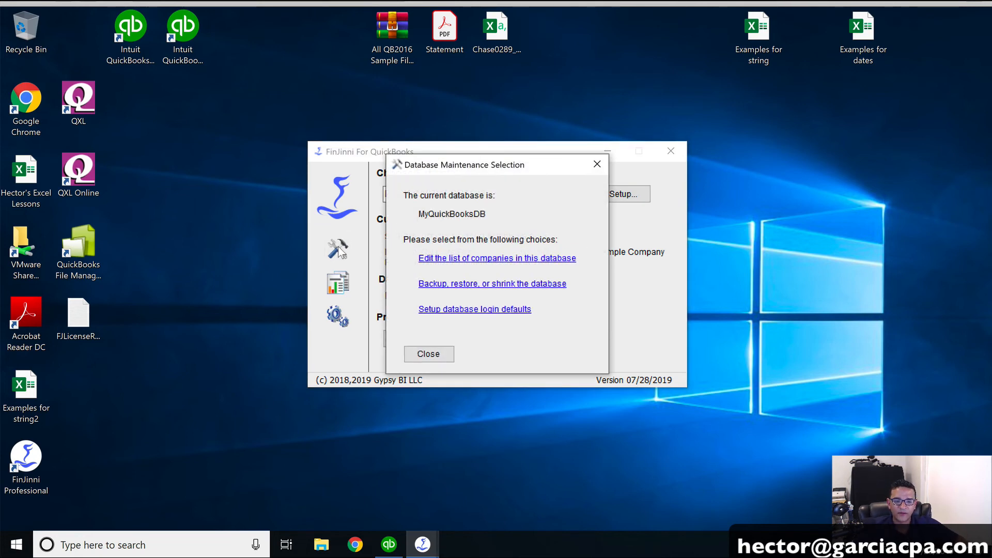
- Leave the database maintenance choices and select the Inventory Lots In Stock (Calculated) template in the Query Builder's Inventory Sites & Lots group
{"action": "left_click", "coordinate": [429, 354]}
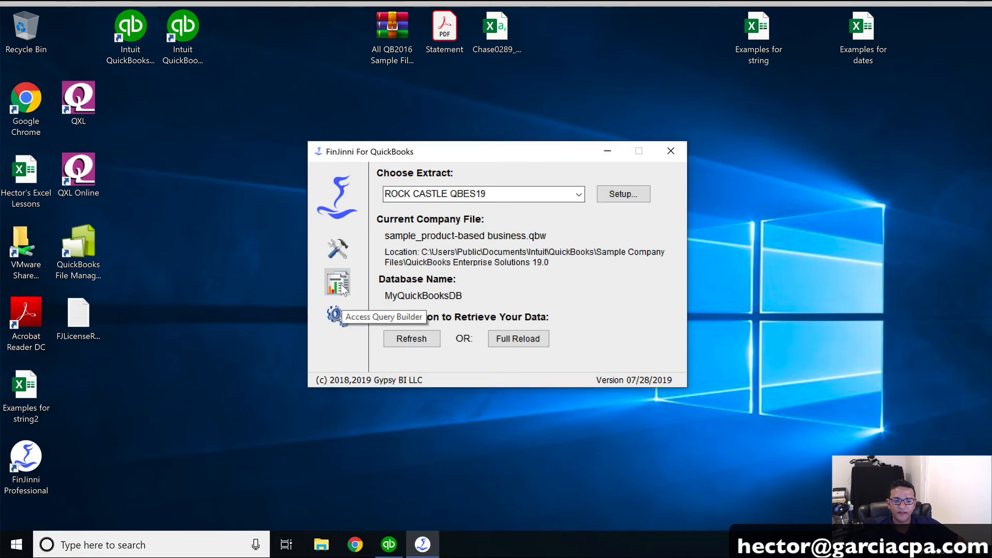
{"action": "left_click", "coordinate": [339, 284]}
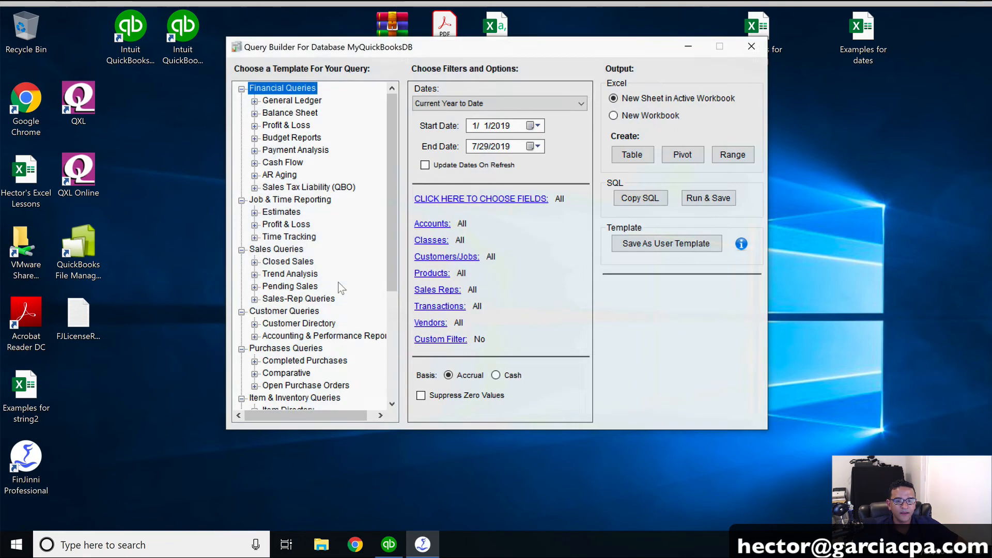
{"action": "left_click_drag", "start_coordinate": [389, 196], "coordinate": [389, 299]}
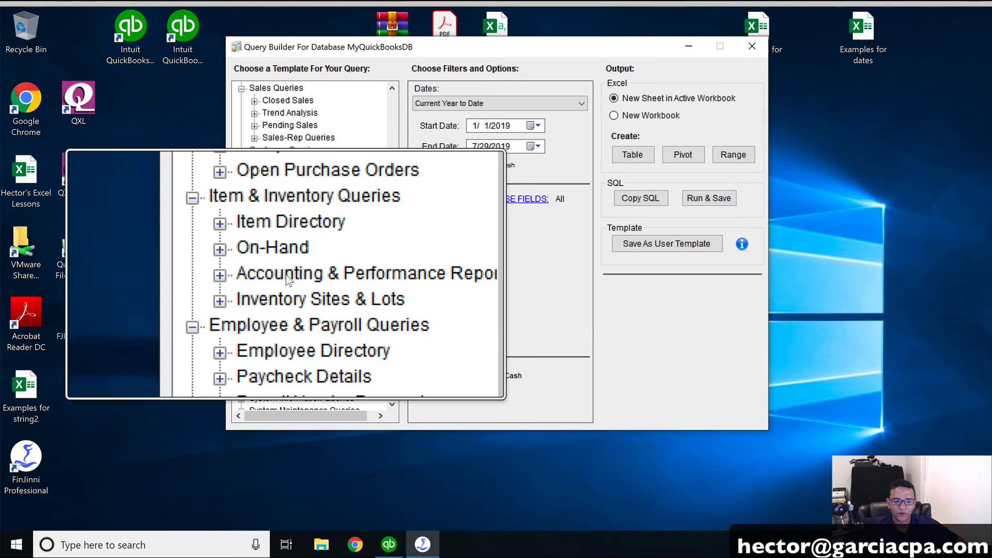
{"action": "left_click", "coordinate": [254, 287]}
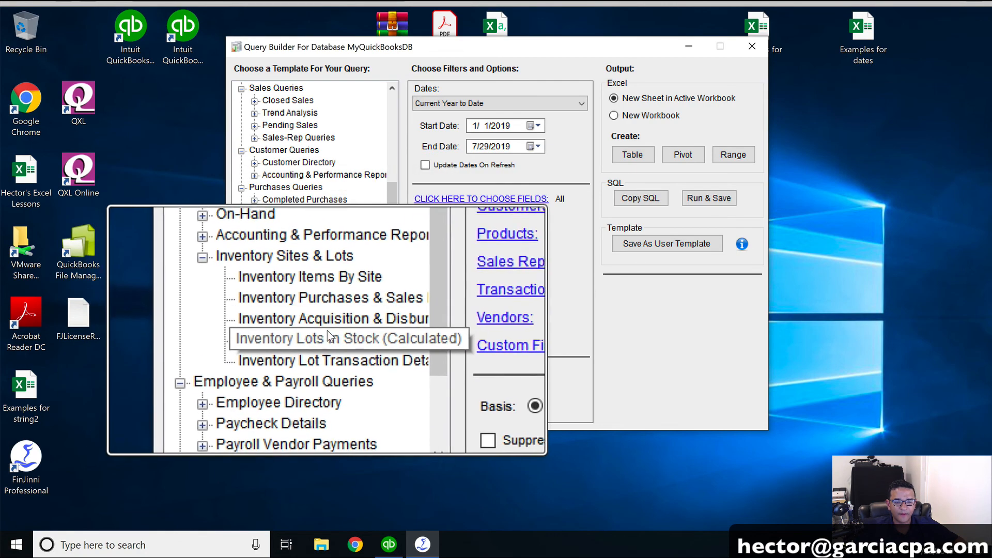
{"action": "left_click", "coordinate": [336, 339]}
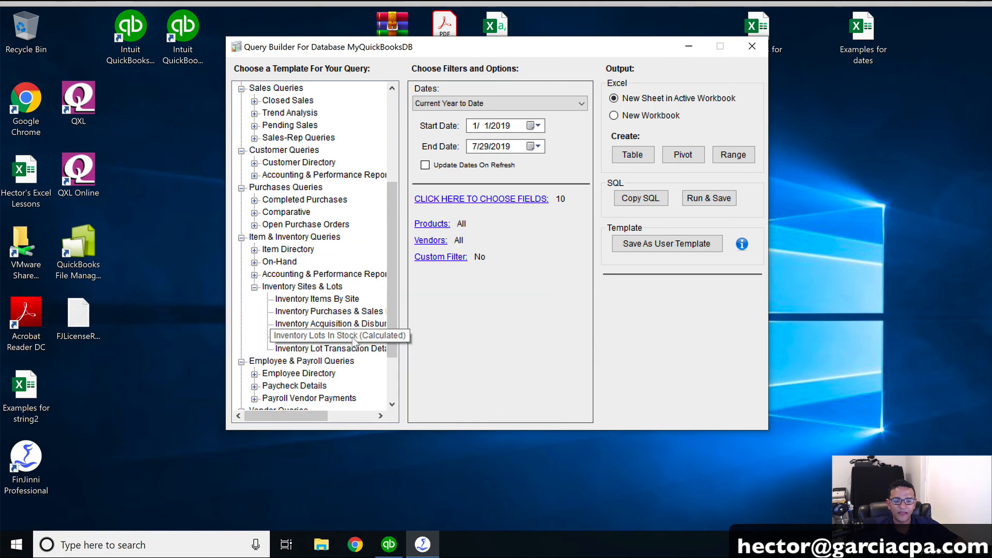
{"action": "left_click", "coordinate": [254, 263]}
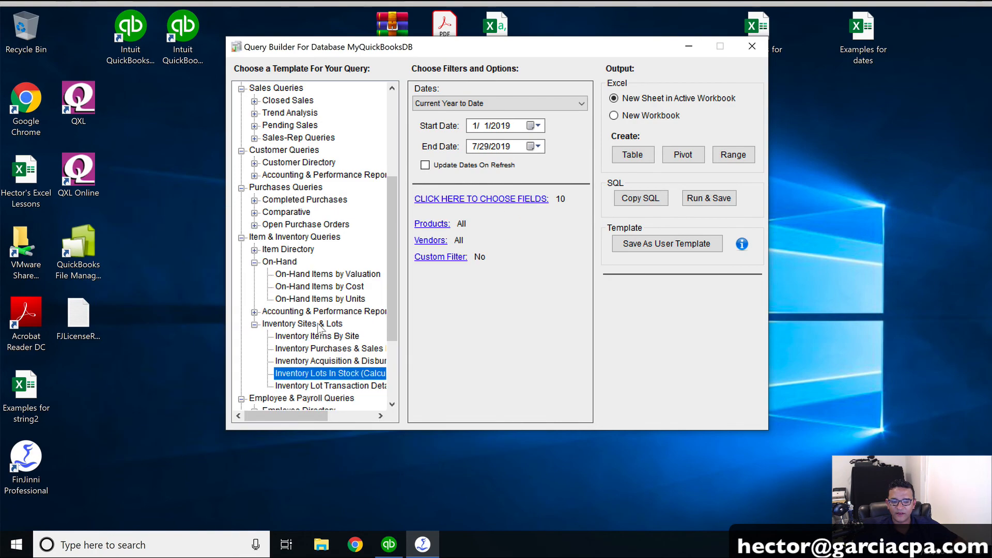
{"action": "left_click", "coordinate": [330, 377]}
- Set the query's end date to 7/29/2023 and output the results as an Excel table
{"action": "left_click", "coordinate": [515, 149]}
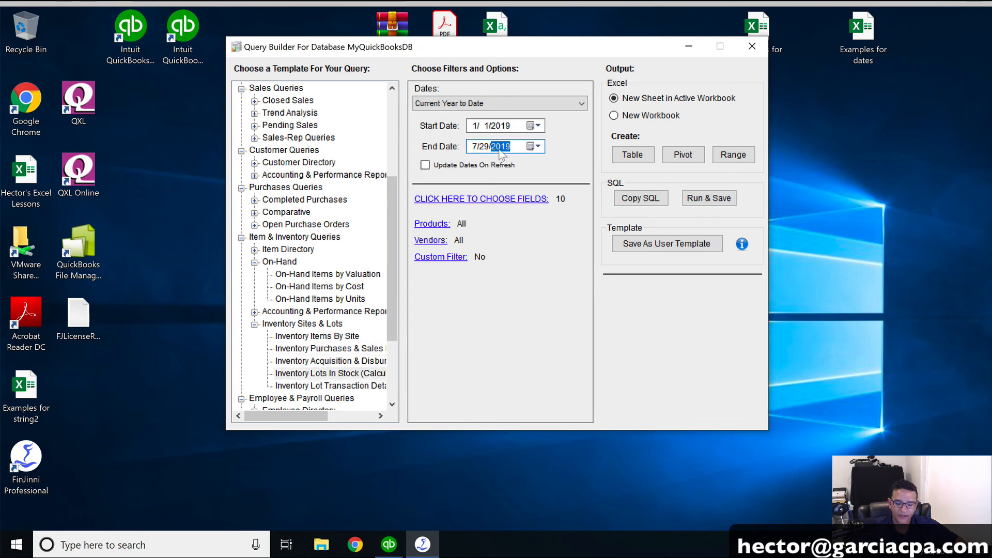
{"action": "type", "text": "2025"}
{"action": "key", "text": "Tab"}
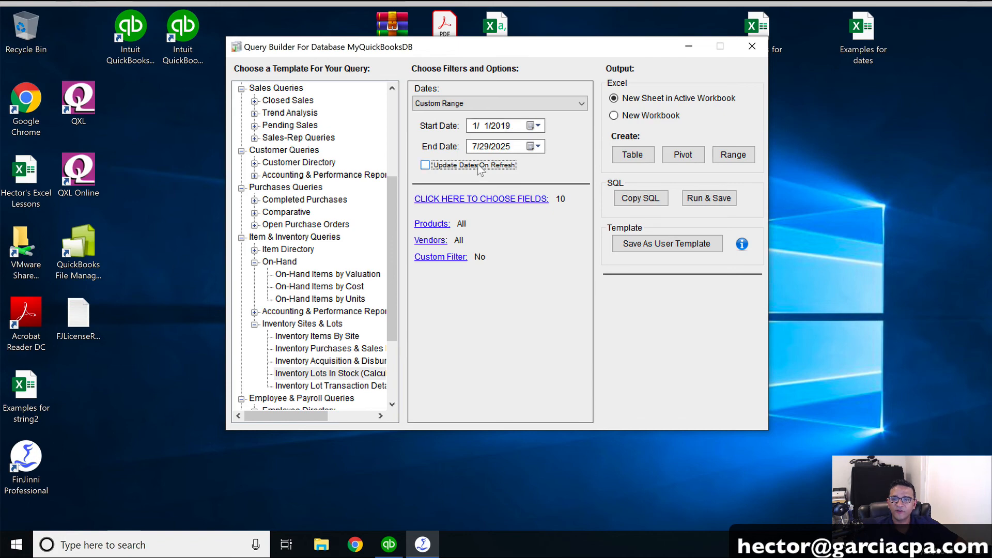
{"action": "left_click", "coordinate": [632, 155]}
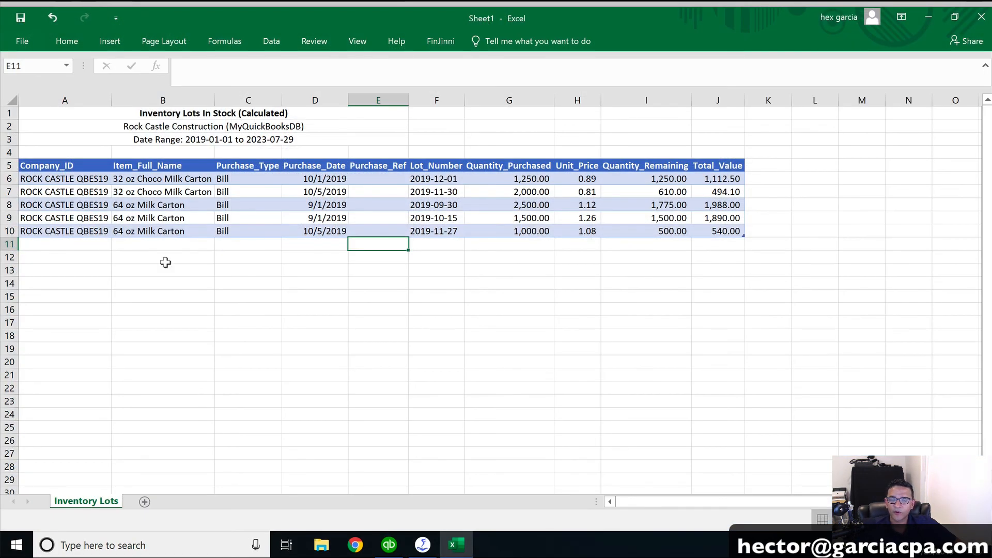
- Review the Inventory Lots table's item names, purchase types and dates, lot numbers, quantities purchased and quantities remaining
{"action": "left_click", "coordinate": [155, 296]}
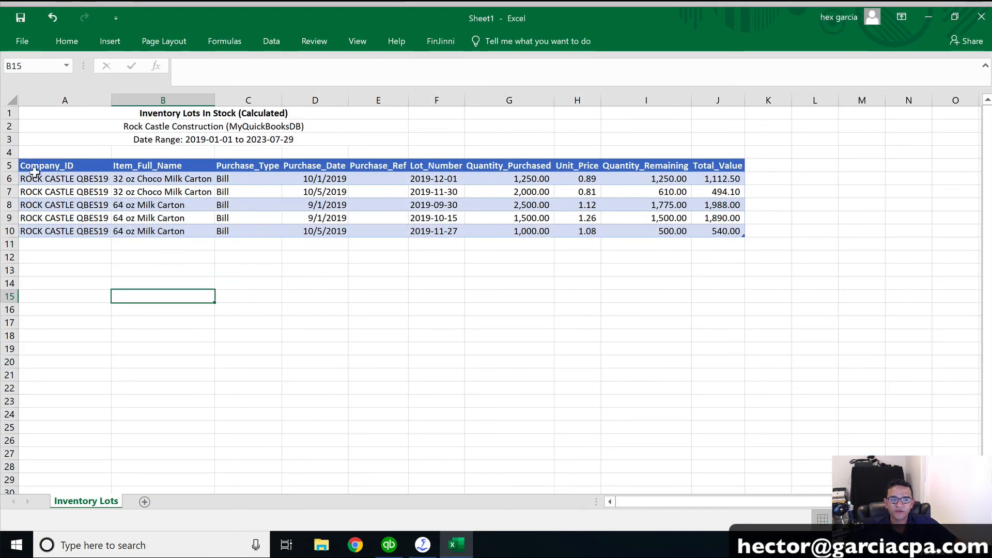
{"action": "left_click", "coordinate": [37, 160]}
{"action": "left_click_drag", "start_coordinate": [37, 157], "coordinate": [743, 231]}
{"action": "left_click_drag", "start_coordinate": [372, 204], "coordinate": [325, 204]}
{"action": "left_click_drag", "start_coordinate": [157, 175], "coordinate": [163, 231]}
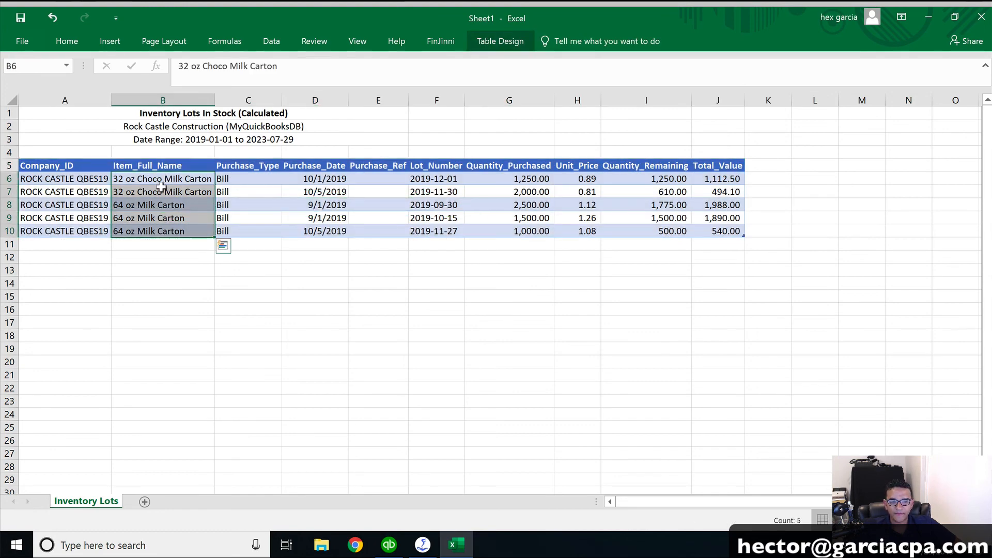
{"action": "key", "text": "ctrl+q"}
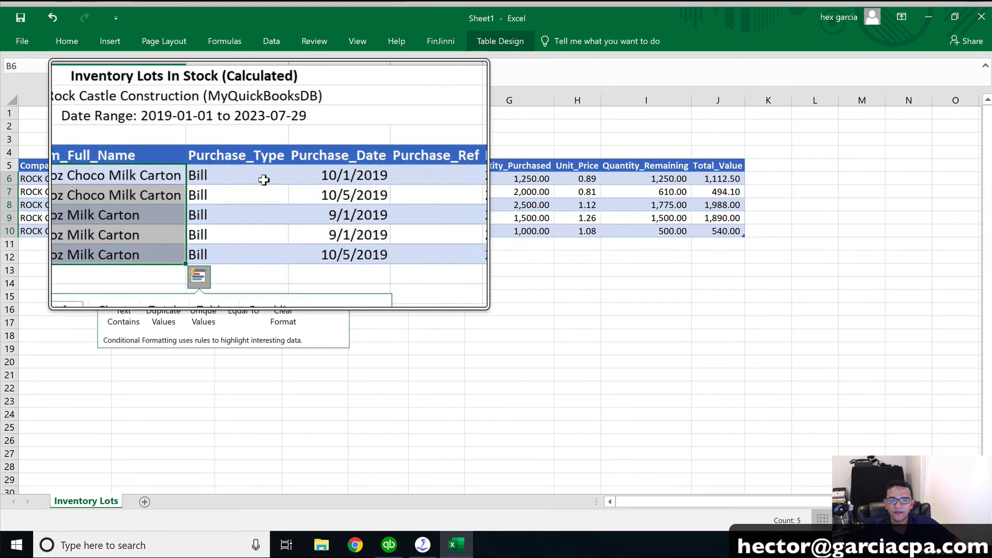
{"action": "left_click", "coordinate": [261, 180]}
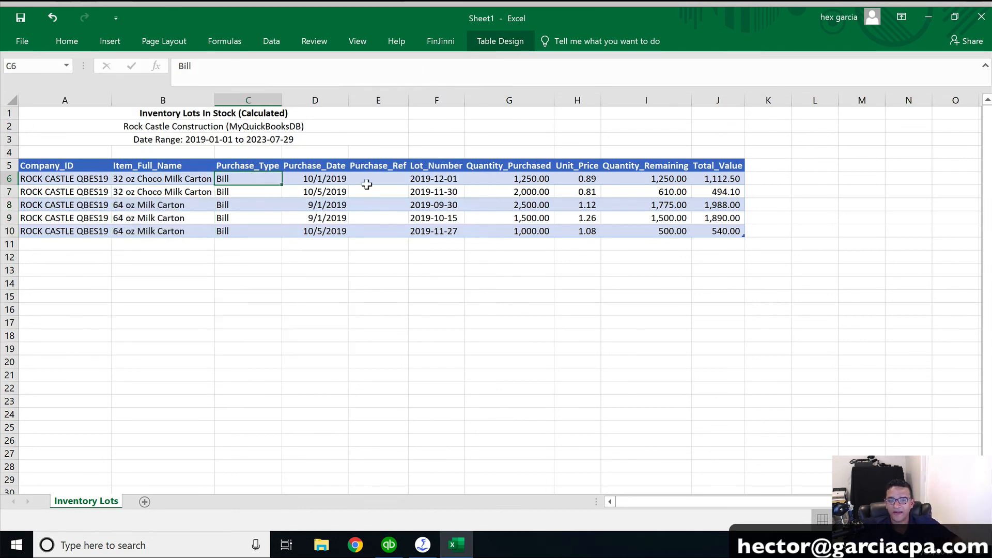
{"action": "left_click", "coordinate": [322, 178]}
{"action": "left_click_drag", "start_coordinate": [317, 206], "coordinate": [320, 234]}
{"action": "left_click_drag", "start_coordinate": [433, 176], "coordinate": [433, 231]}
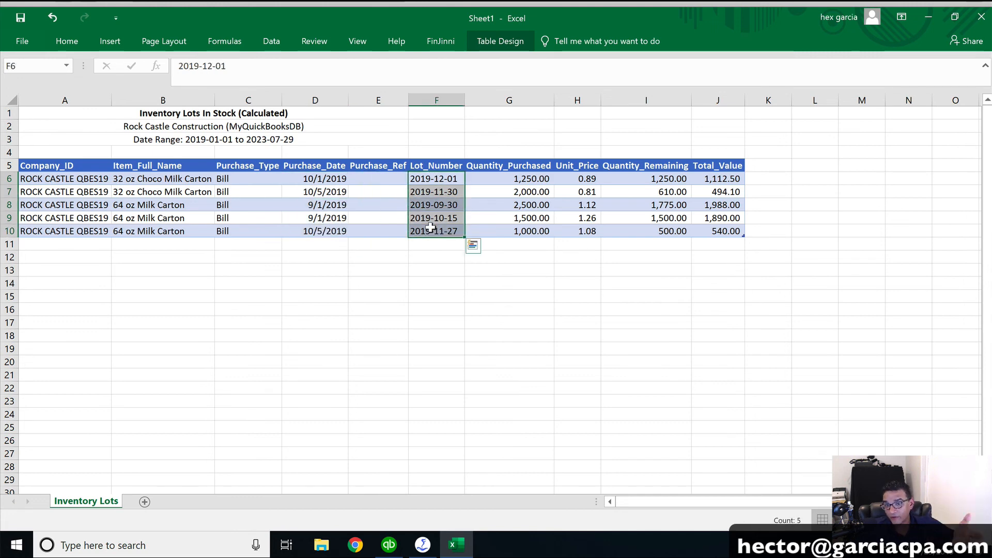
{"action": "left_click", "coordinate": [510, 176]}
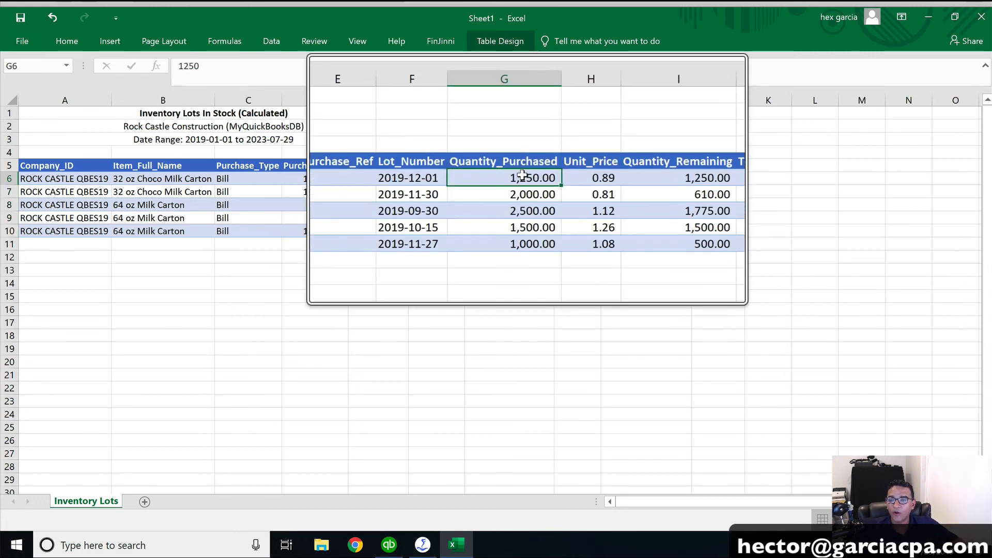
{"action": "left_click", "coordinate": [663, 178]}
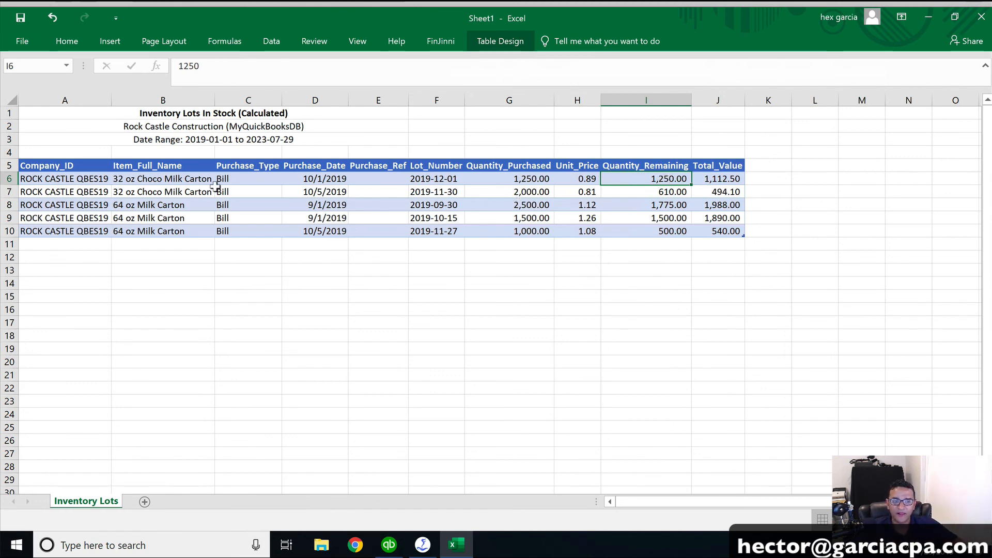
- Create a PivotTable on a new worksheet from the full Inventory Lots table, including its headers
{"action": "left_click_drag", "start_coordinate": [30, 145], "coordinate": [724, 218]}
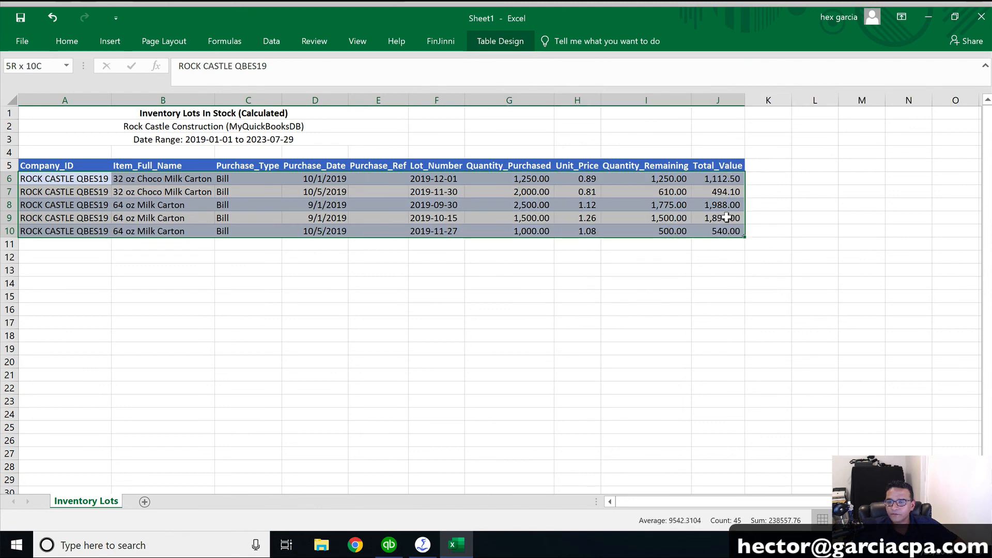
{"action": "left_click", "coordinate": [110, 40]}
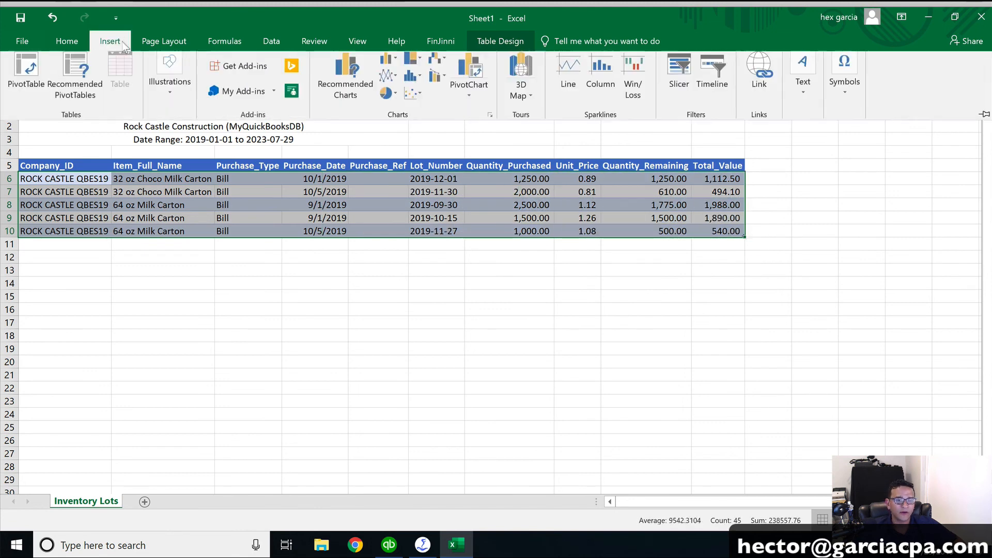
{"action": "left_click", "coordinate": [27, 81]}
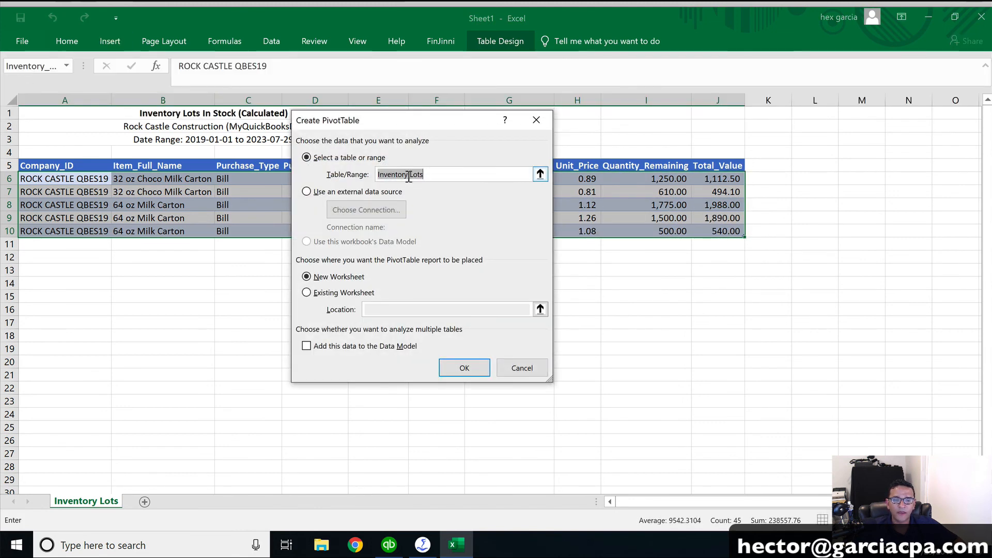
{"action": "key", "text": "Right"}
{"action": "type", "text": "_"}
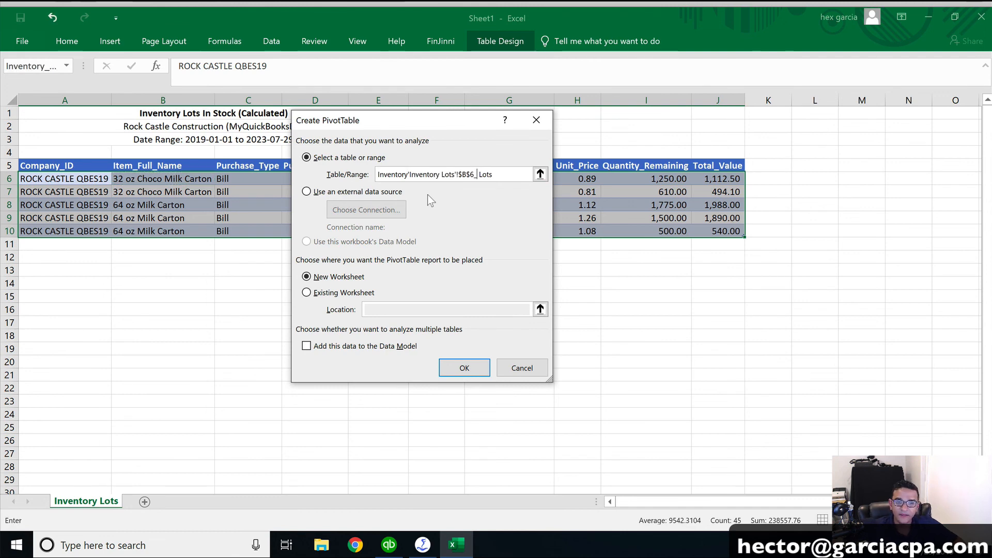
{"action": "left_click", "coordinate": [540, 174]}
{"action": "left_click", "coordinate": [45, 162]}
{"action": "left_click_drag", "start_coordinate": [46, 162], "coordinate": [718, 231]}
{"action": "double_click", "coordinate": [435, 174]}
{"action": "left_click", "coordinate": [462, 371]}
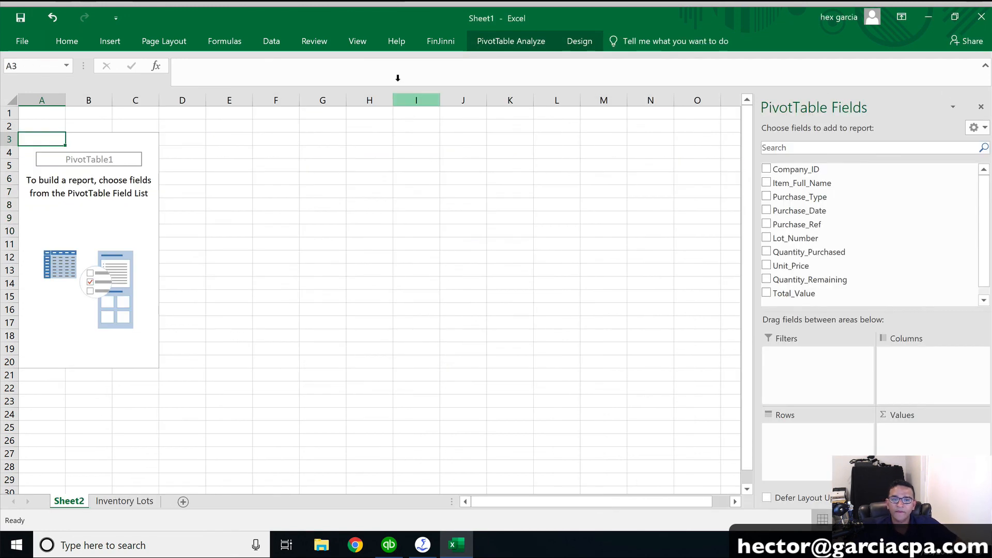
- Group the PivotTable rows by Item_Full_Name and then Lot_Number, and sum Quantity_Remaining as the values
{"action": "left_click_drag", "start_coordinate": [796, 237], "coordinate": [807, 448]}
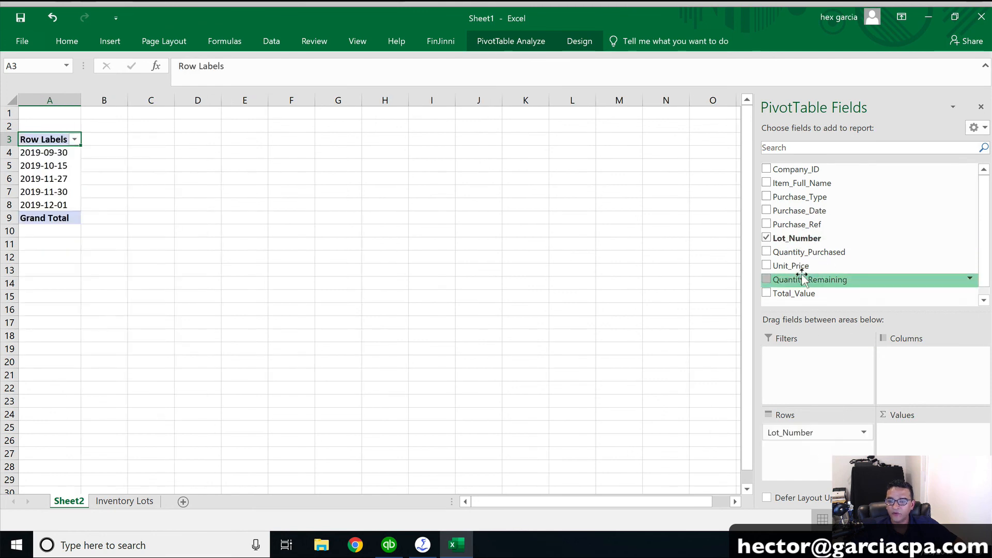
{"action": "left_click_drag", "start_coordinate": [803, 183], "coordinate": [816, 428]}
{"action": "left_click_drag", "start_coordinate": [791, 280], "coordinate": [930, 448]}
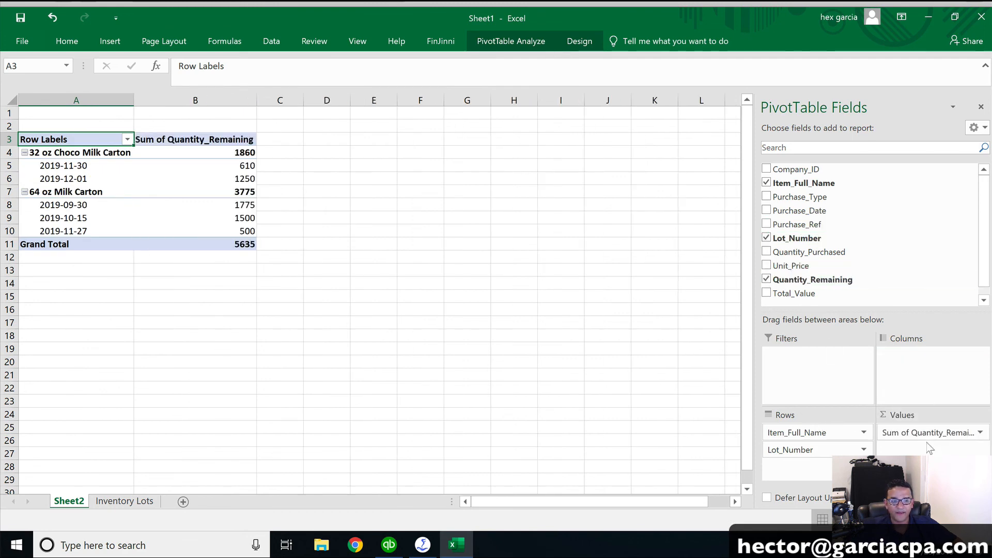
- Check the remaining quantity totals of both milk carton items, view FinJinni's Query Builder again, and return to Excel
{"action": "left_click", "coordinate": [241, 188]}
{"action": "left_click", "coordinate": [244, 152]}
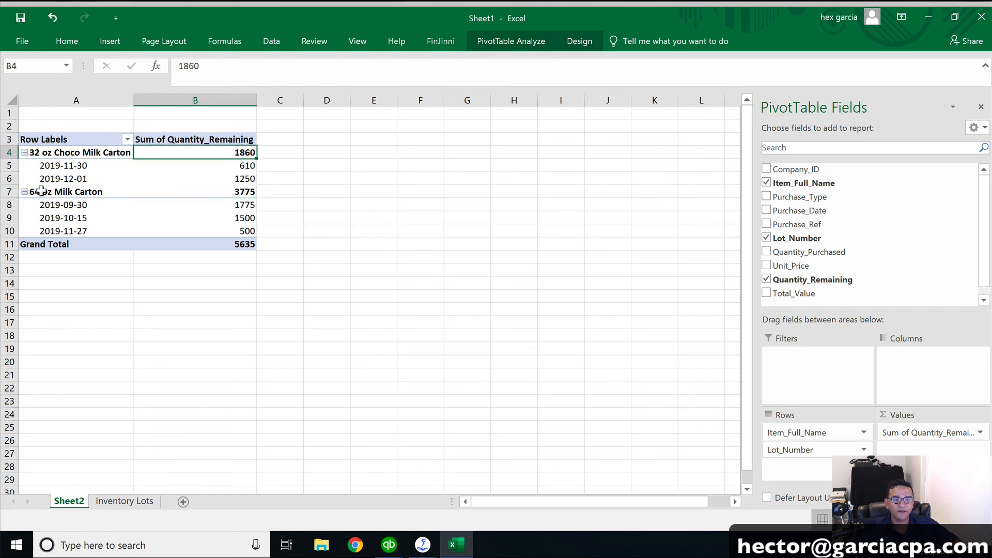
{"action": "mouse_move", "coordinate": [423, 545]}
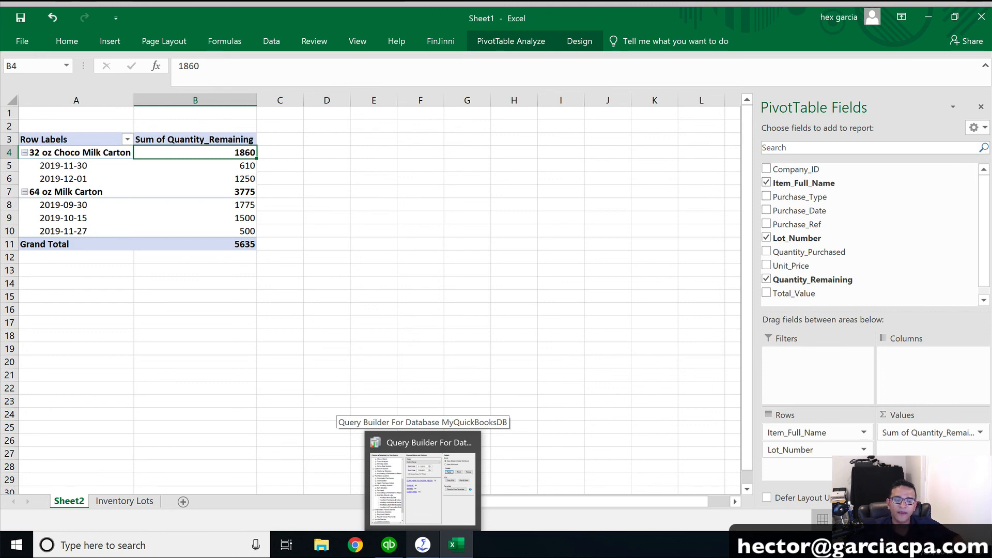
{"action": "left_click", "coordinate": [422, 486]}
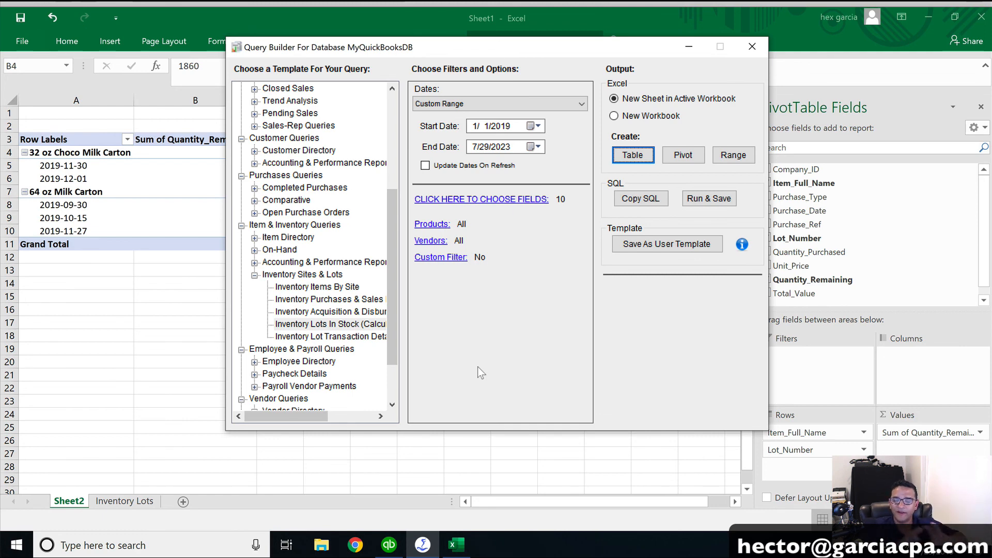
{"action": "left_click", "coordinate": [689, 48]}
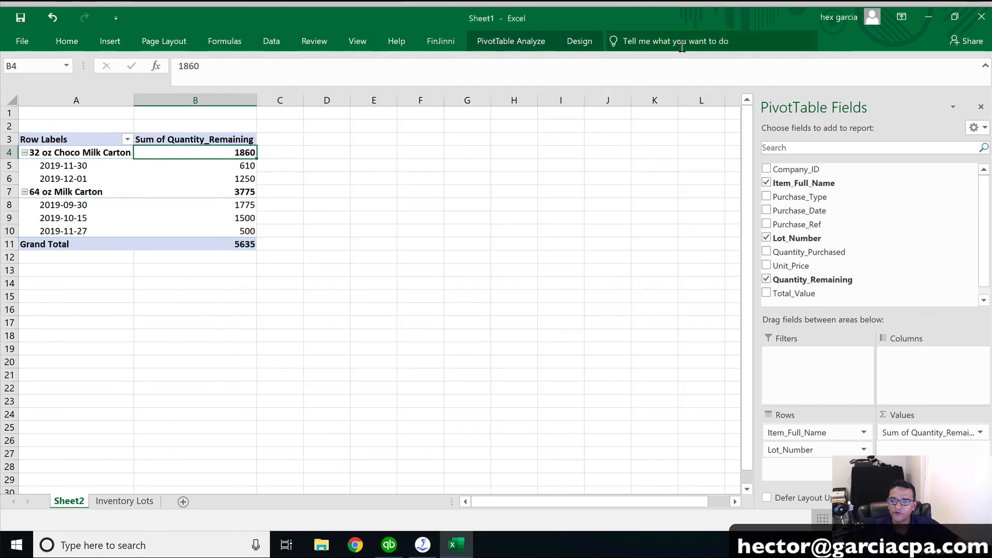